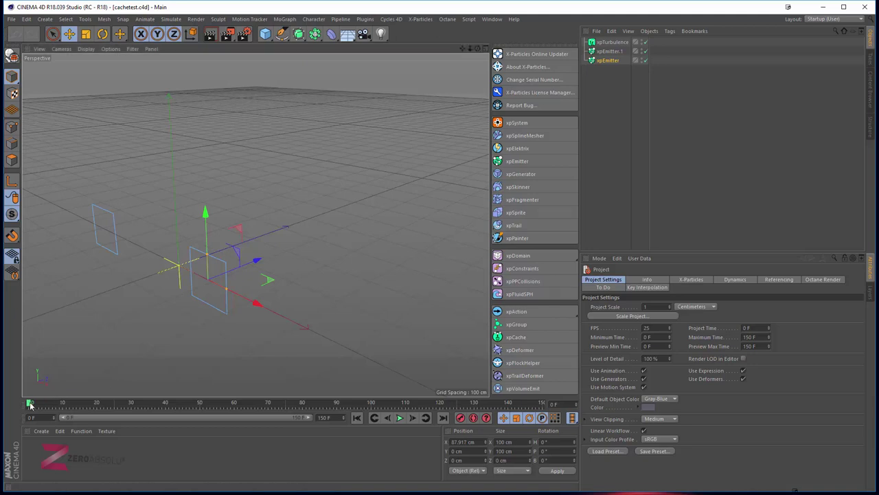
- Preview the yellow and green turbulence particles with play and pause, then scrub back to about frame 36
mouse_move(30, 405)
mouse_down()
mouse_move(269, 408)
mouse_move(100, 407)
mouse_move(260, 402)
mouse_move(215, 402)
mouse_up()
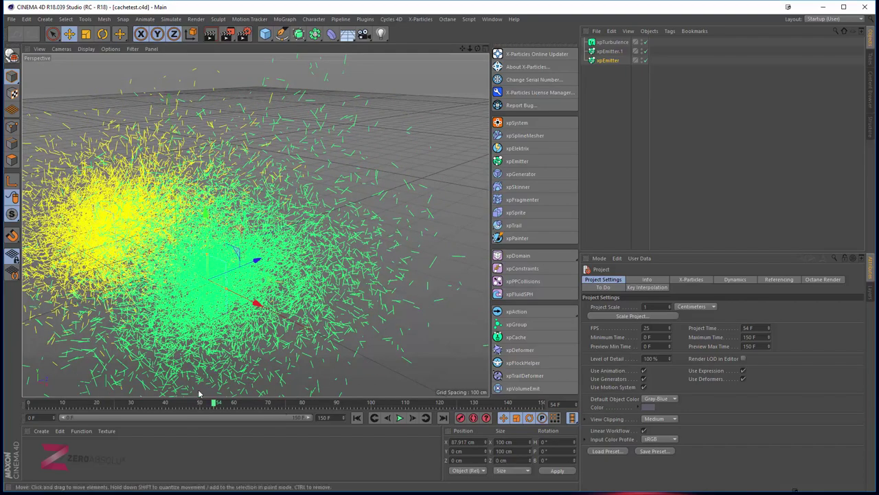
mouse_move(200, 403)
mouse_down()
mouse_move(25, 405)
mouse_move(198, 406)
mouse_up()
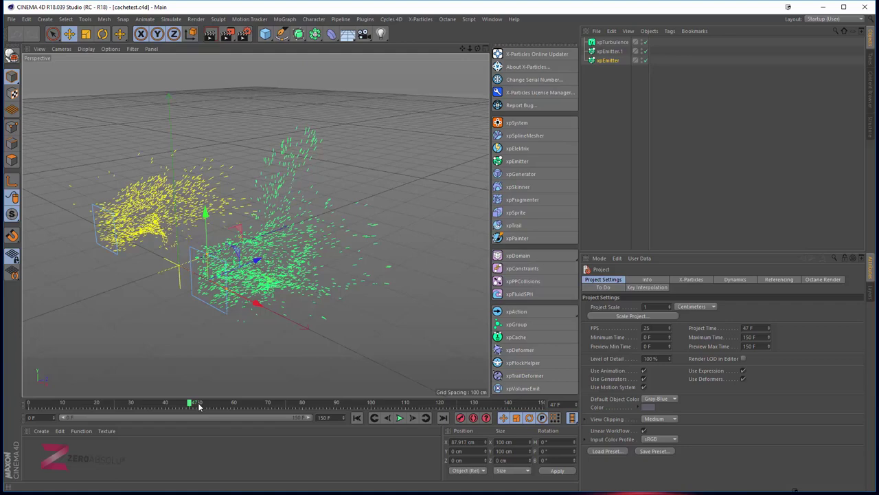
click(356, 418)
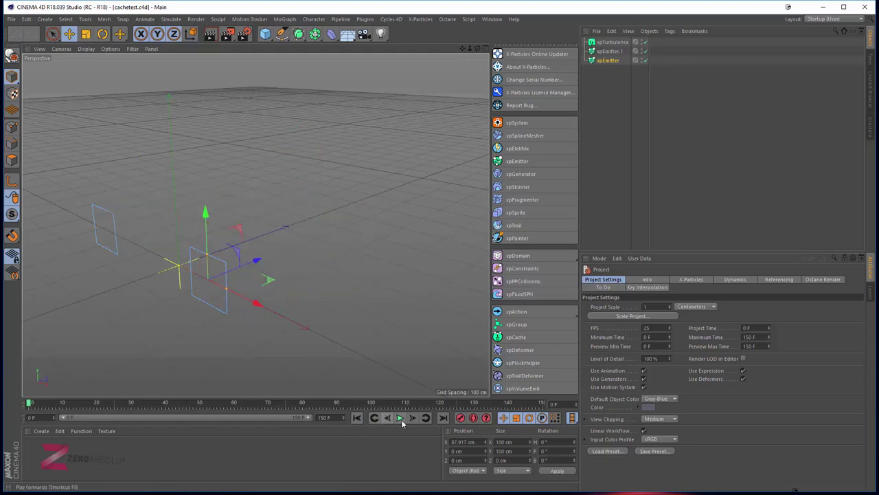
click(402, 417)
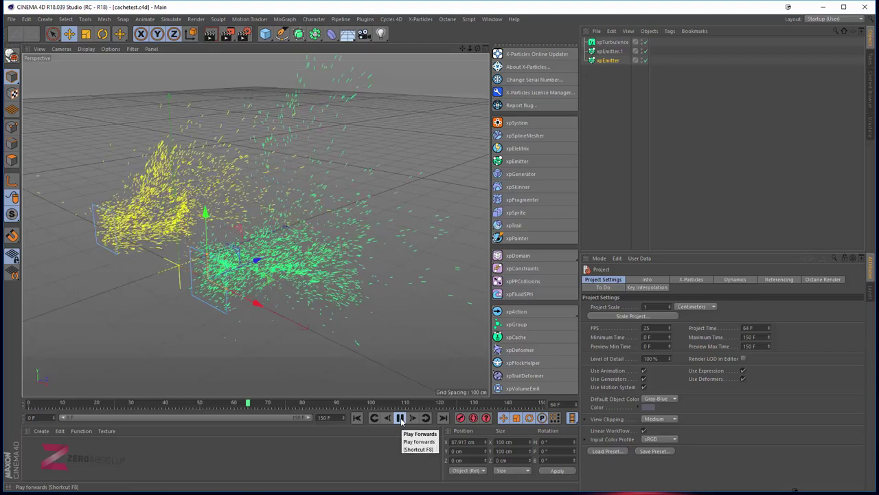
click(400, 417)
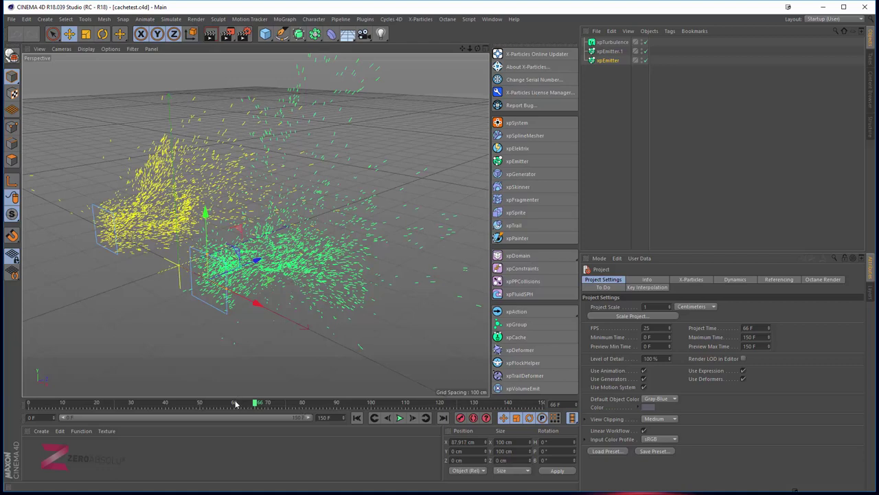
mouse_move(235, 404)
mouse_down()
mouse_move(28, 405)
mouse_move(154, 402)
mouse_up()
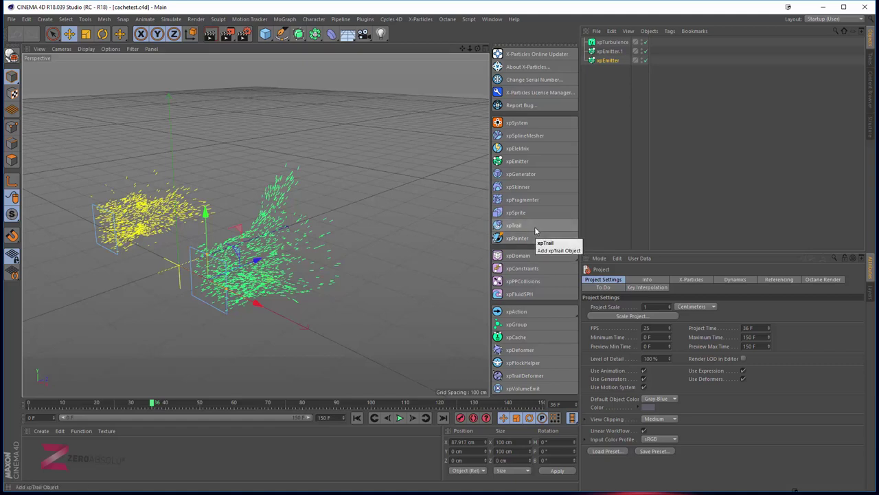
- Add an xpCache object, enlarge the Attribute Manager, and bring up its Cache Type choices
click(516, 338)
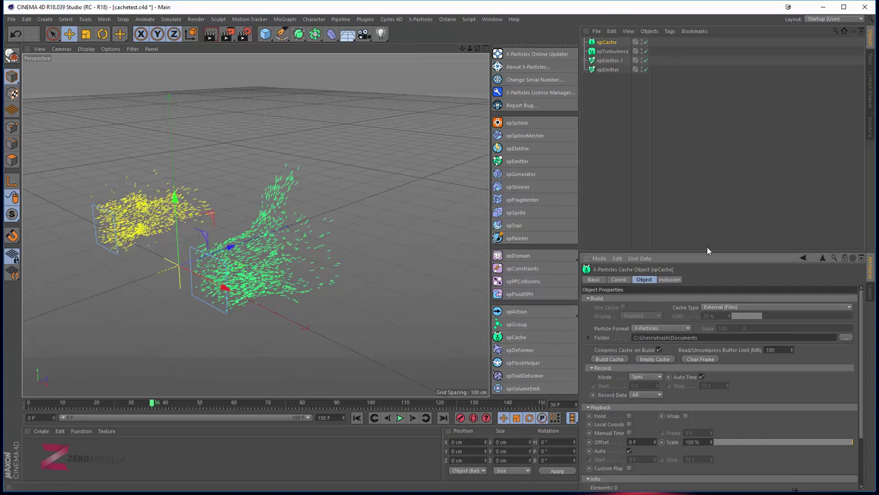
drag(707, 252, 696, 149)
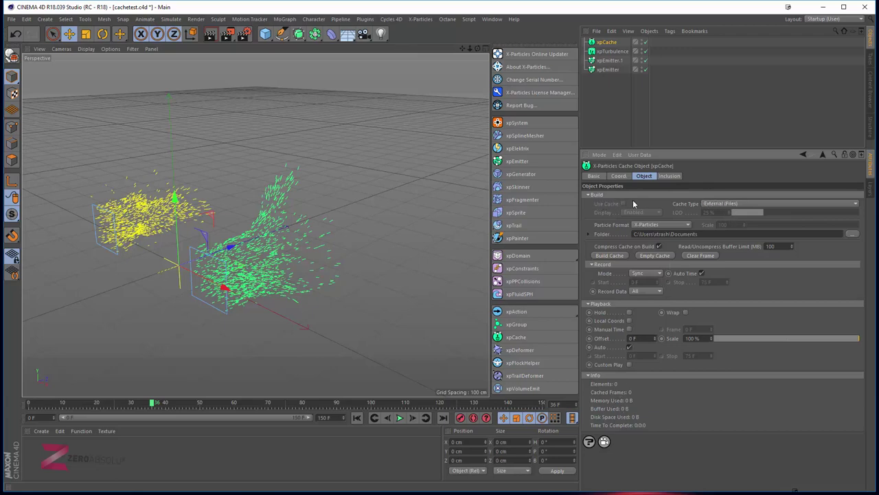
click(716, 204)
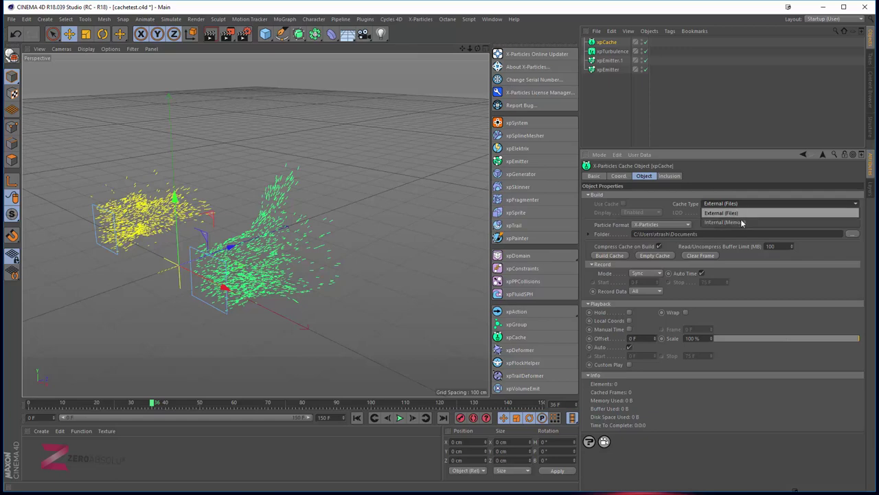
- Set Cache Type to Internal (Memory), then collapse and re-expand the Build, Playback and Info groups
click(742, 223)
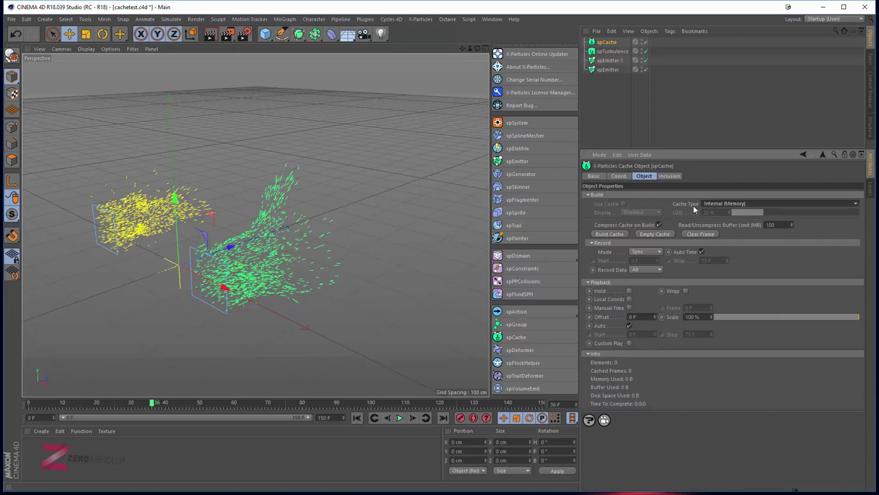
click(605, 195)
click(605, 203)
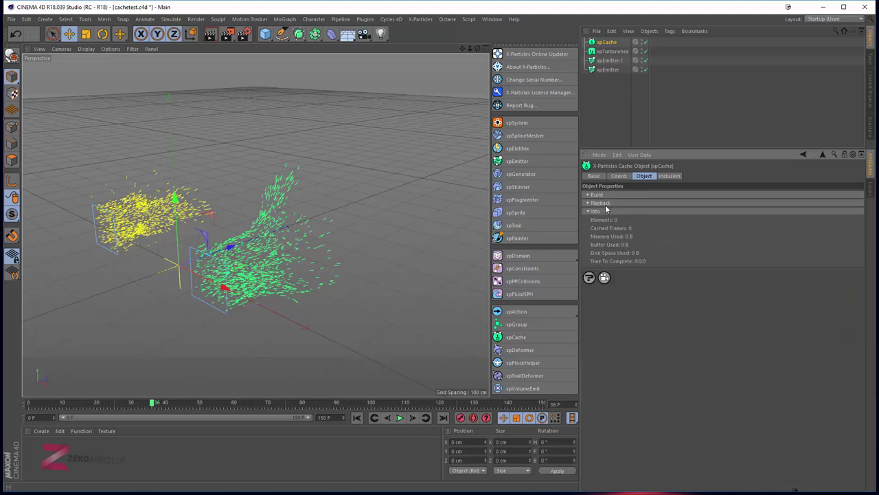
click(605, 211)
click(600, 210)
click(607, 202)
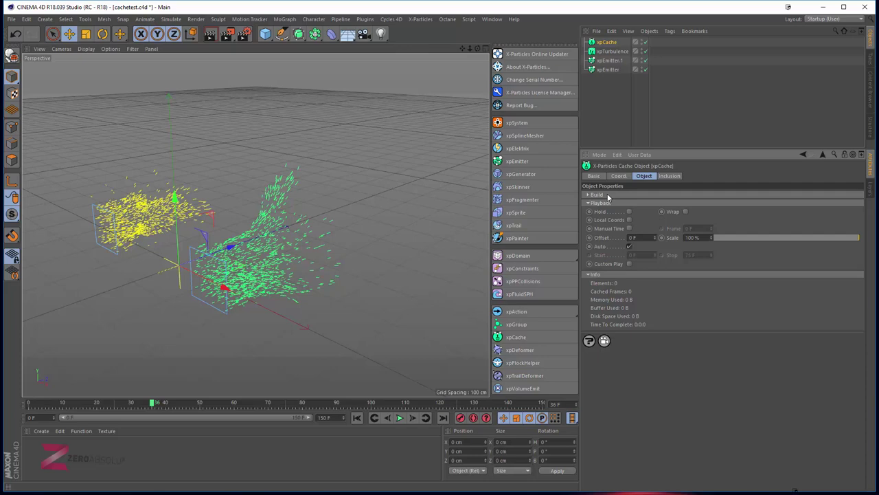
click(607, 193)
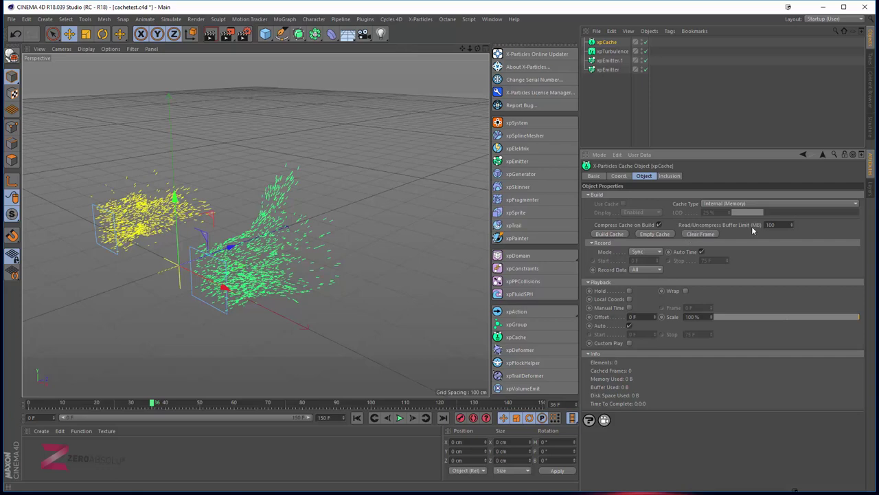
- Set the Read/Uncompress Buffer Limit to 100, keep Mode on Sync, and enable Auto Time
drag(784, 224, 750, 224)
key(Return)
click(649, 251)
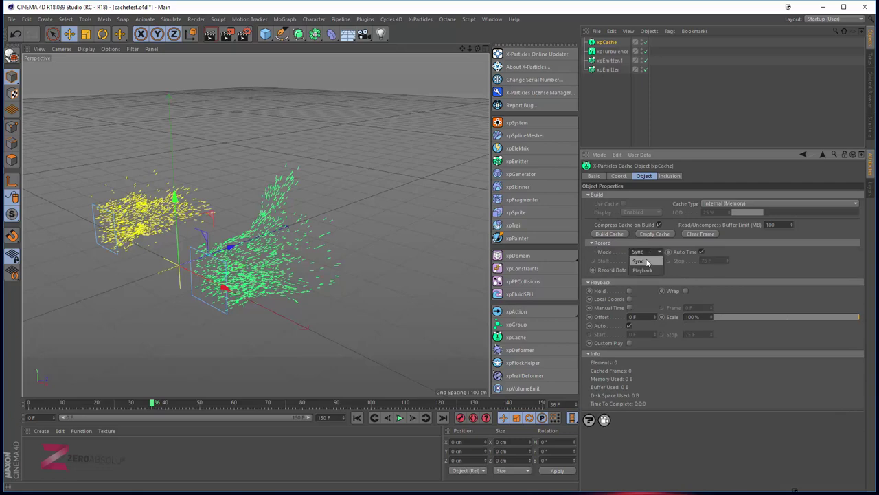
click(642, 261)
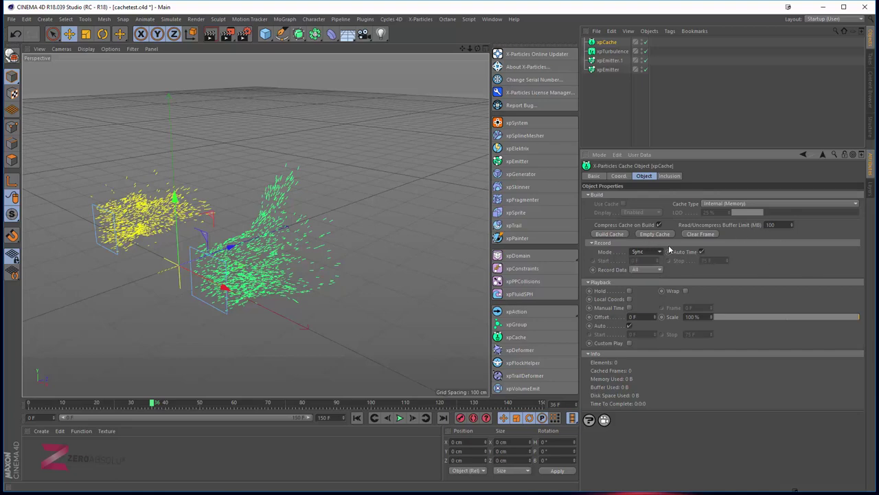
click(700, 251)
- Scrub through the whole simulation back to frame 0, then reconfirm Sync mode with Auto Time on
click(32, 405)
drag(43, 406, 540, 405)
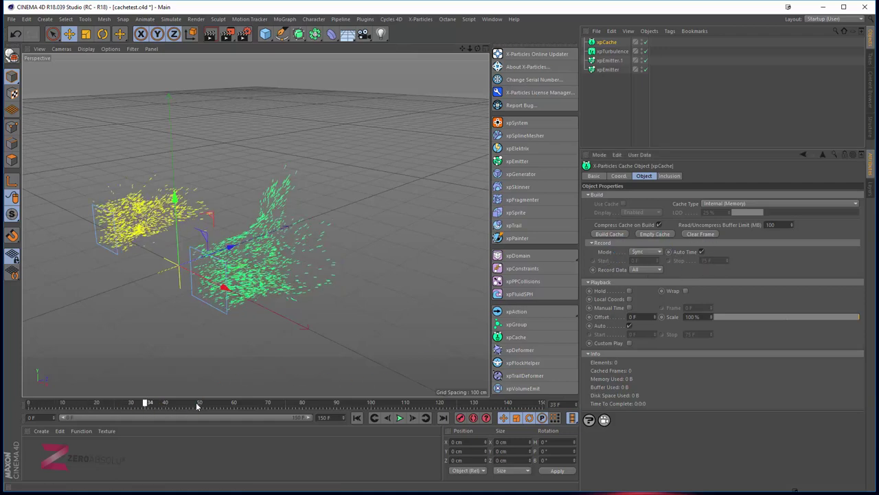
drag(454, 408, 28, 406)
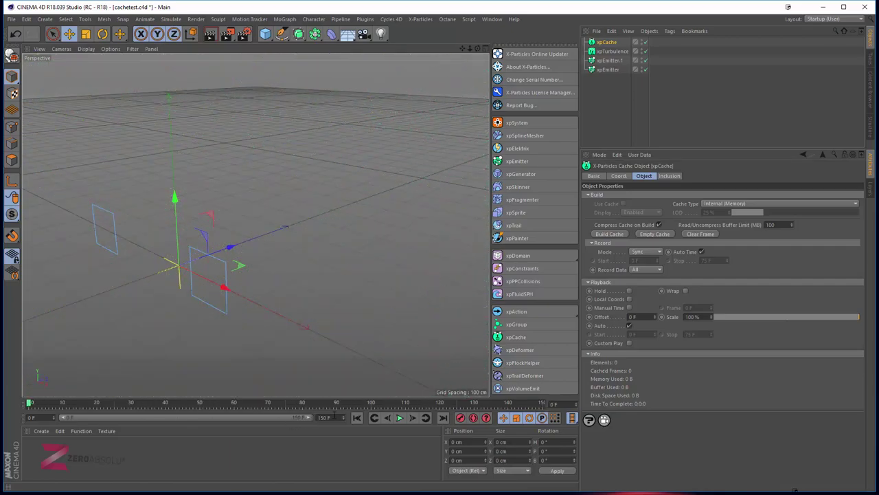
mouse_move(308, 417)
mouse_down()
mouse_move(202, 418)
mouse_move(307, 416)
mouse_up()
click(646, 252)
click(642, 263)
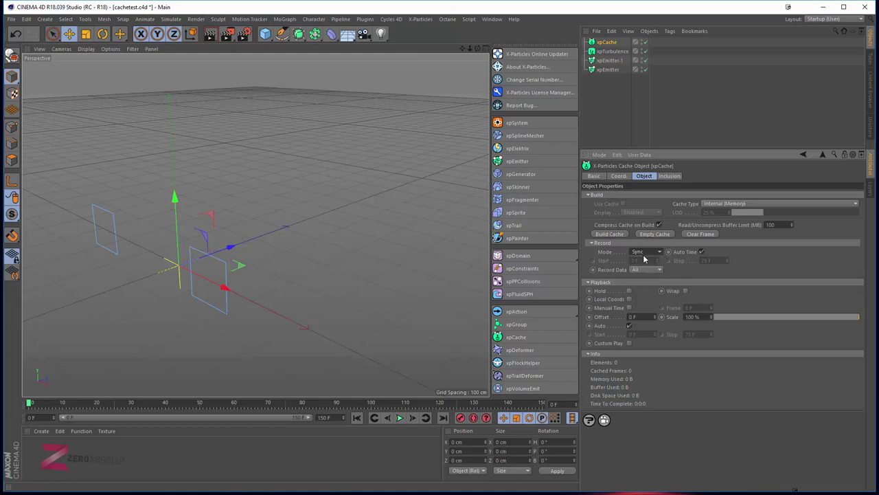
click(702, 252)
- Try Basic for Record Data, then switch to Custom to reveal the Particle Data checkboxes
click(650, 271)
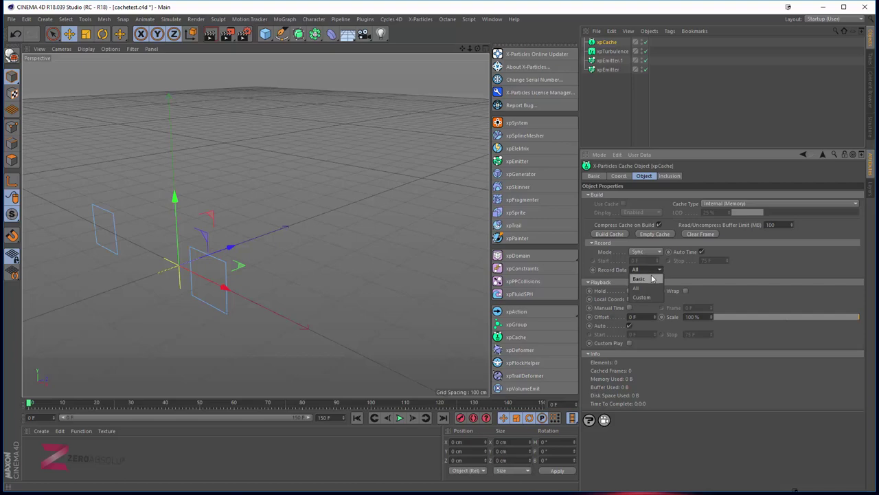
click(651, 279)
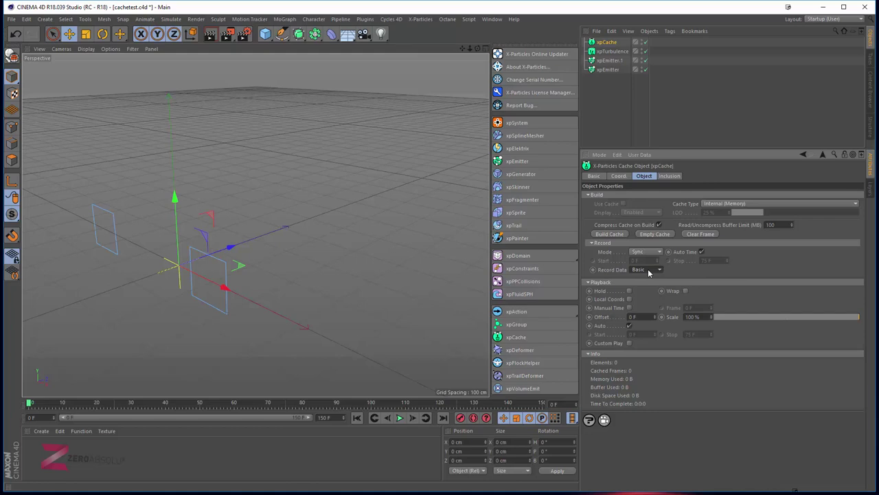
click(649, 273)
click(647, 272)
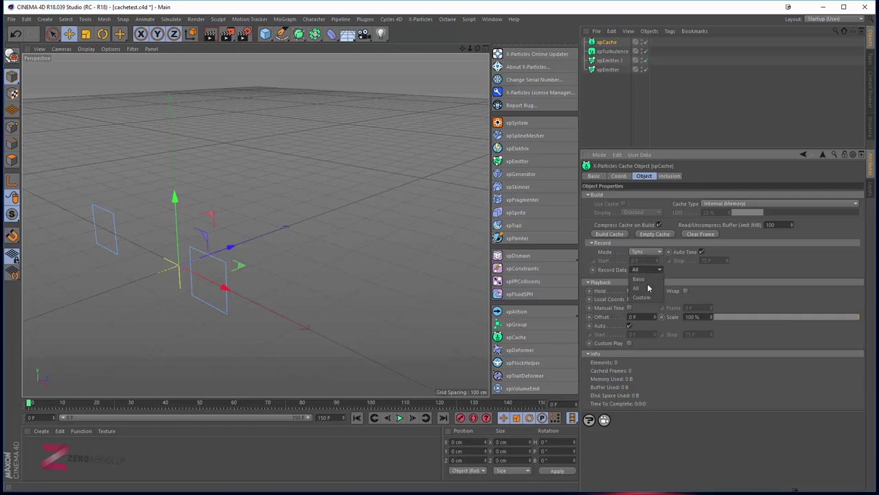
click(648, 298)
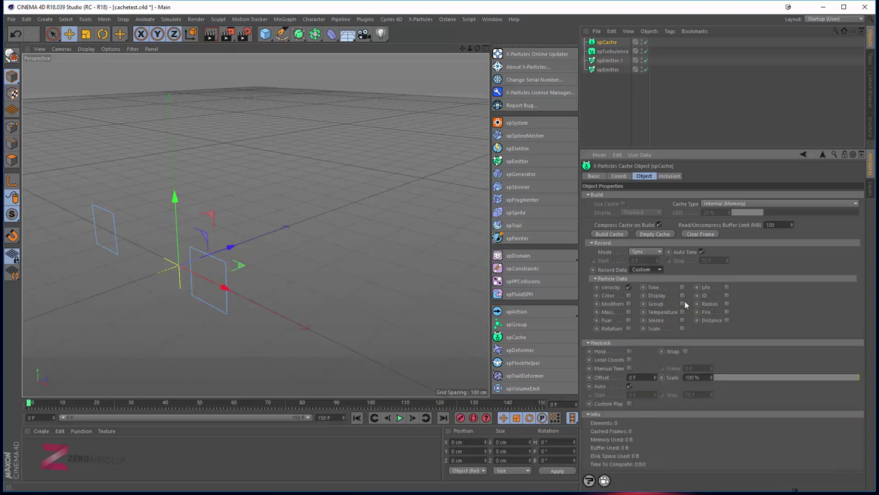
click(646, 272)
- Build a Basic-data memory cache of 150 frames, scrub through it, and show xpEmitter.1's cache tag settings
click(648, 278)
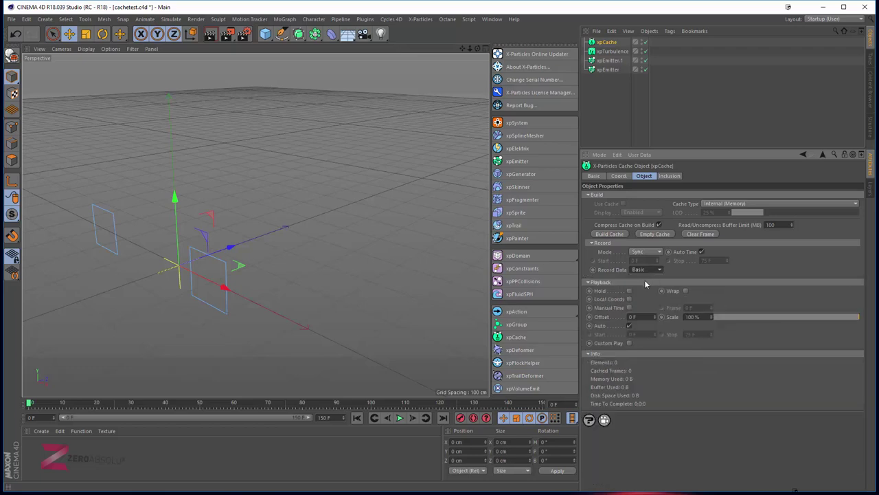
click(609, 236)
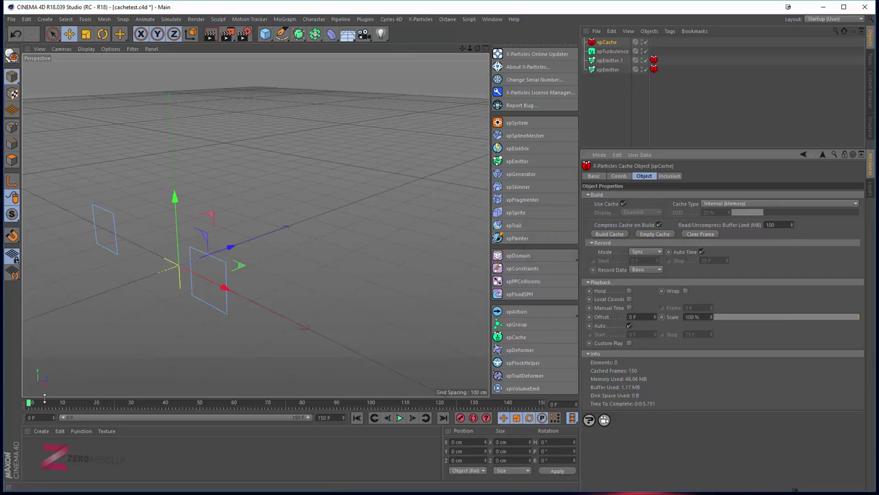
mouse_move(45, 402)
mouse_down()
mouse_move(349, 405)
mouse_move(126, 395)
mouse_move(260, 414)
mouse_move(286, 403)
mouse_up()
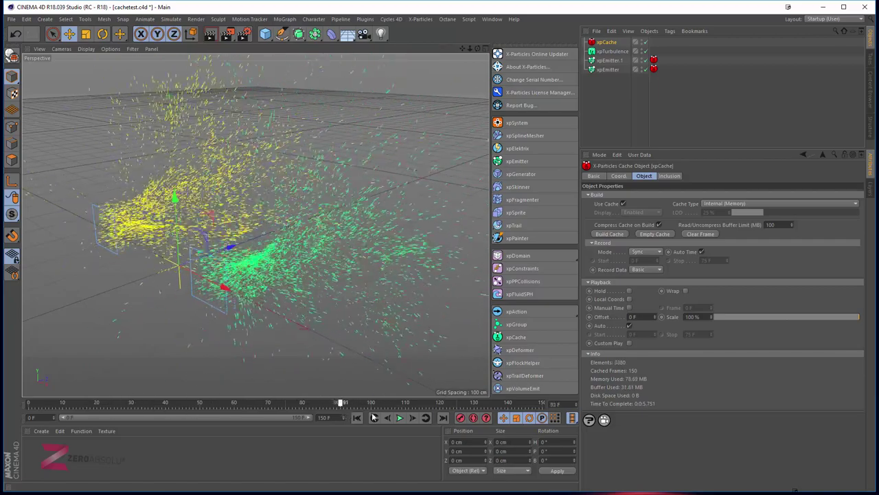
mouse_move(109, 402)
mouse_down()
mouse_move(59, 400)
mouse_move(458, 410)
mouse_move(239, 378)
mouse_move(179, 379)
mouse_move(192, 376)
mouse_up()
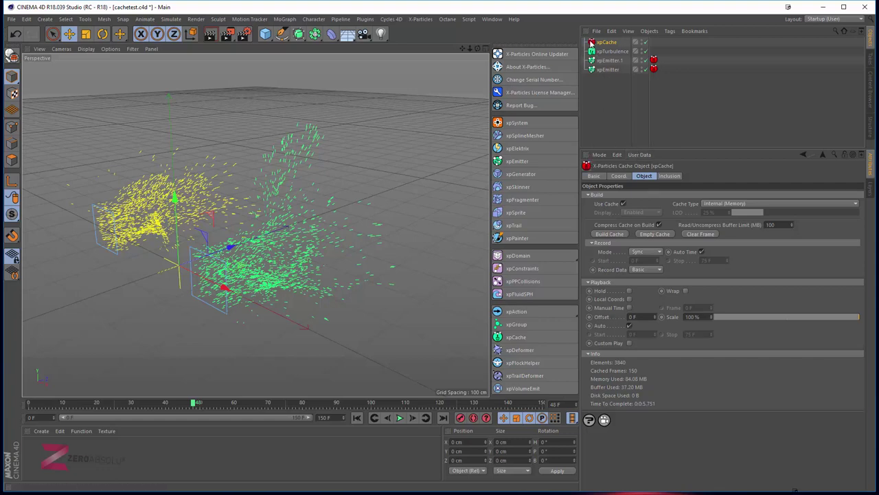
click(653, 60)
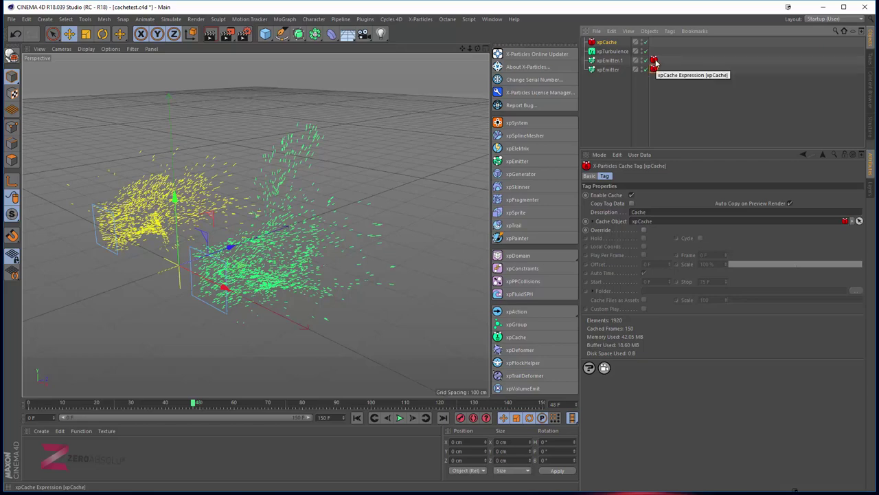
- Turn off Enable Cache on xpEmitter.1's cache tag
click(609, 61)
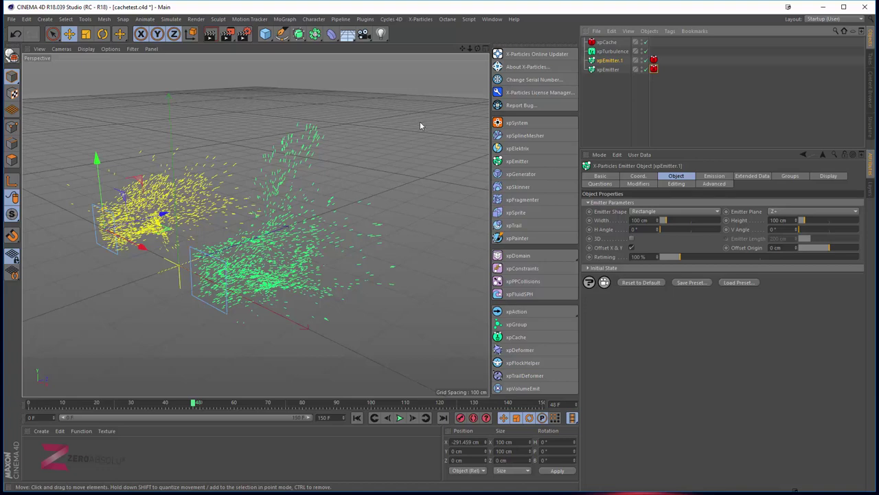
click(653, 61)
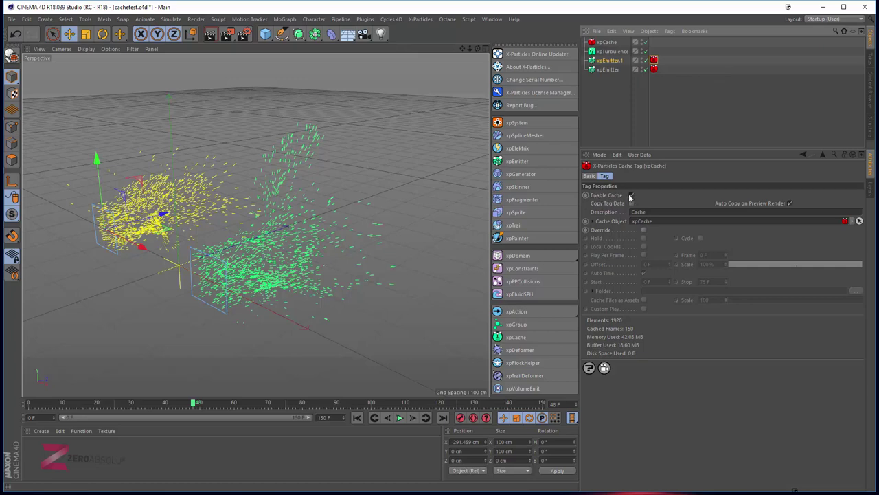
click(632, 195)
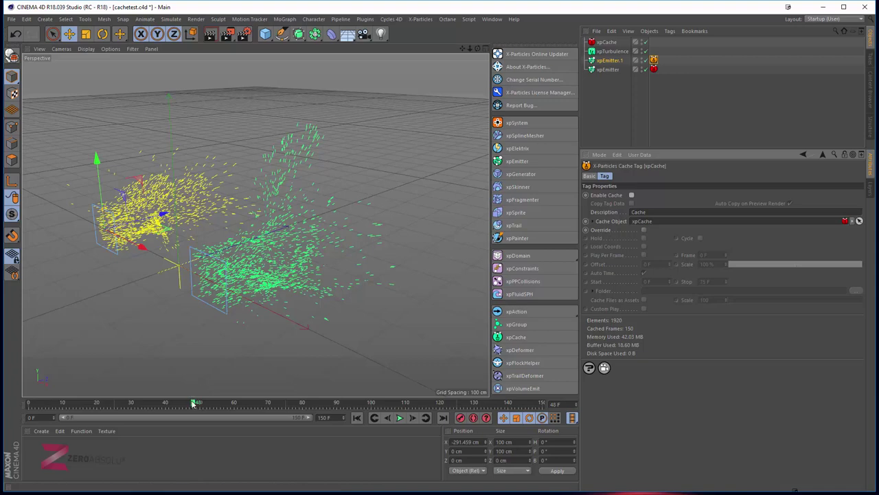
- Compare live and cached particles by scrubbing and orbiting, then re-enable Enable Cache on xpEmitter.1's tag
drag(193, 403, 90, 403)
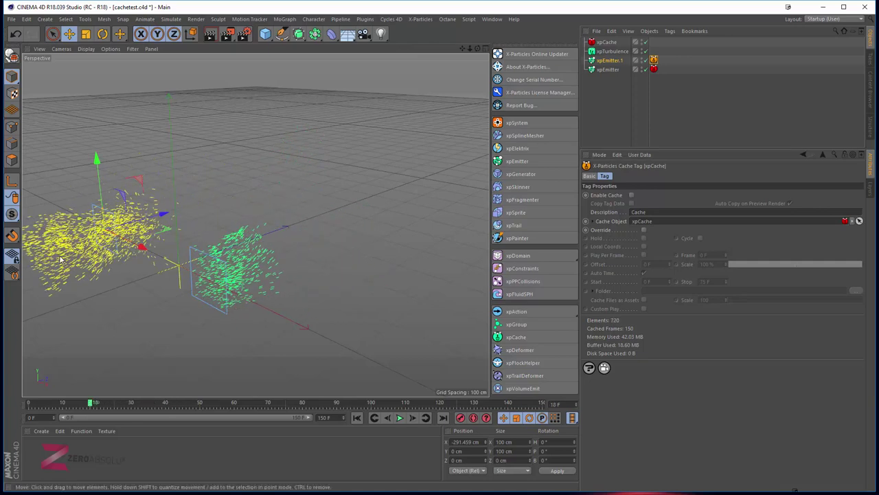
alt+drag(141, 246, 218, 232)
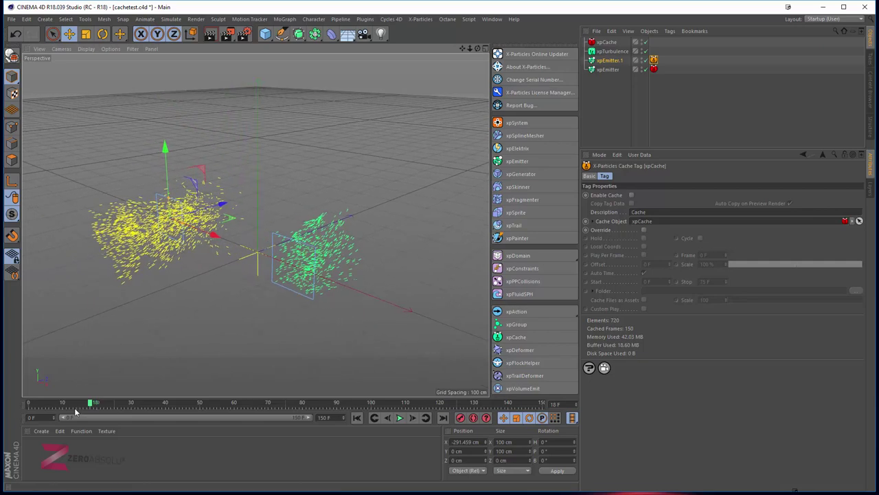
mouse_move(90, 403)
mouse_down()
mouse_move(31, 402)
mouse_move(285, 404)
mouse_move(145, 404)
mouse_up()
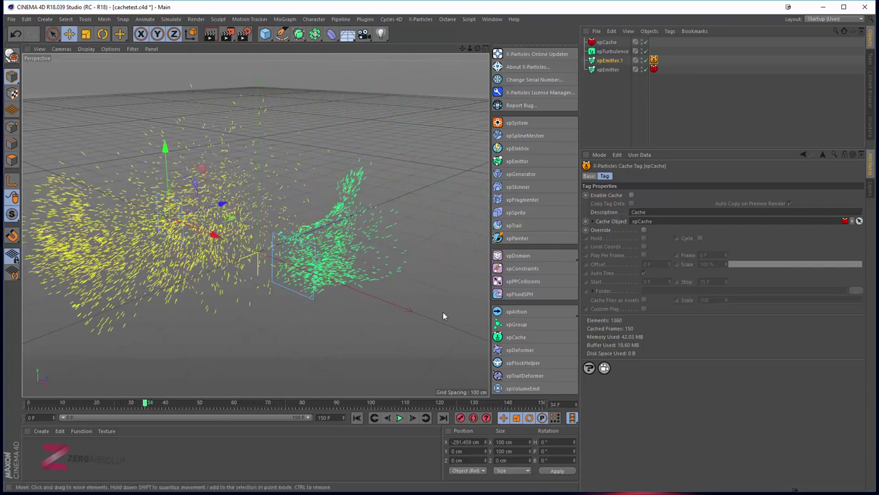
click(631, 196)
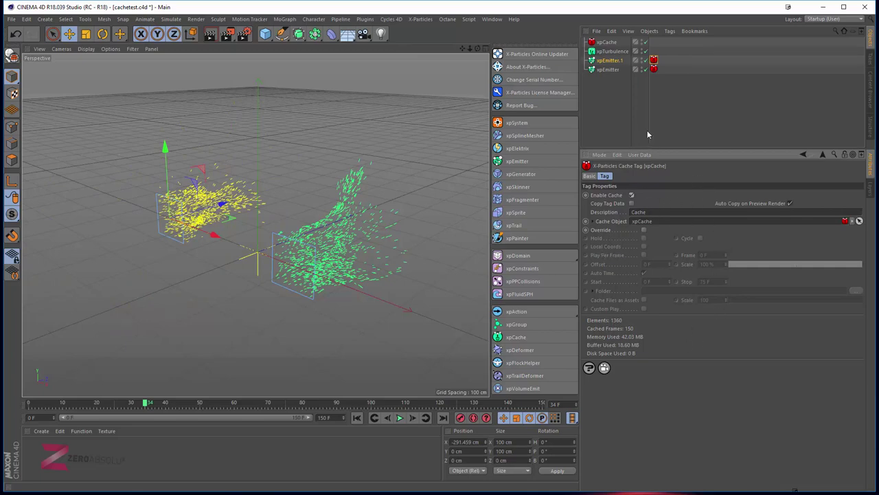
- Select the xpCache object and uncheck its Use Cache option
click(605, 43)
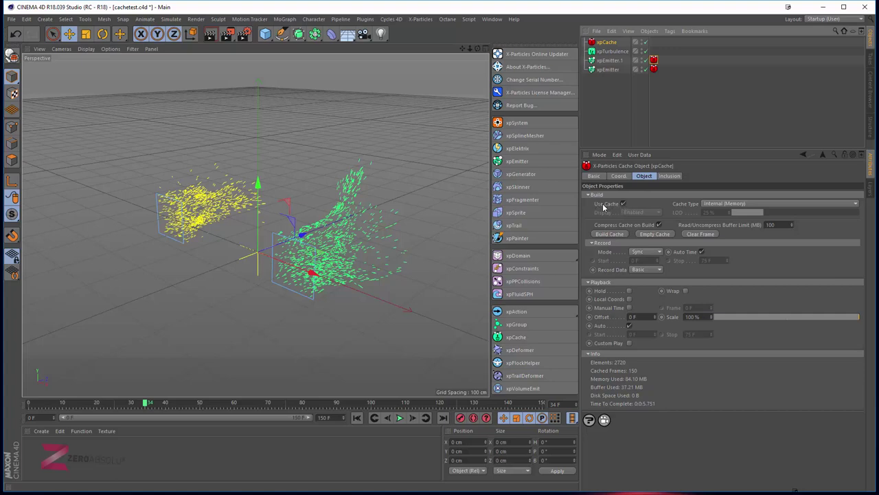
click(624, 204)
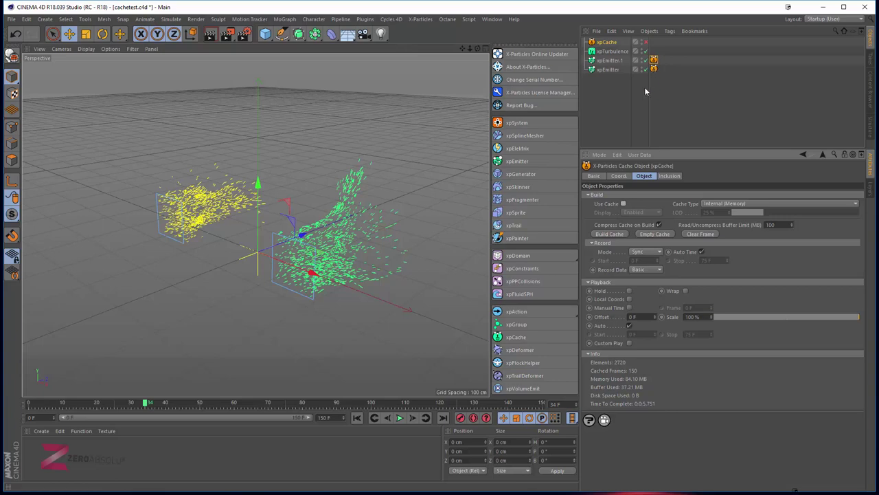
- Re-enable Use Cache and collapse the Playback and Build groups, leaving Info visible
click(624, 204)
click(620, 282)
click(611, 195)
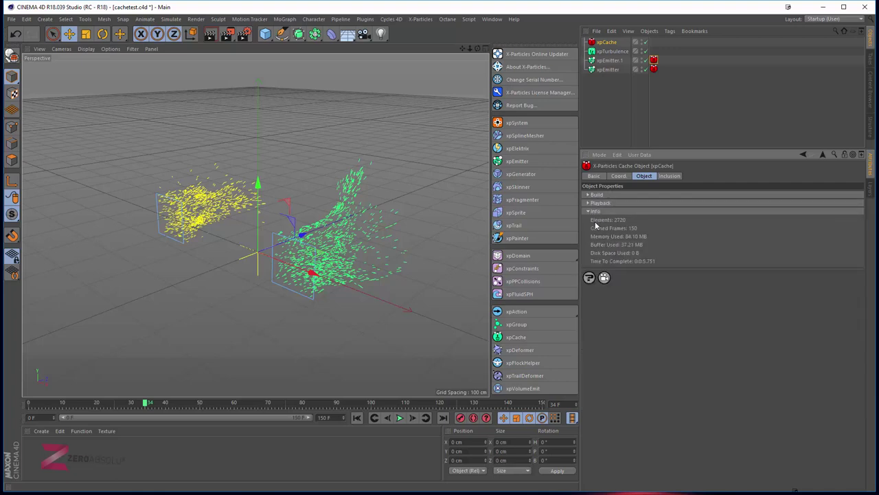
- Scrub the cached simulation from frame 57 through to frame 150 and back to an earlier frame
click(225, 404)
drag(225, 404, 362, 404)
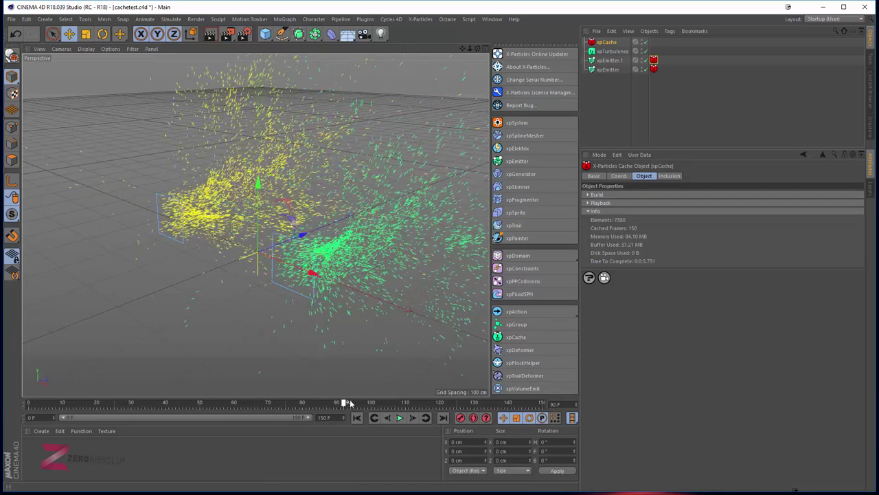
drag(299, 406, 371, 412)
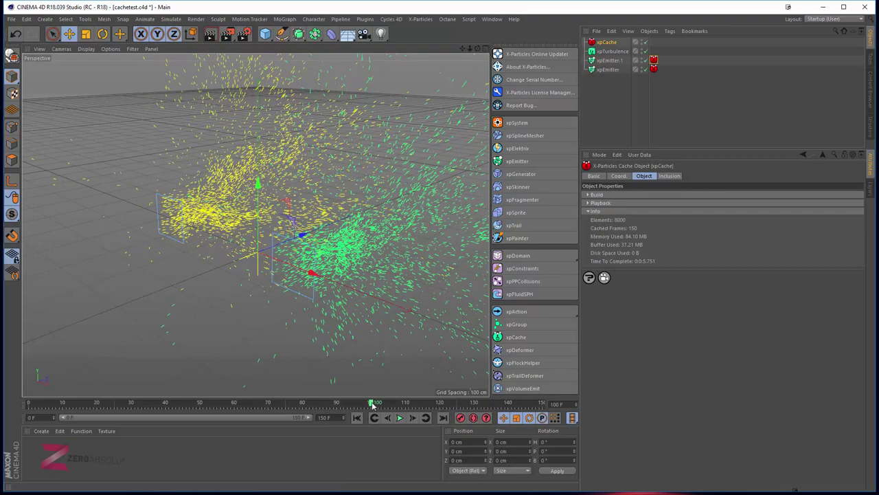
drag(372, 405, 541, 404)
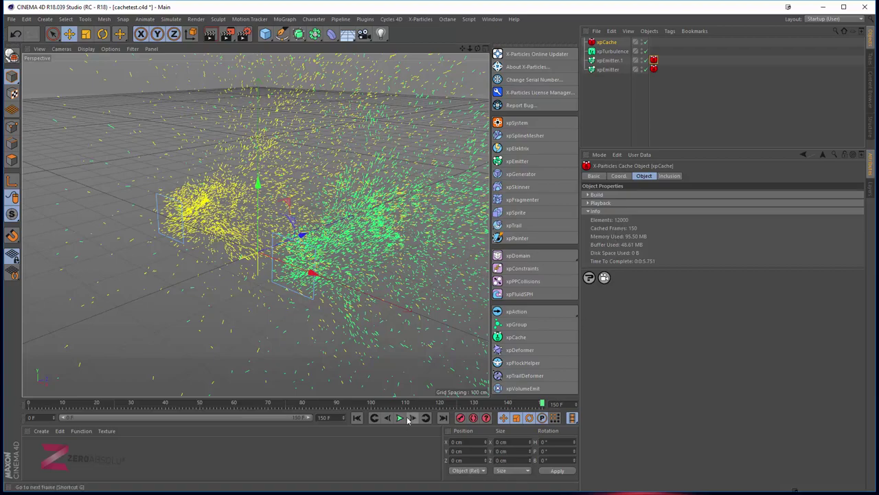
mouse_move(410, 405)
mouse_down()
mouse_move(129, 401)
mouse_move(302, 403)
mouse_up()
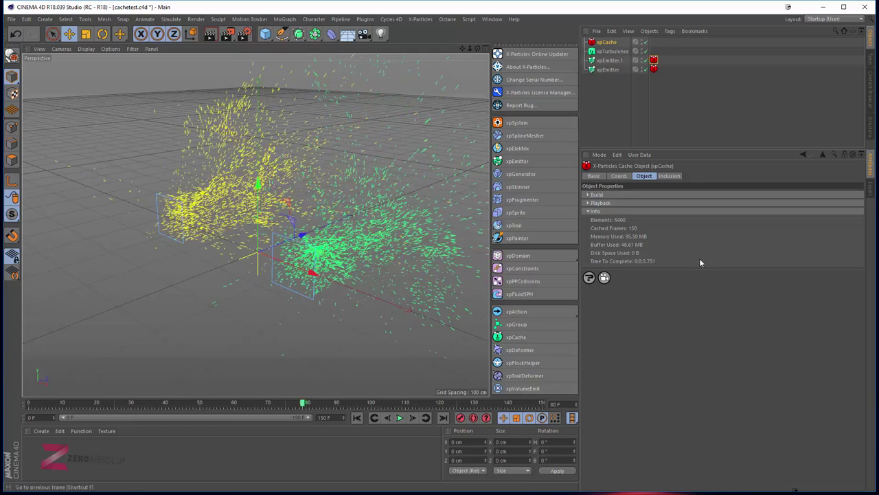
- Turn on Show HUD in xpEmitter's Display settings to read 3200 live and 1996800 remaining particles
click(604, 71)
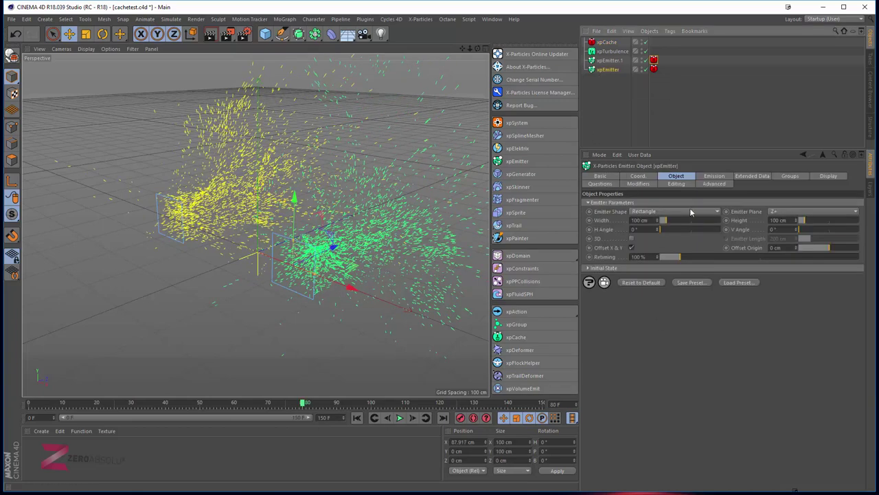
click(831, 177)
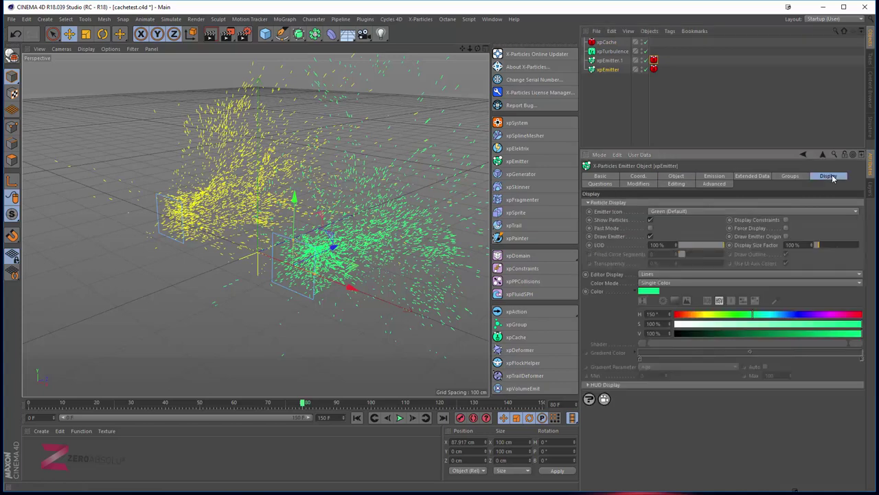
click(618, 385)
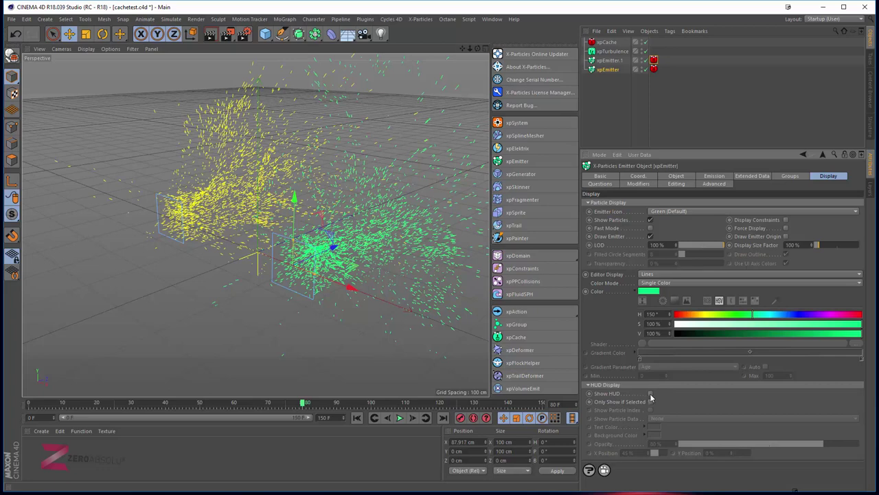
click(651, 395)
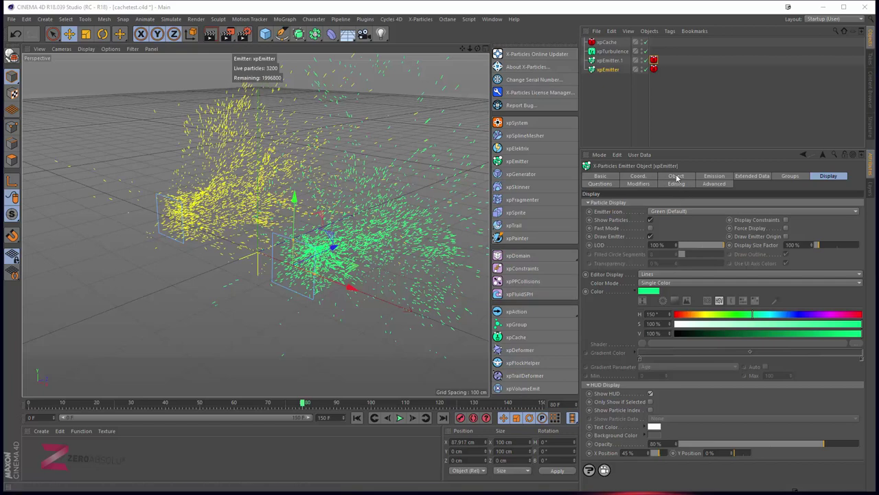
- Check xpEmitter's Max Particles value of 2000000 in the Emission settings and save the scene
click(676, 177)
click(711, 176)
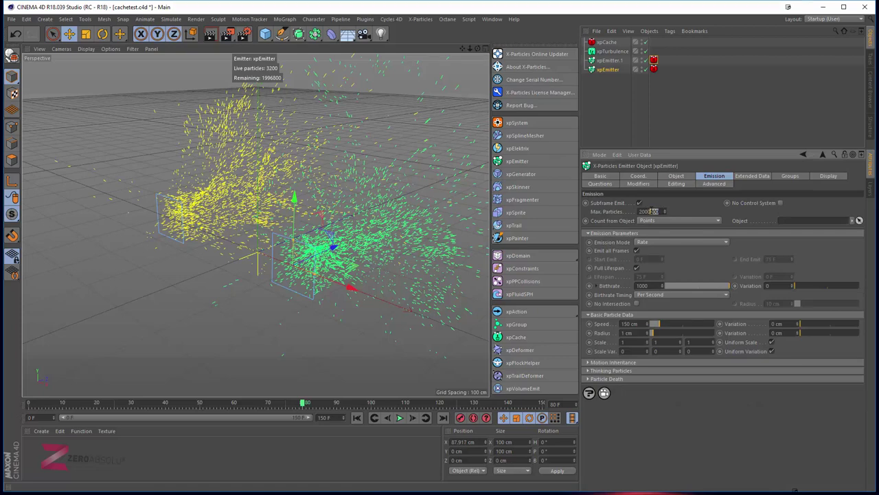
drag(654, 211, 639, 211)
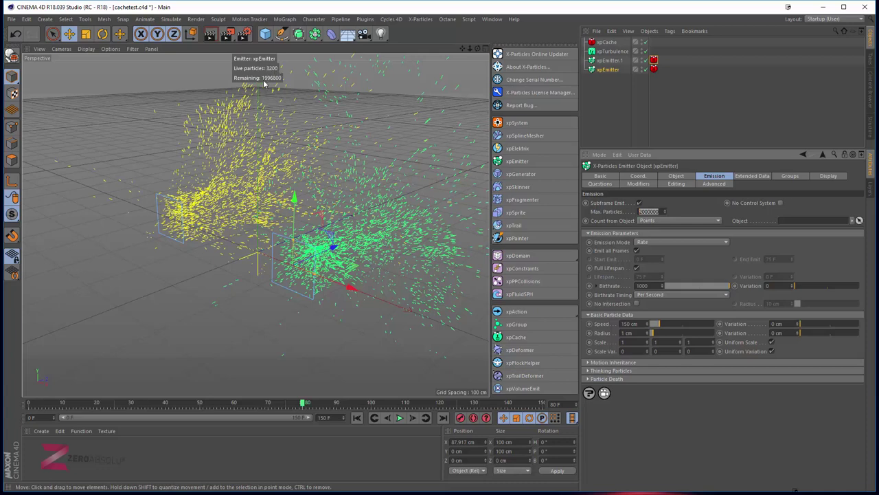
key(ctrl+s)
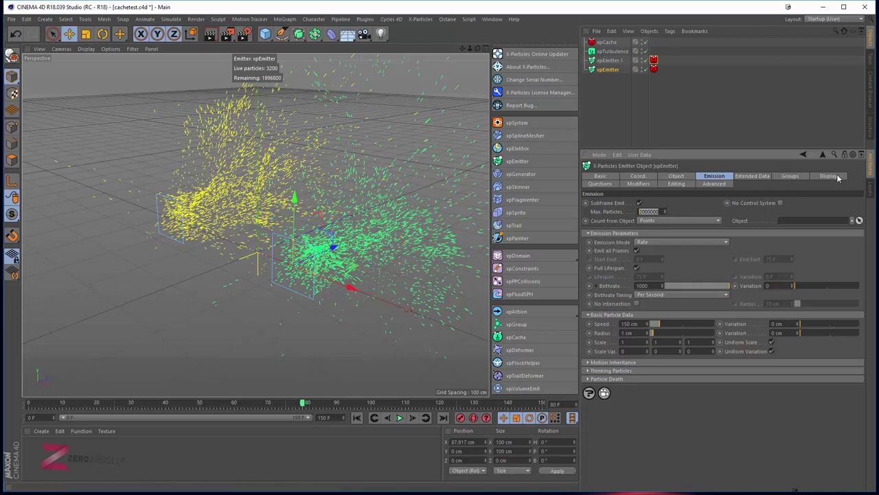
- Enable Only Show if Selected for xpEmitter's HUD, then select xpTurbulence to hide it
click(831, 176)
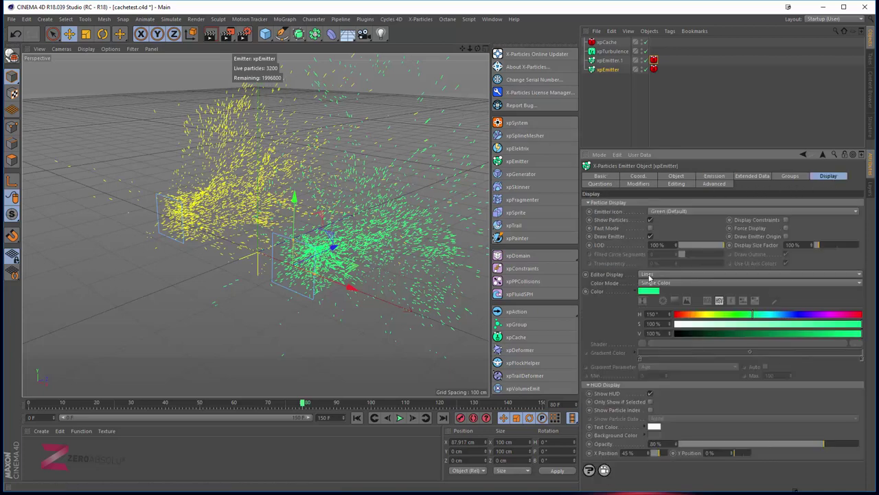
click(650, 401)
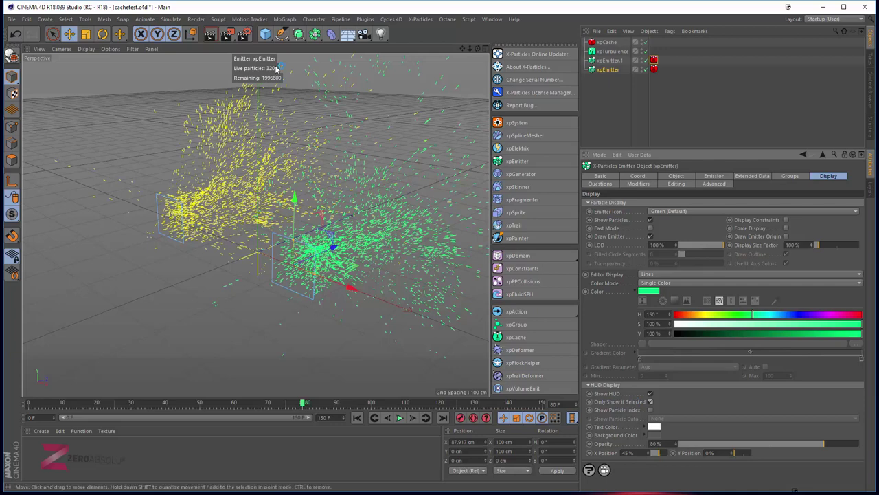
click(612, 52)
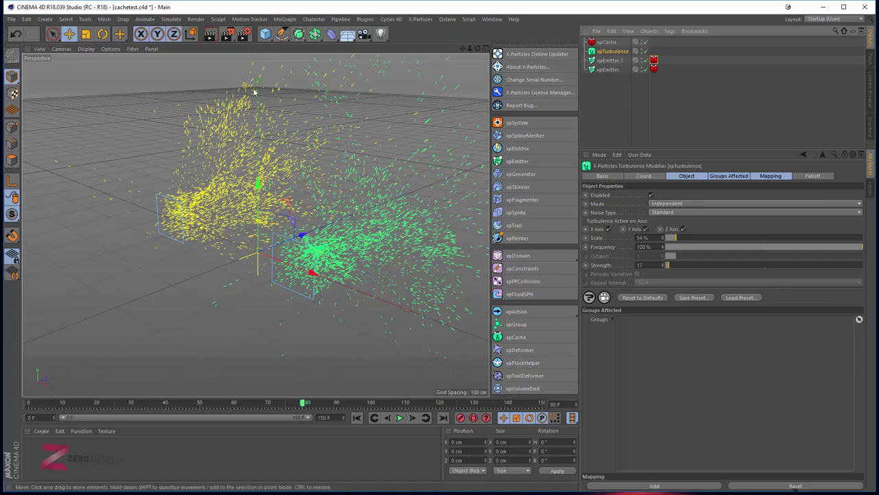
- Confirm xpEmitter's HUD appears only while it is selected by switching to xpCache and back
click(608, 70)
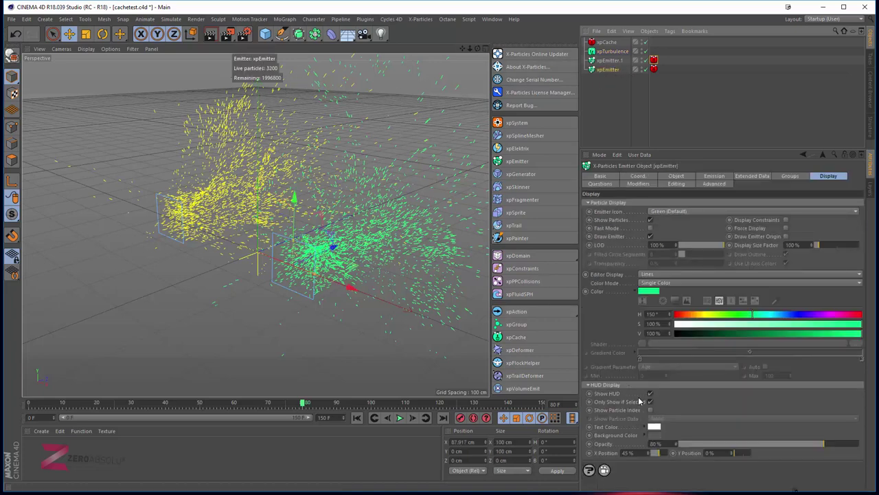
click(608, 42)
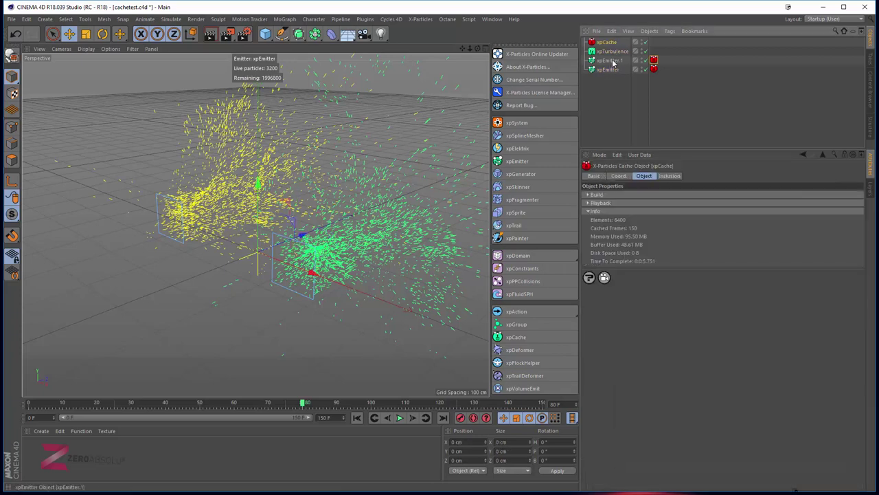
click(612, 70)
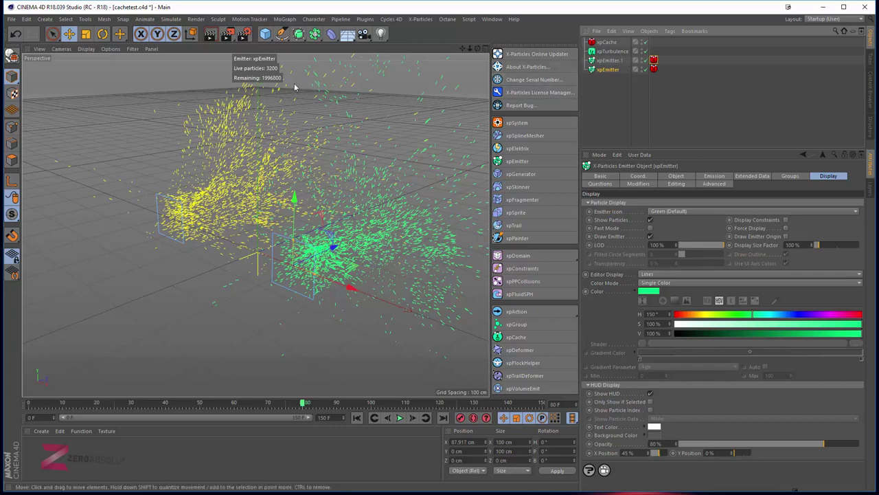
- Toggle xpEmitter.1's HUD on and off, leaving it off, then reselect xpEmitter to check its green colour
click(609, 60)
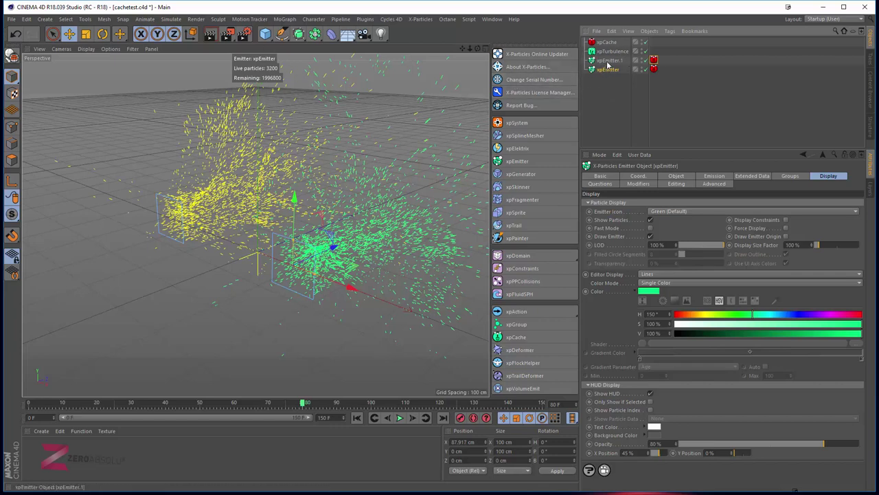
click(650, 393)
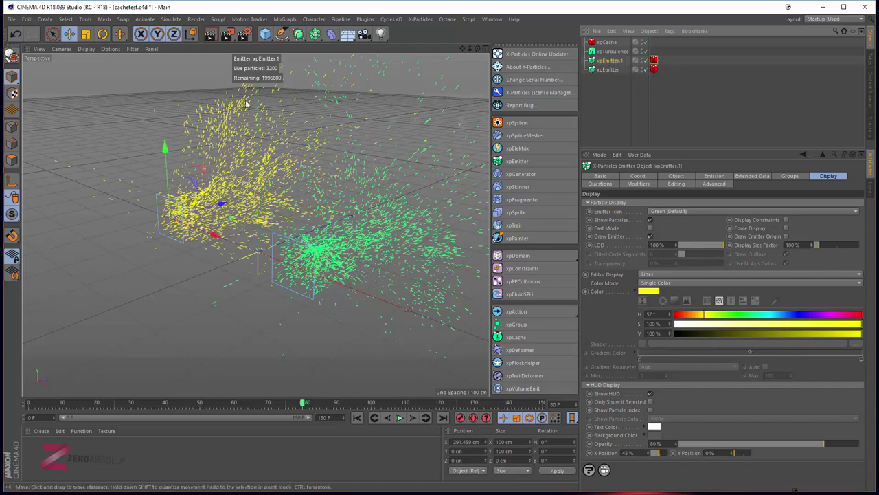
click(649, 393)
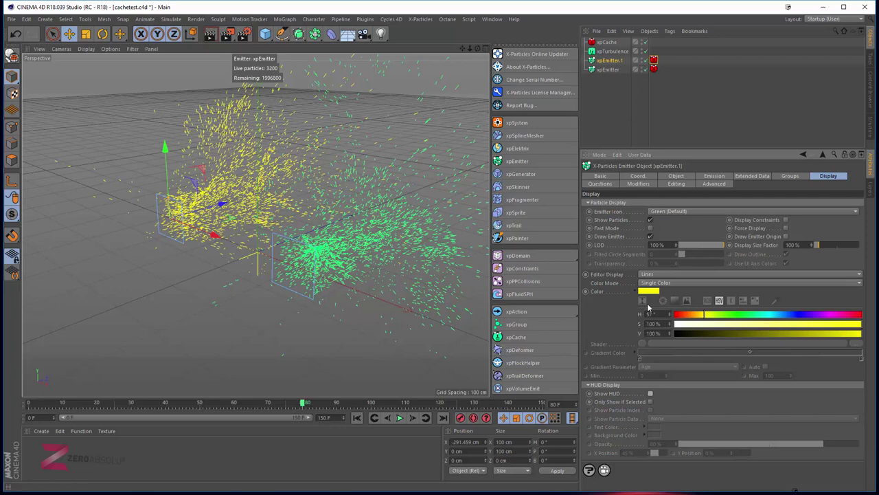
click(650, 393)
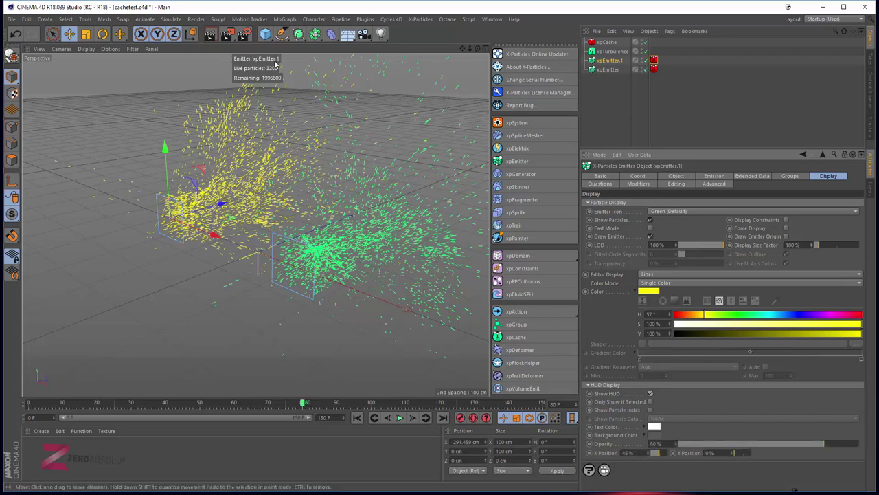
click(650, 393)
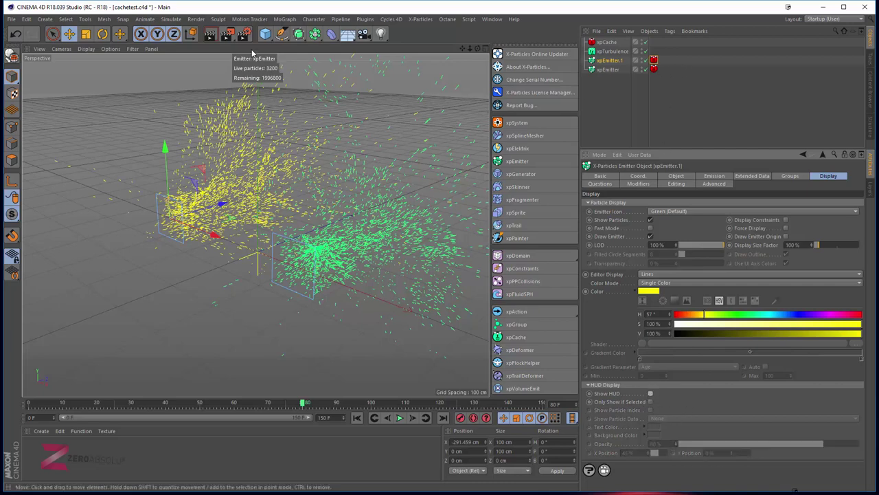
click(608, 69)
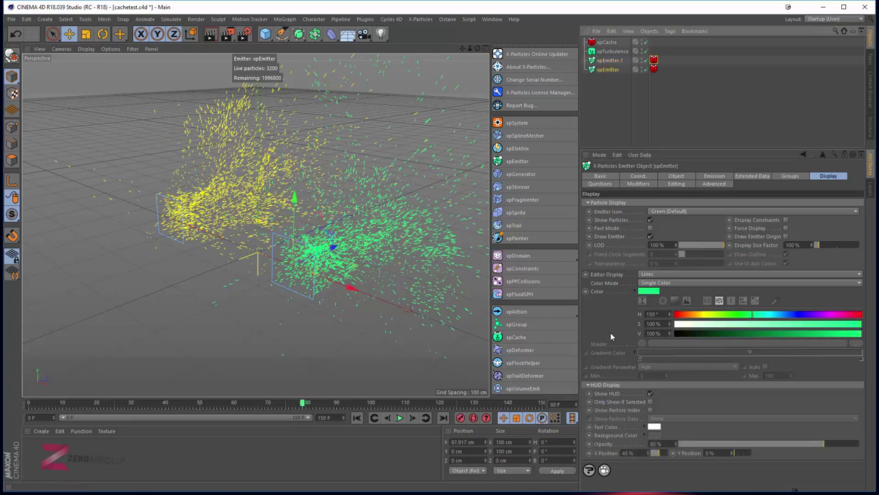
- Select xpCache, scrub to frame 100, and expand its Build options showing the cache info
click(613, 43)
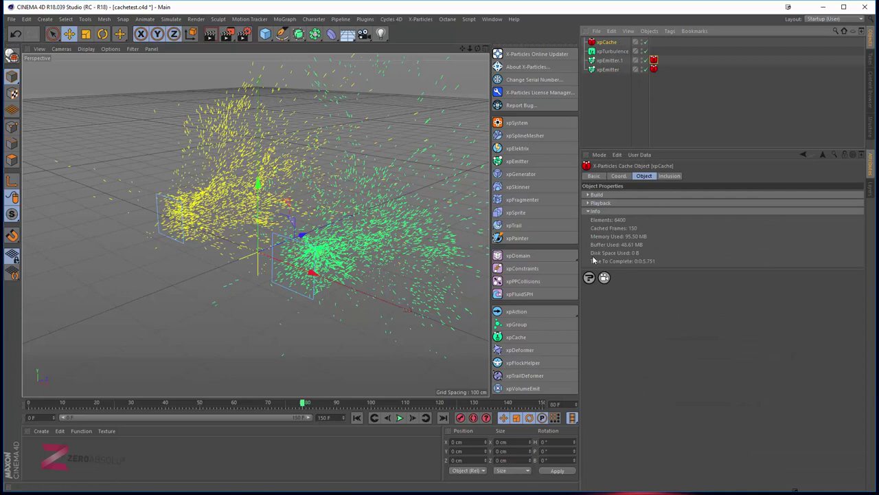
drag(350, 402, 371, 403)
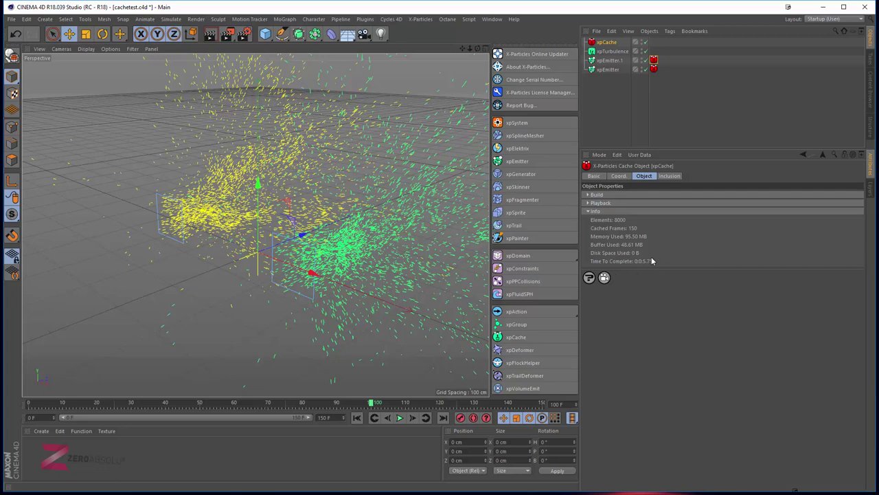
click(616, 193)
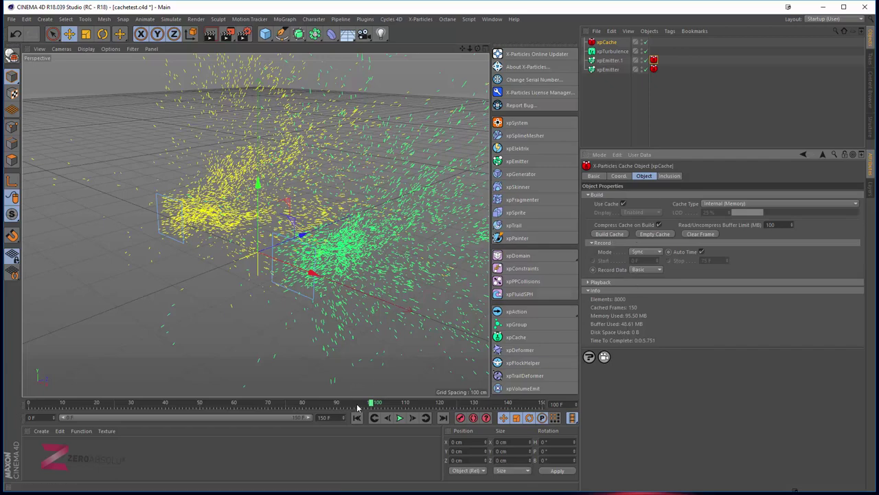
- Scrub the cached simulation back to about frame 85 and review the Record Data choices
mouse_move(359, 404)
mouse_down()
mouse_move(285, 405)
mouse_move(311, 404)
mouse_up()
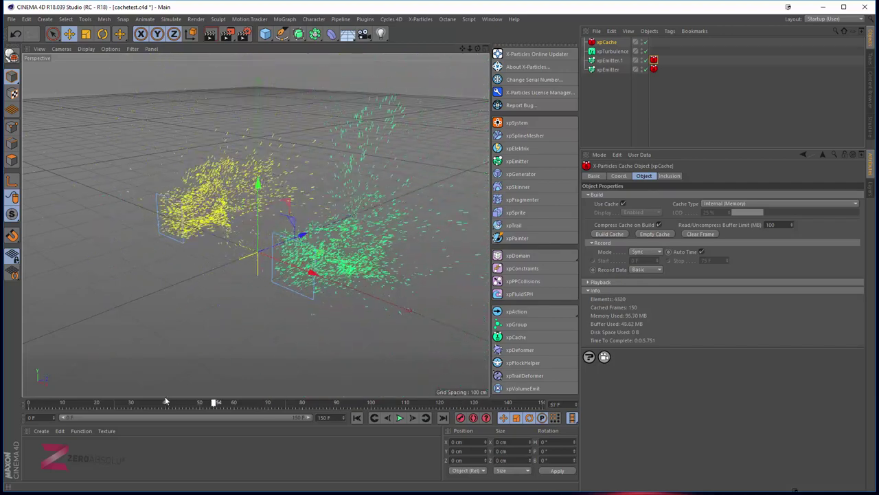
mouse_move(370, 397)
mouse_down()
mouse_move(185, 391)
mouse_move(393, 378)
mouse_move(208, 381)
mouse_move(161, 392)
mouse_move(334, 402)
mouse_up()
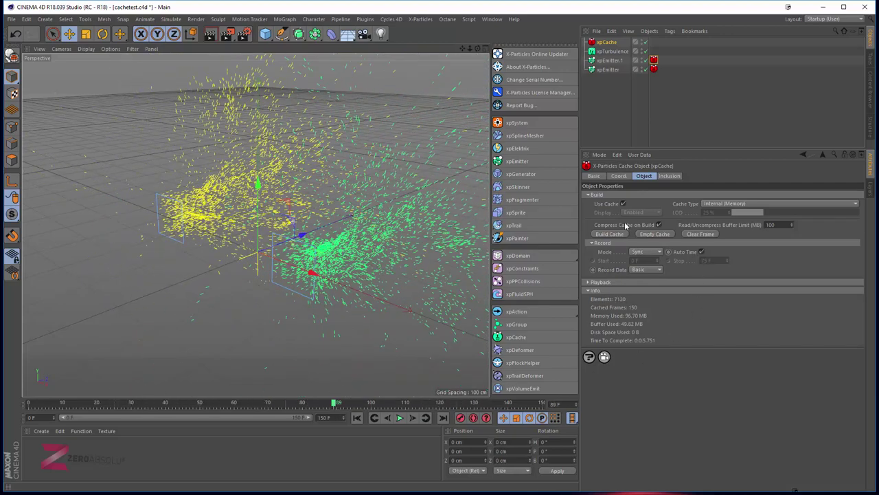
click(641, 271)
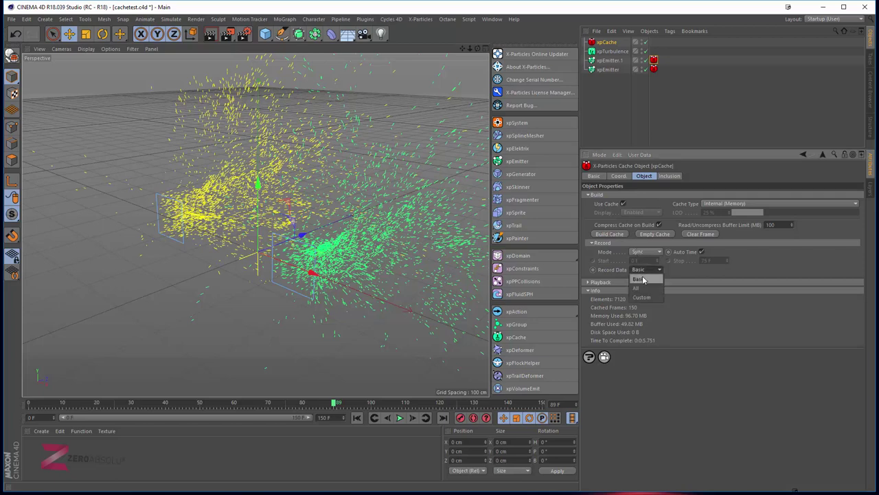
click(612, 249)
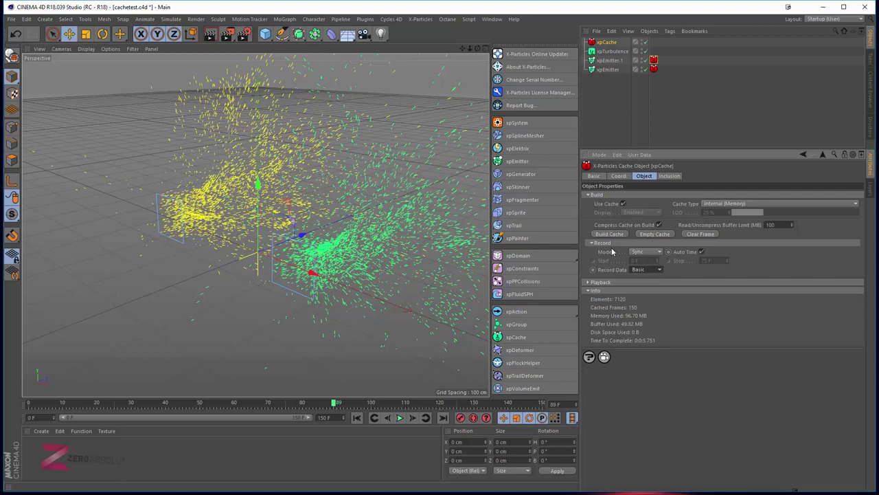
- Keep the recording Mode on Sync and open the Record Data choices to change it from Basic
click(643, 251)
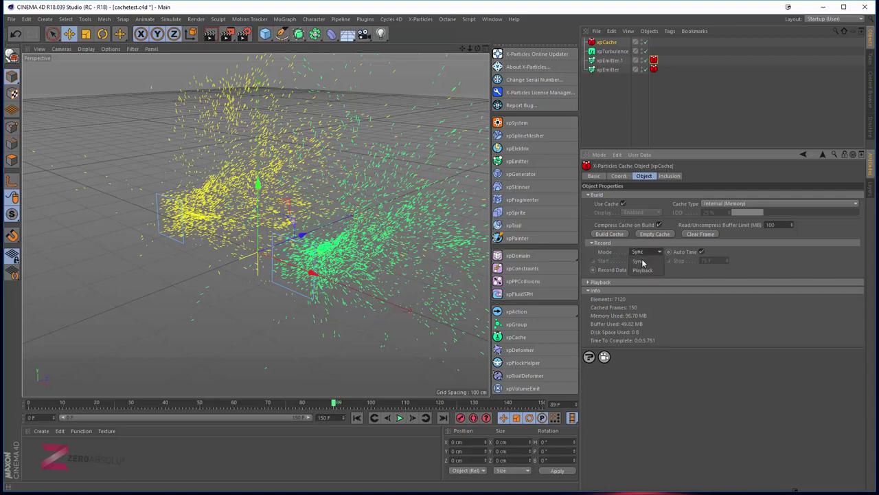
click(638, 261)
click(646, 270)
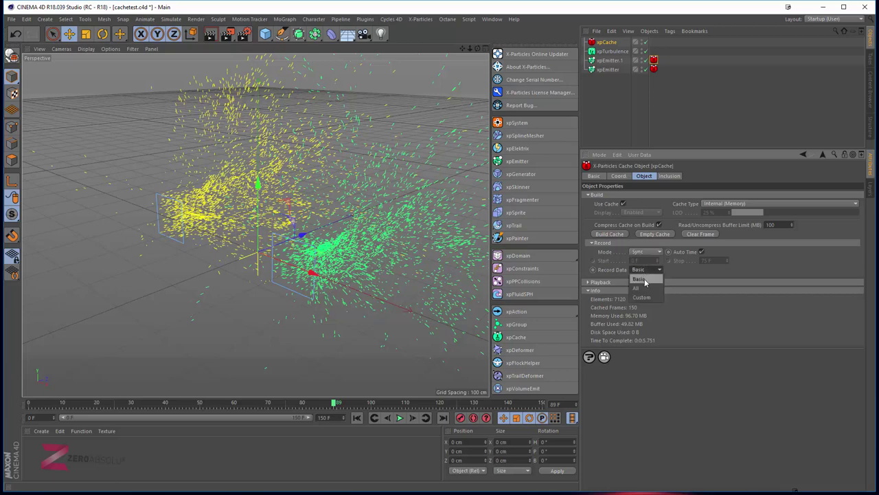
click(697, 268)
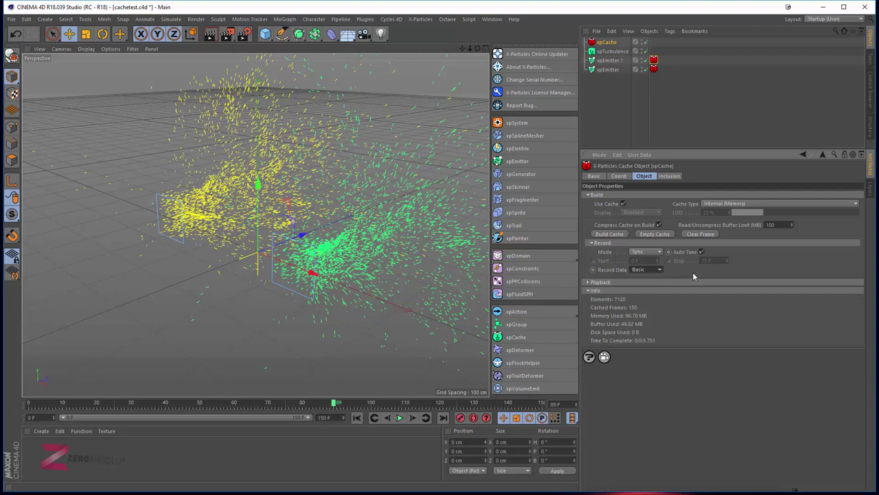
click(651, 271)
- Rebuild the cache with All data, overwriting the old one, giving 51.85 MB over 150 frames
click(610, 235)
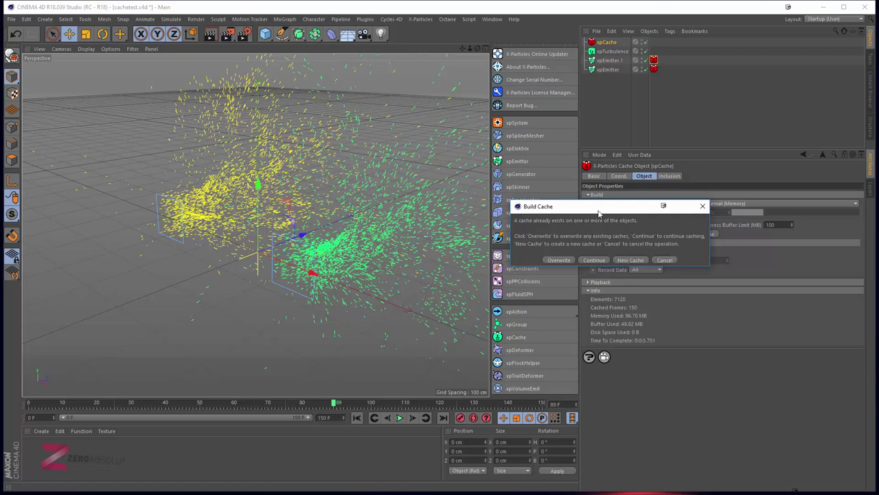
click(560, 260)
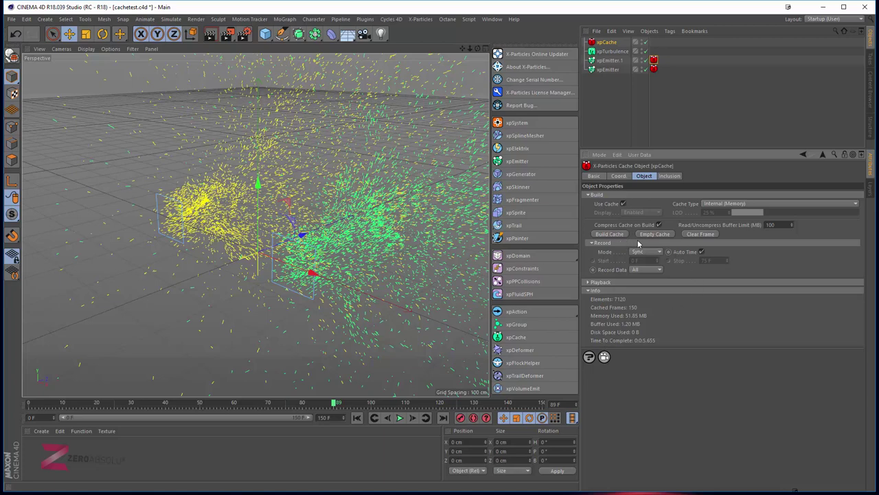
click(641, 270)
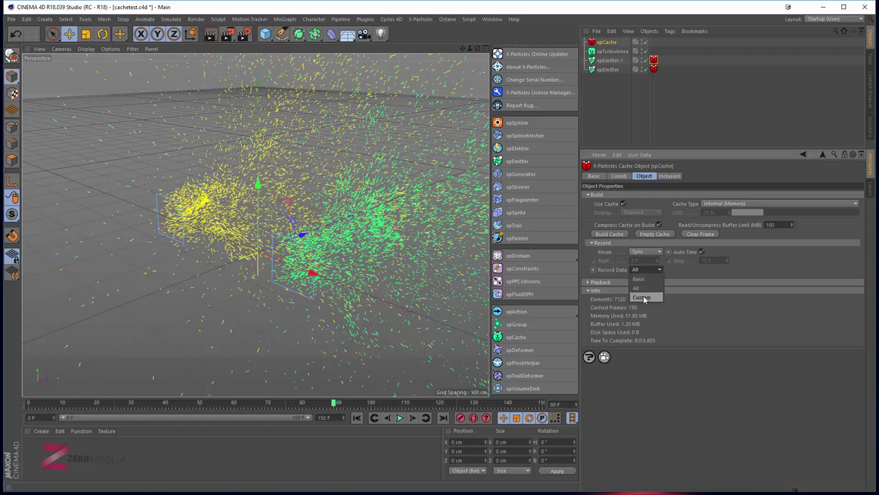
- Switch Record Data to Custom, exposing the particle data checkboxes with Velocity ticked
click(643, 297)
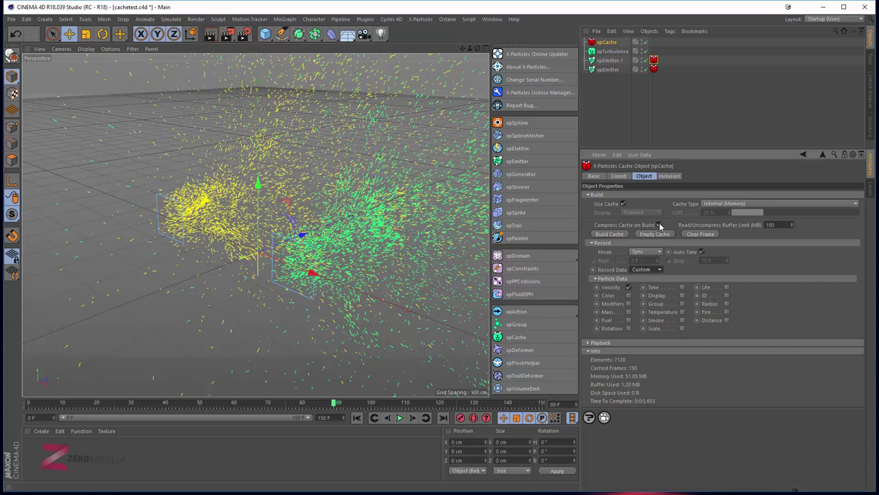
- Rebuild and overwrite the cache with Custom data, dropping memory use to 35.74 MB
click(610, 234)
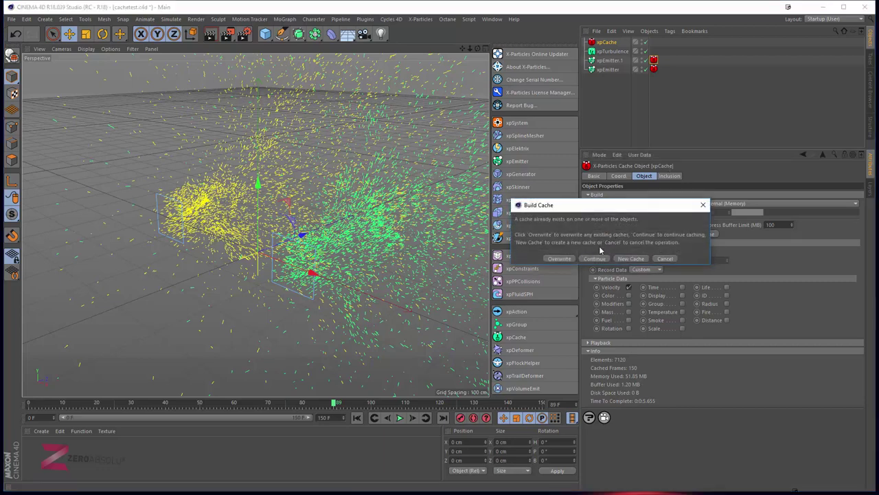
click(559, 259)
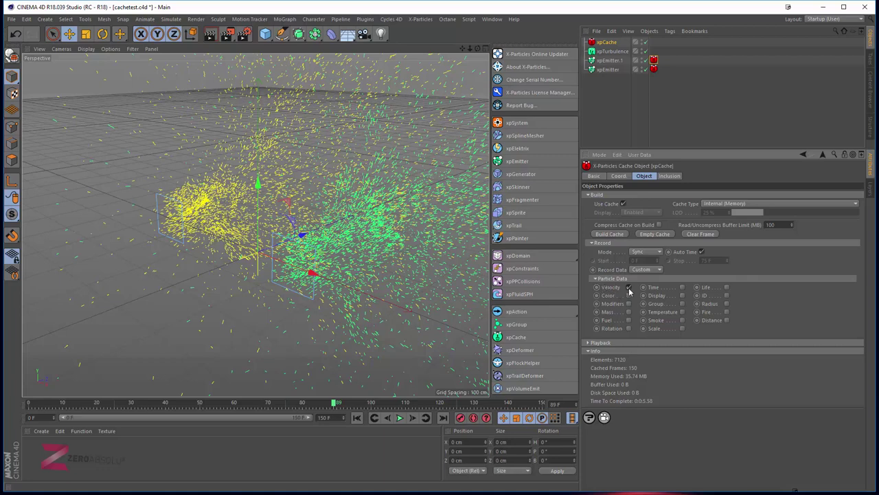
- Untick Velocity, set Record Data back to All, and rebuild the cache, now 119.57 MB
click(629, 288)
click(649, 270)
click(645, 289)
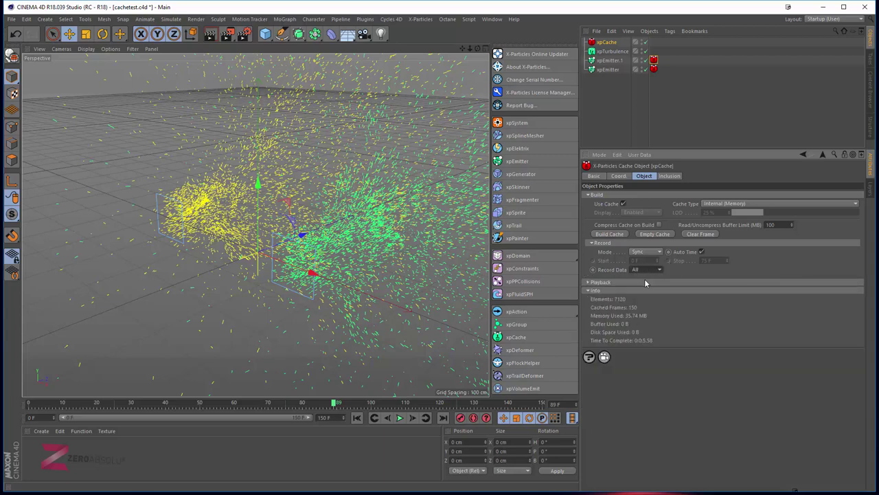
click(613, 234)
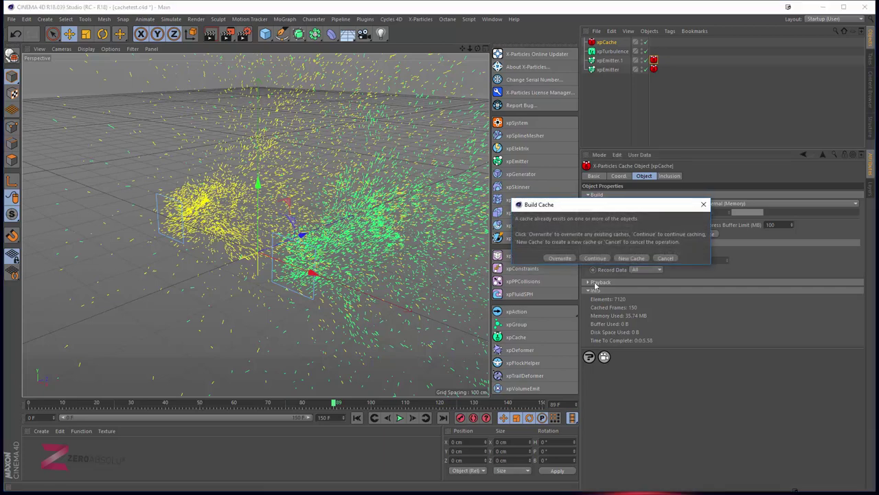
click(561, 259)
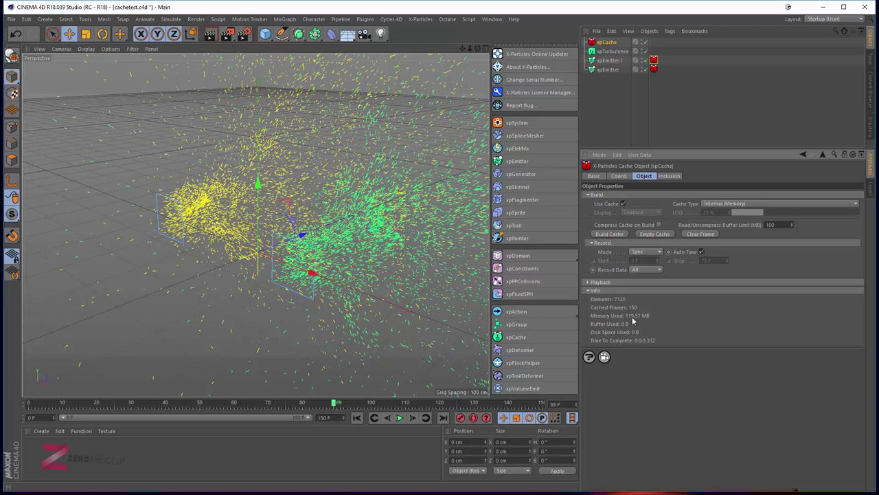
- Enable cache compression and rebuild with overwrite, giving 110.63 MB memory and 59.98 MB buffer
click(659, 225)
click(610, 235)
click(550, 263)
mouse_move(334, 404)
mouse_down()
mouse_move(162, 404)
mouse_move(265, 404)
mouse_up()
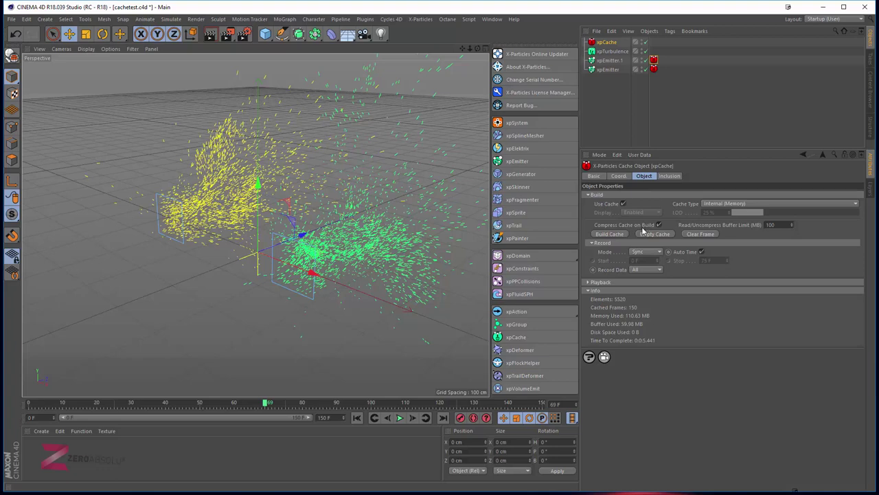
- Set Record Data to Custom with Color and Display ticked, and rebuild the cache, overwriting the old one
click(638, 269)
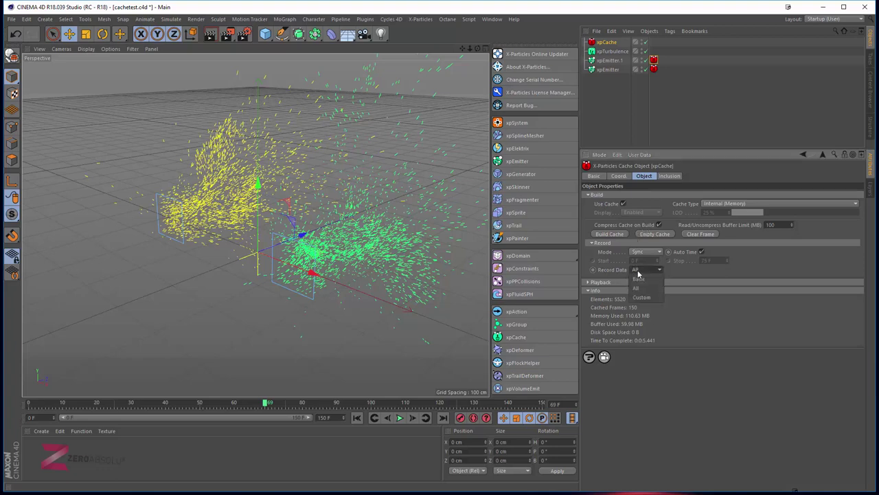
click(643, 297)
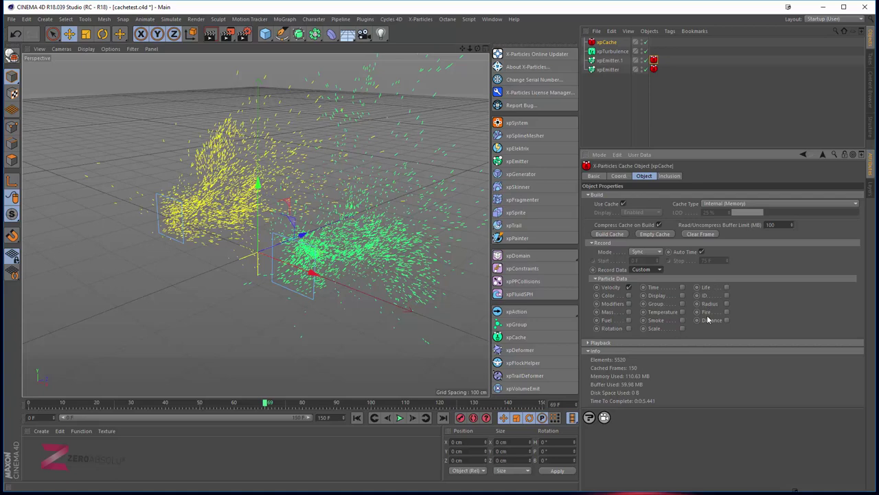
click(628, 296)
click(682, 295)
click(618, 234)
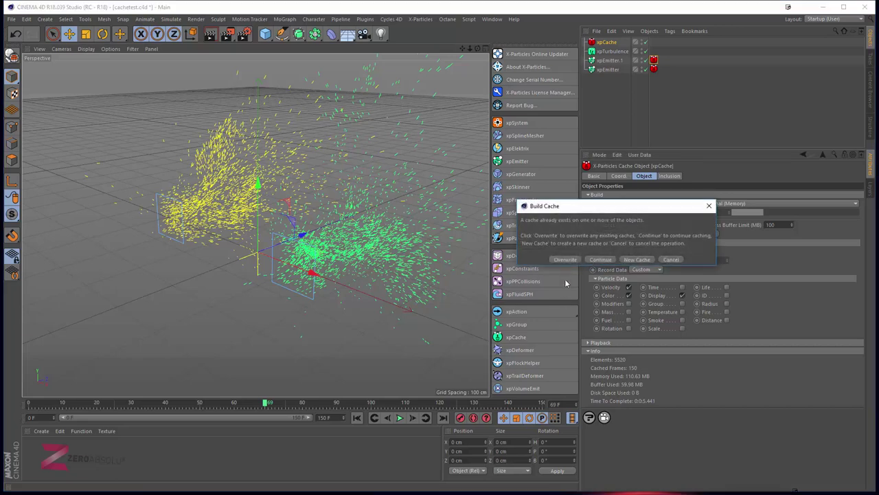
click(565, 260)
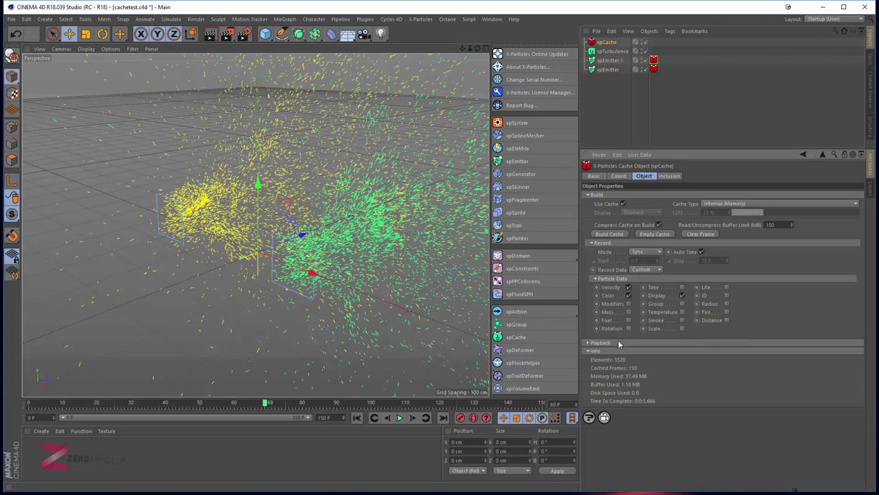
- Bring up the Playback settings and replay the cached particles from frame 0 to 18
click(618, 343)
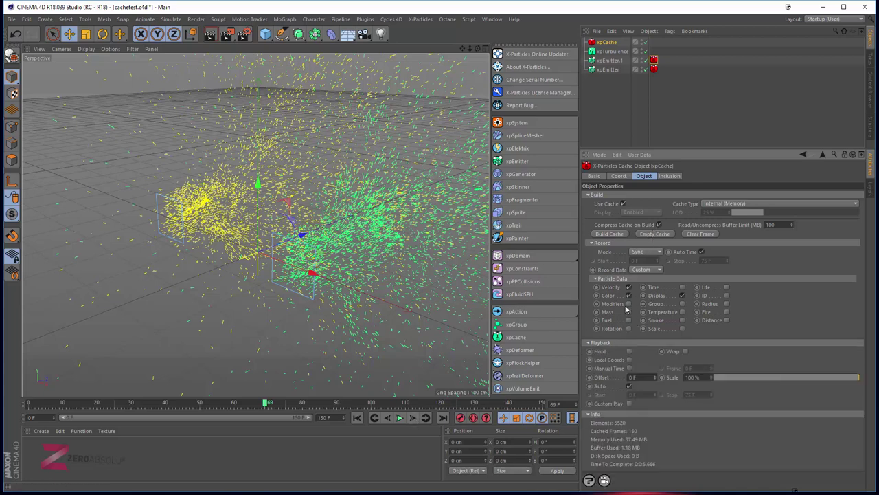
click(623, 195)
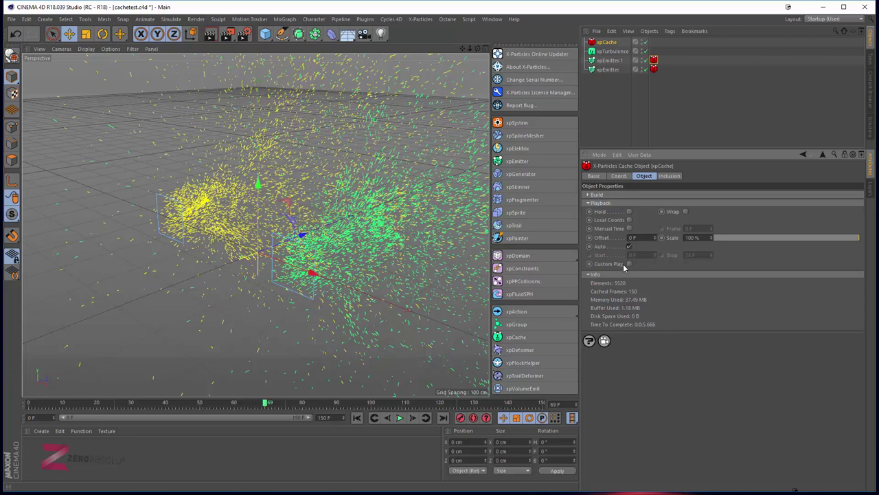
click(40, 405)
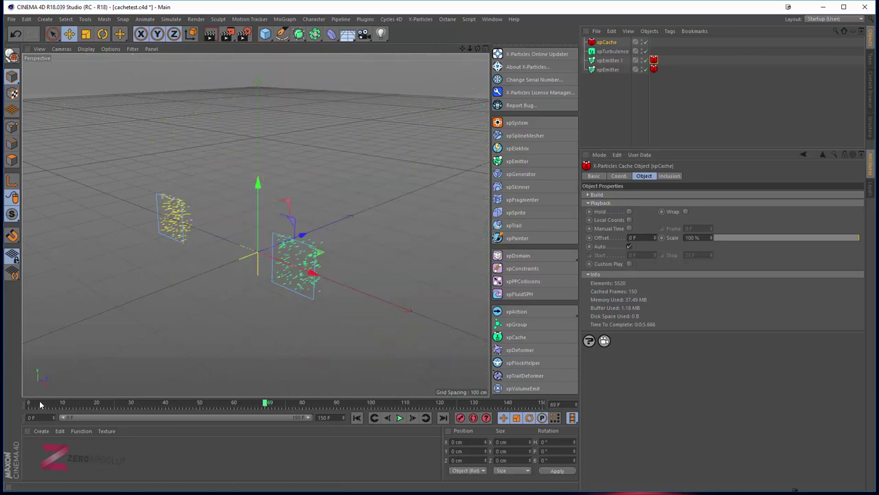
mouse_move(40, 406)
mouse_down()
mouse_move(28, 405)
mouse_move(89, 403)
mouse_up()
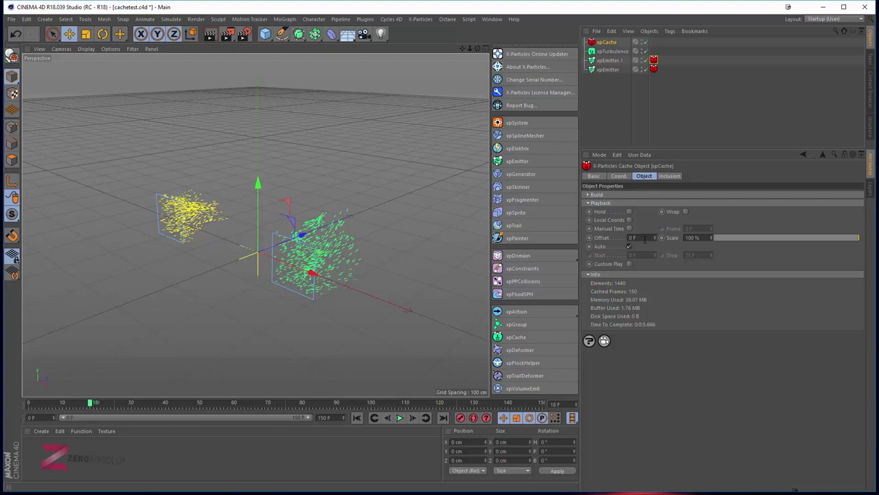
- Try playback Offsets of 100 and -100 frames, scrubbing the timeline to compare
click(644, 237)
text(10)
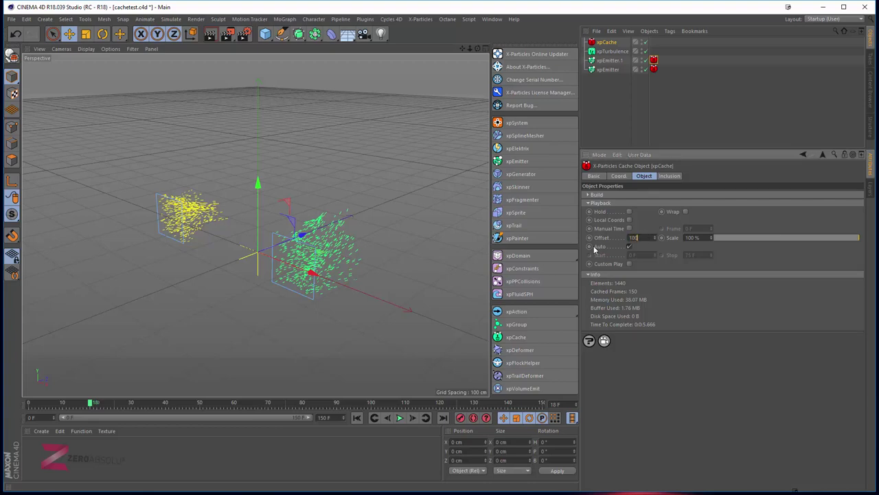
key(Return)
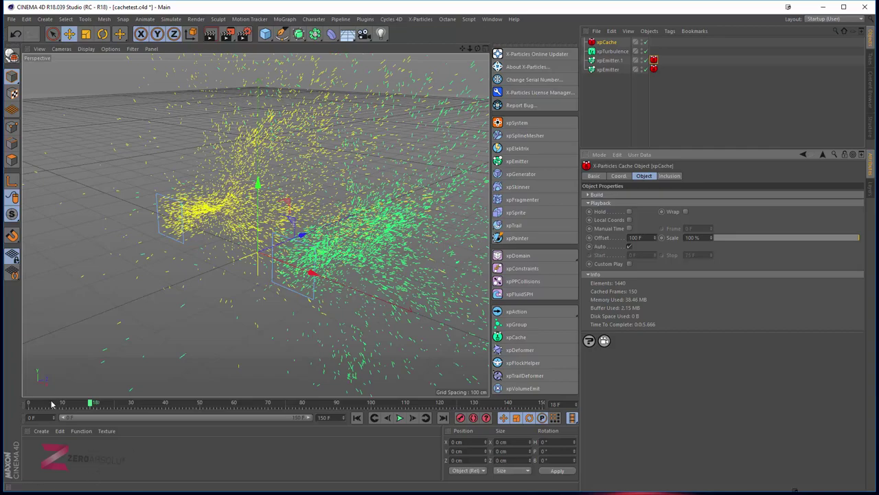
mouse_move(27, 405)
mouse_down()
mouse_move(113, 407)
mouse_move(83, 407)
mouse_move(100, 407)
mouse_up()
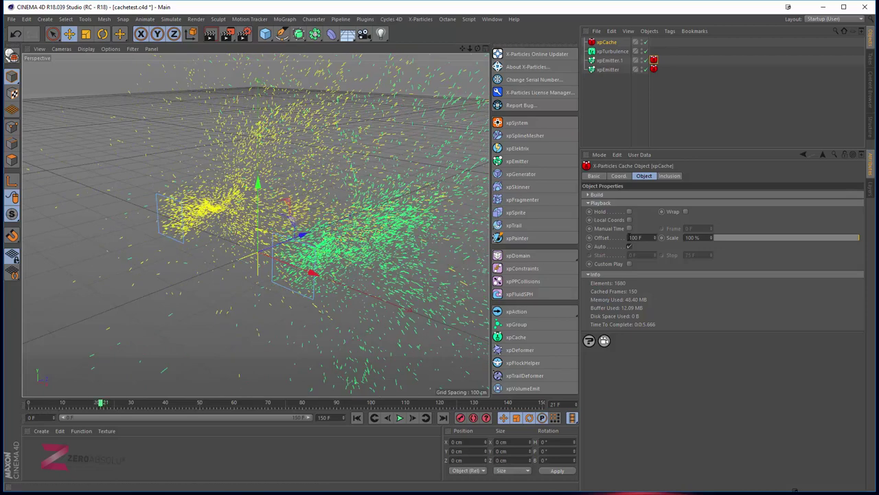
text(-100)
key(Return)
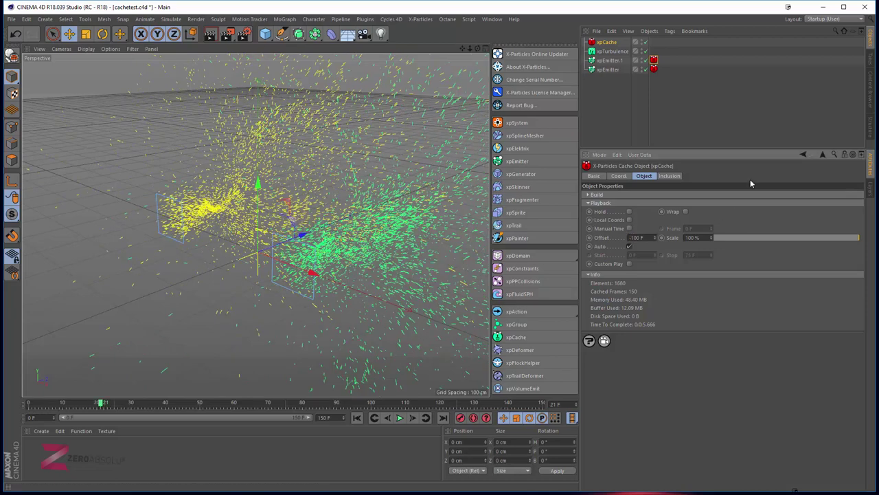
mouse_move(101, 404)
mouse_down()
mouse_move(29, 404)
mouse_move(320, 402)
mouse_move(29, 404)
mouse_up()
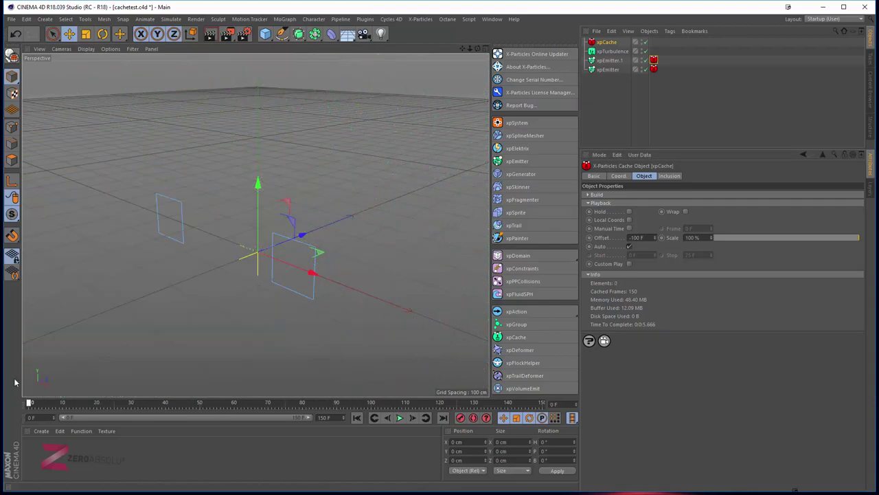
- Try a 10-frame Offset, scrub to check when particles appear, then reset Offset to 0
text(0)
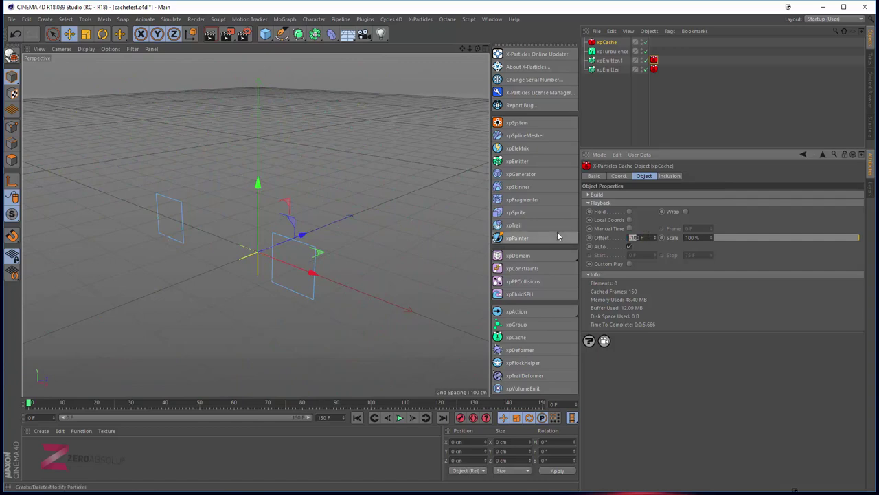
key(Return)
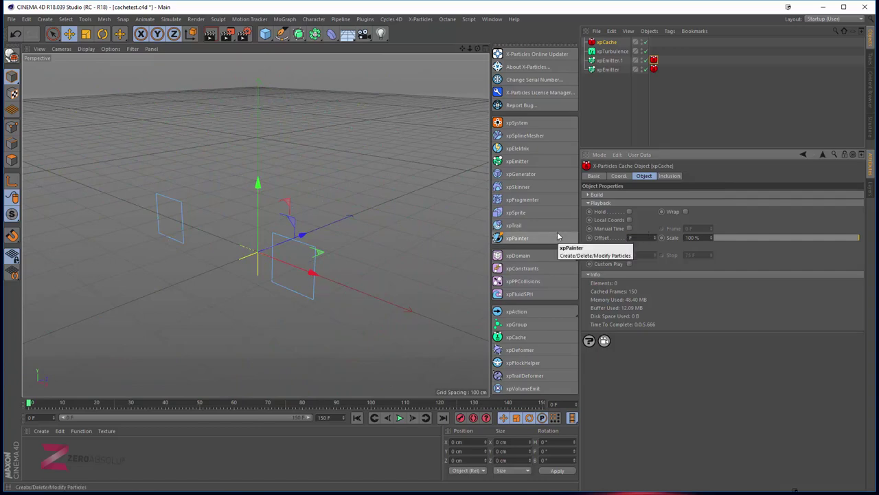
text(50)
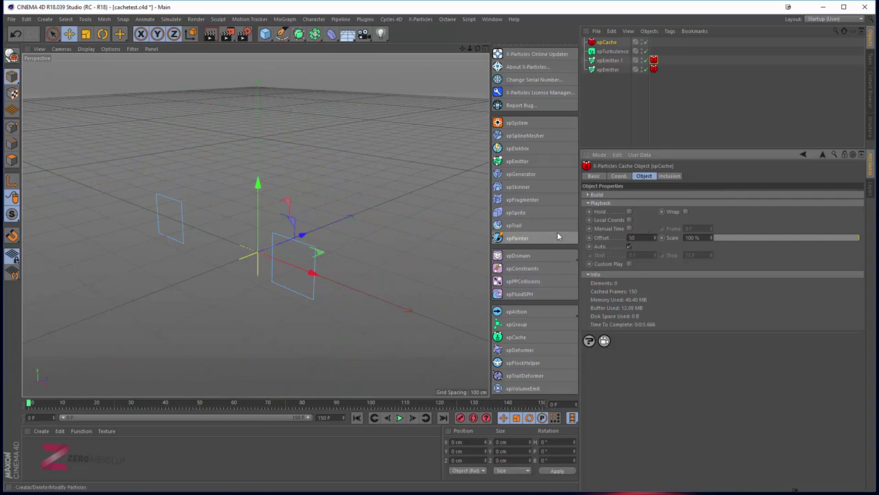
key(BackSpace)
text(10 F)
key(Return)
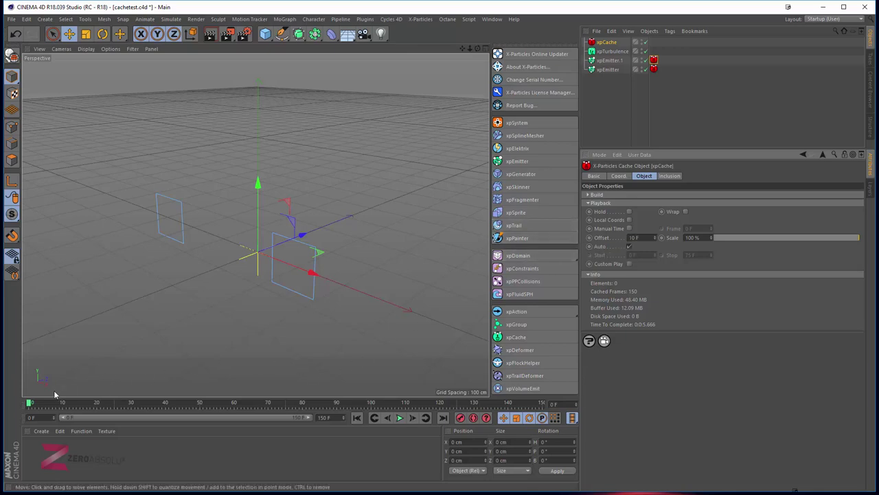
mouse_move(33, 403)
mouse_down()
mouse_move(173, 403)
mouse_move(9, 397)
mouse_move(69, 402)
mouse_move(24, 399)
mouse_up()
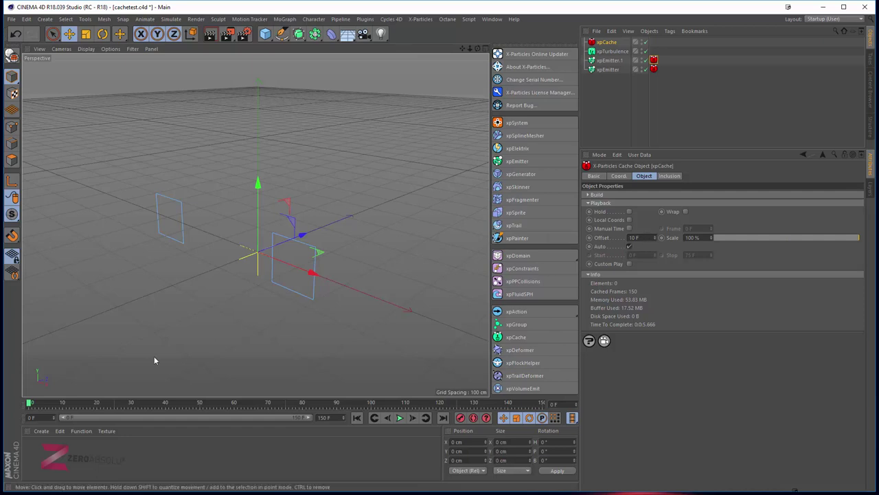
drag(29, 405, 32, 403)
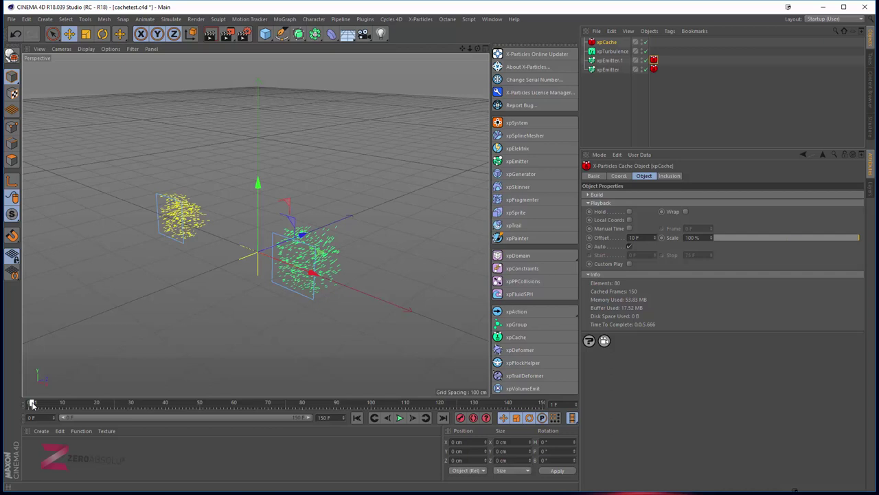
drag(32, 404, 29, 404)
double_click(635, 237)
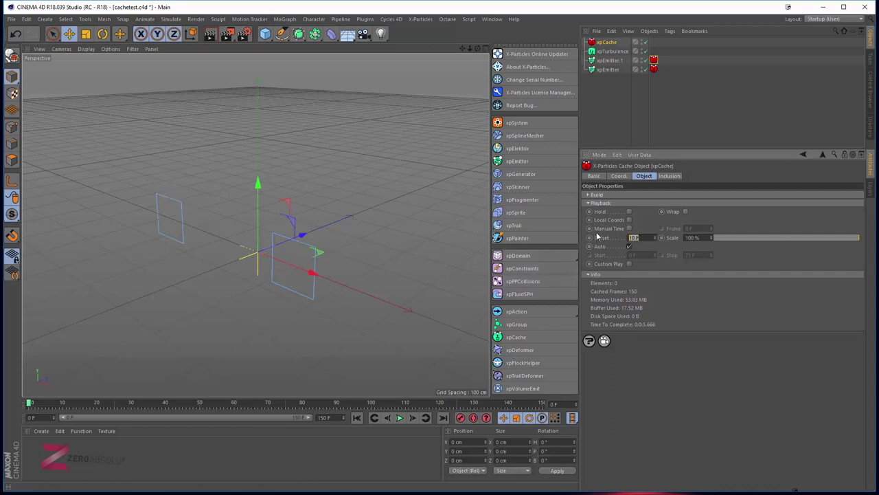
text(0)
key(Return)
- Enable Manual Time and scrub the timeline to preview the cached particles
click(630, 229)
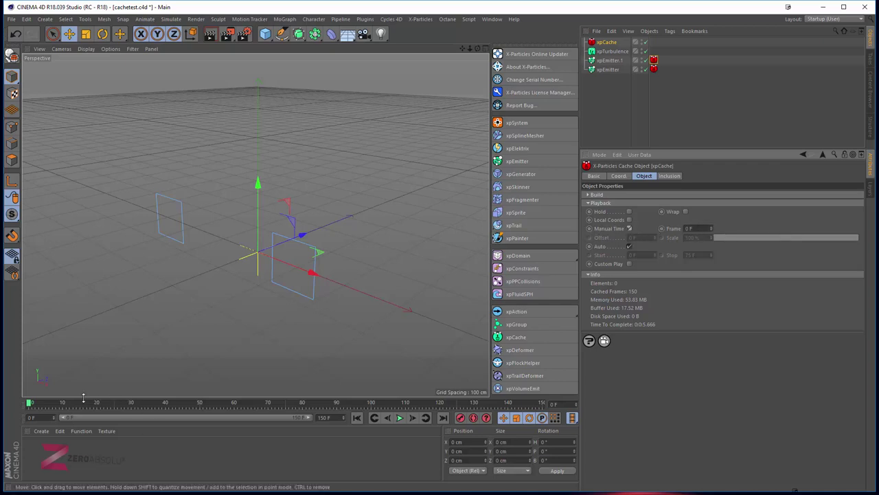
mouse_move(76, 402)
mouse_down()
mouse_move(222, 400)
mouse_move(42, 401)
mouse_move(108, 410)
mouse_move(48, 403)
mouse_up()
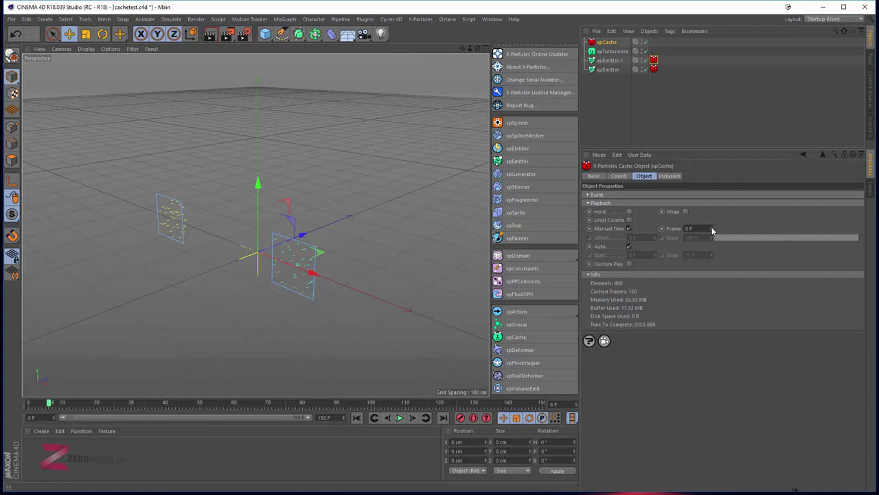
mouse_move(712, 231)
mouse_down()
mouse_move(712, 206)
mouse_move(712, 230)
mouse_up()
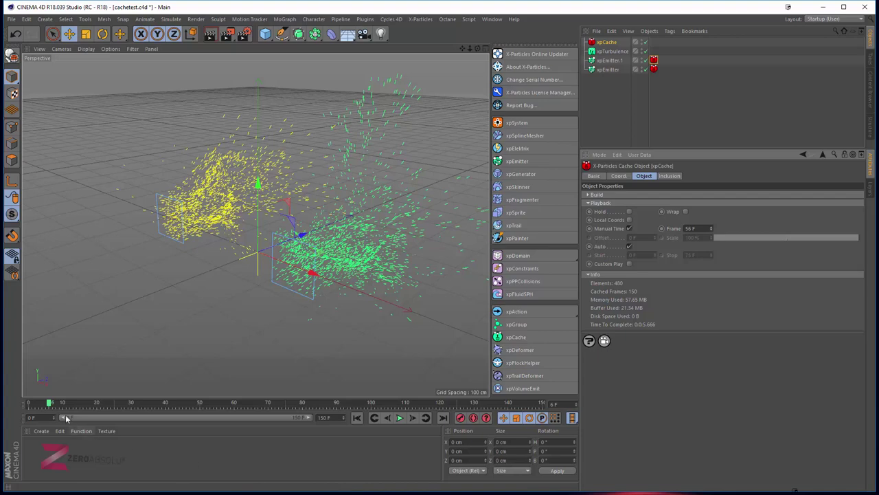
mouse_move(61, 405)
mouse_down()
mouse_move(284, 405)
mouse_move(53, 405)
mouse_move(219, 414)
mouse_move(26, 409)
mouse_up()
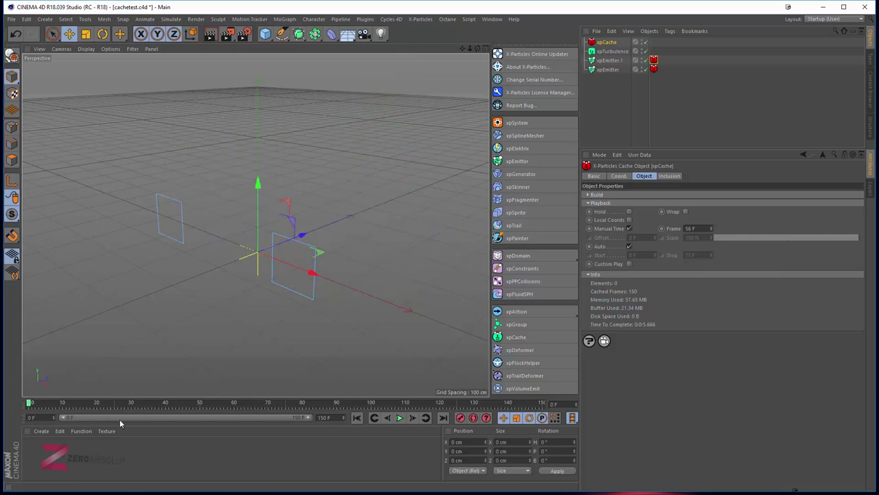
- Keyframe Frame at 0 F on frame 0 and 150 F on frame 50, then scrub
click(669, 230)
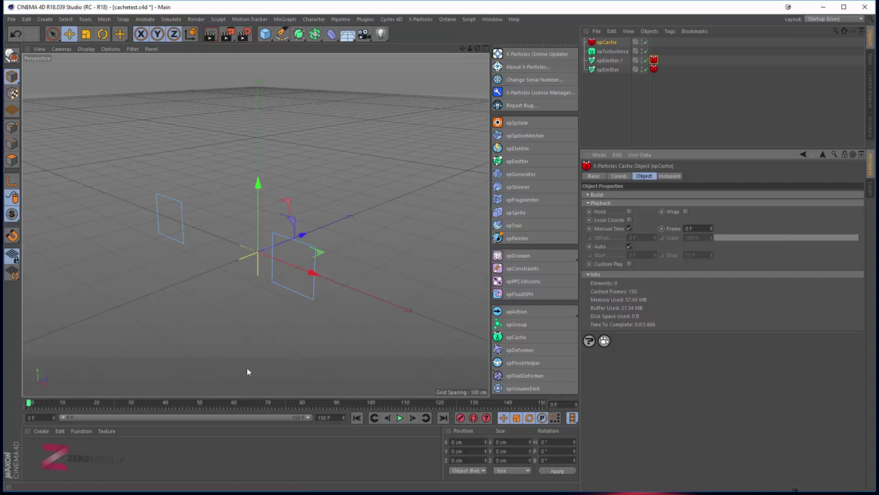
click(662, 229)
double_click(700, 227)
click(200, 403)
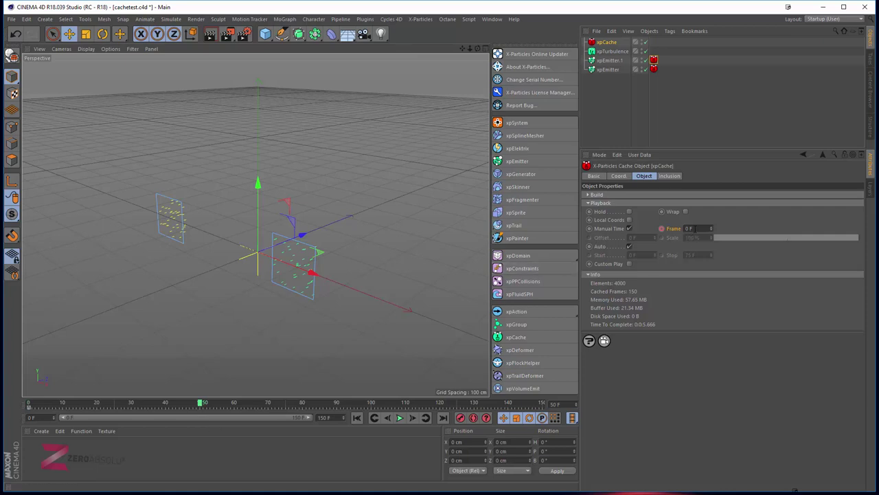
double_click(690, 228)
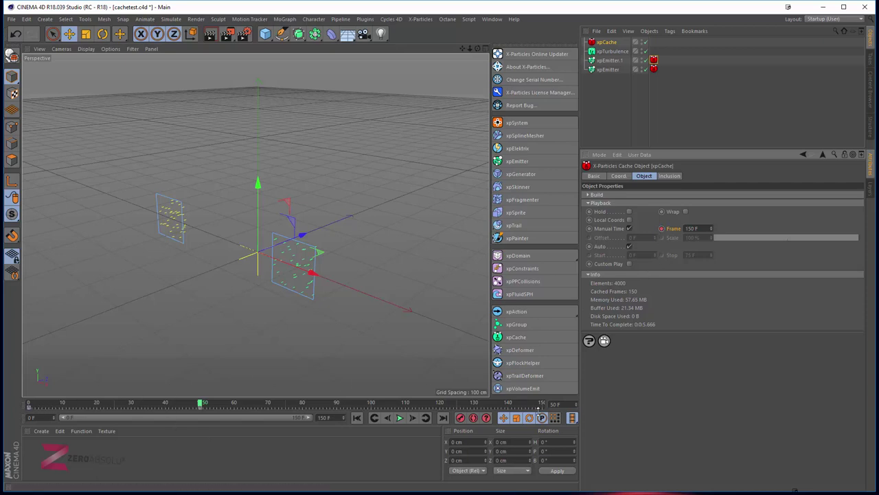
mouse_move(29, 406)
mouse_down()
mouse_move(406, 403)
mouse_move(137, 407)
mouse_move(187, 411)
mouse_move(190, 403)
mouse_move(138, 403)
mouse_move(198, 404)
mouse_move(90, 404)
mouse_move(334, 408)
mouse_move(205, 416)
mouse_move(337, 413)
mouse_move(252, 412)
mouse_move(311, 397)
mouse_move(242, 402)
mouse_up()
drag(310, 395, 187, 396)
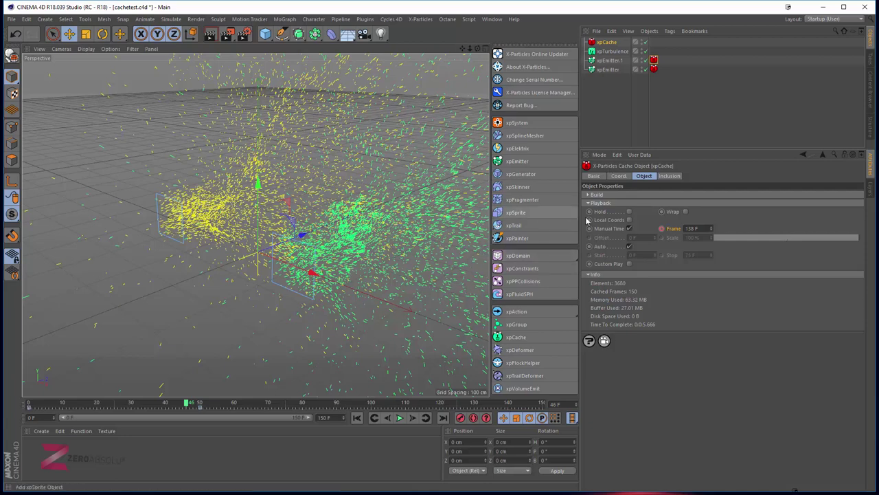
- Turn on Hold and scrub forward to see the particles held after the cache ends
click(629, 212)
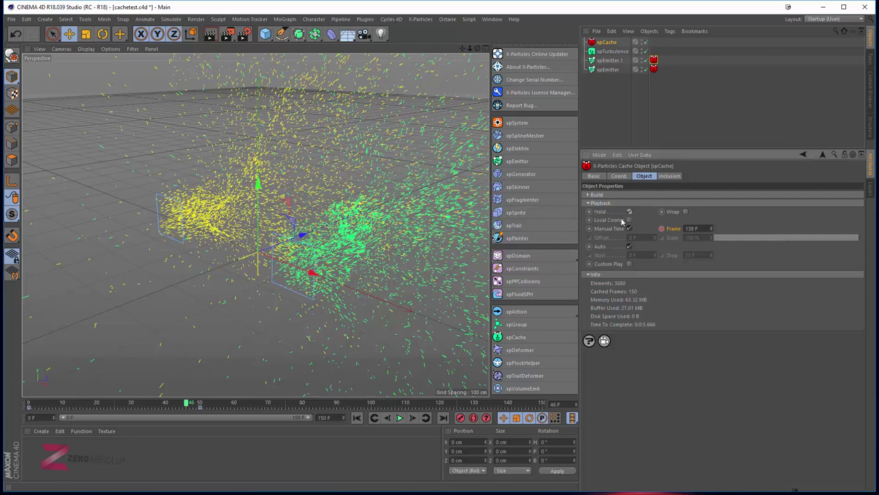
mouse_move(192, 403)
mouse_down()
mouse_move(241, 402)
mouse_move(54, 403)
mouse_move(489, 404)
mouse_move(247, 404)
mouse_move(362, 403)
mouse_up()
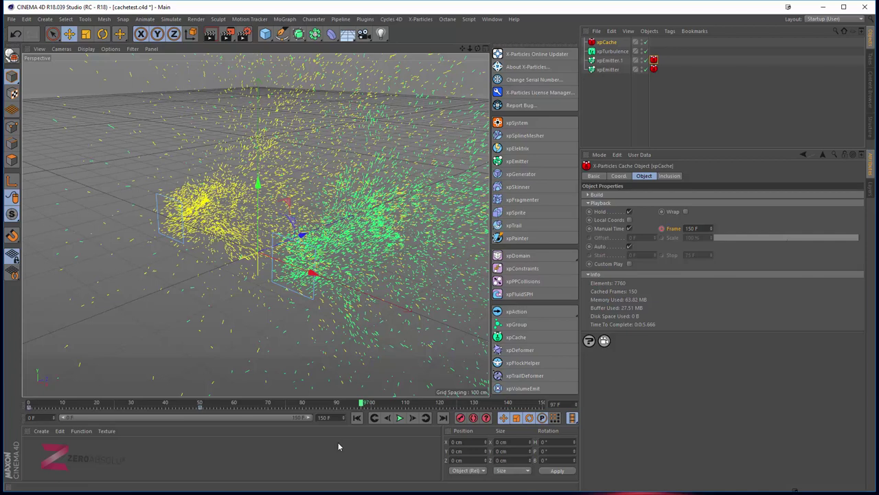
mouse_move(330, 404)
mouse_down()
mouse_move(255, 404)
mouse_move(315, 404)
mouse_up()
- Replace Hold with Wrap and scrub the timeline to watch the cache loop
click(629, 212)
click(685, 212)
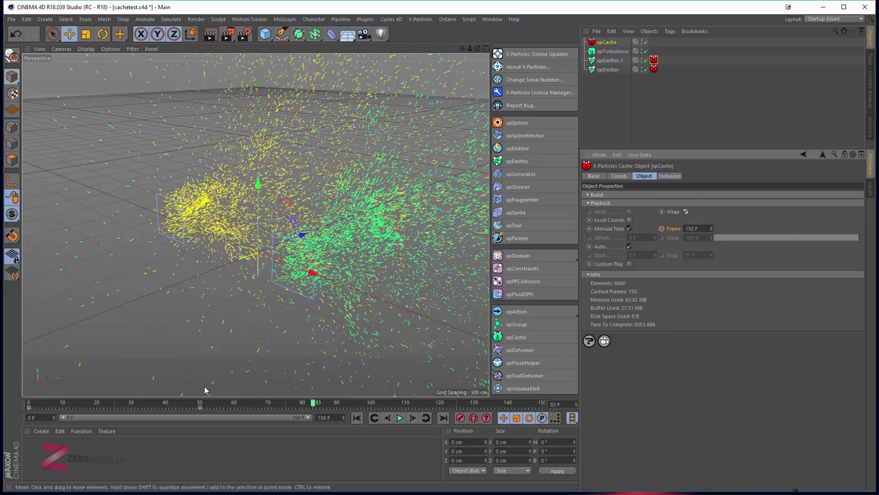
click(185, 404)
key(shift+f)
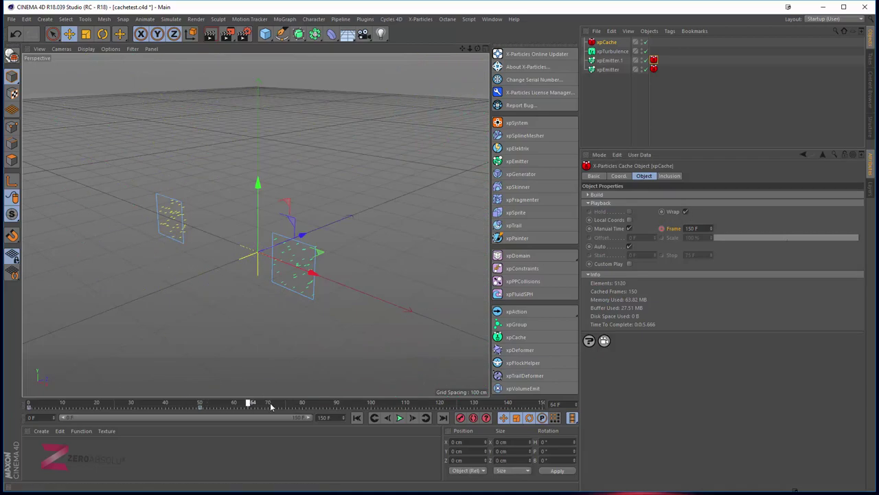
drag(181, 402, 362, 401)
click(111, 403)
drag(80, 402, 300, 402)
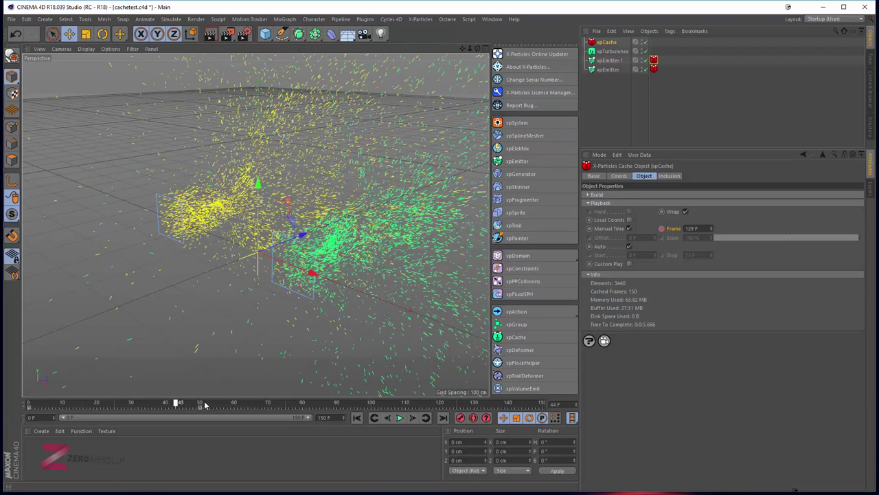
mouse_move(224, 408)
mouse_down()
mouse_move(169, 416)
mouse_move(305, 403)
mouse_move(31, 403)
mouse_move(395, 404)
mouse_move(78, 405)
mouse_move(231, 419)
mouse_move(323, 402)
mouse_move(19, 405)
mouse_up()
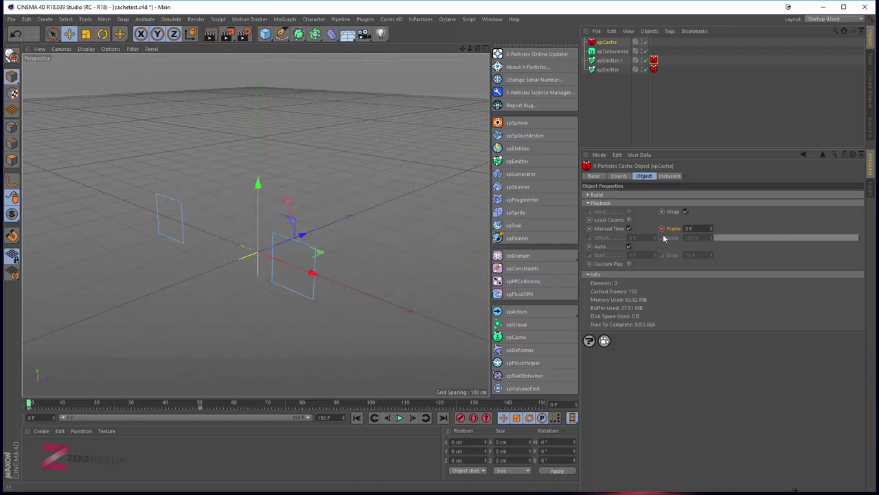
- Turn Wrap off, delete the Frame parameter's animation track, and scrub to check playback
click(686, 211)
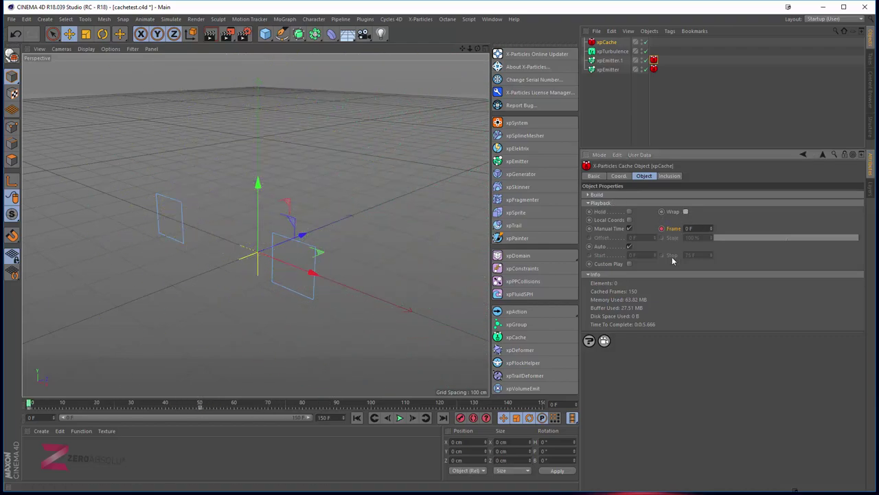
right_click(664, 233)
mouse_move(687, 235)
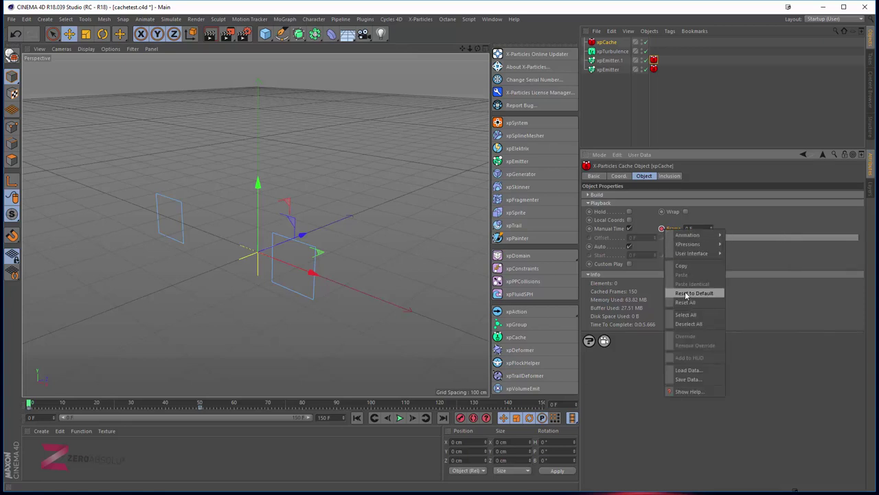
click(666, 228)
right_click(672, 232)
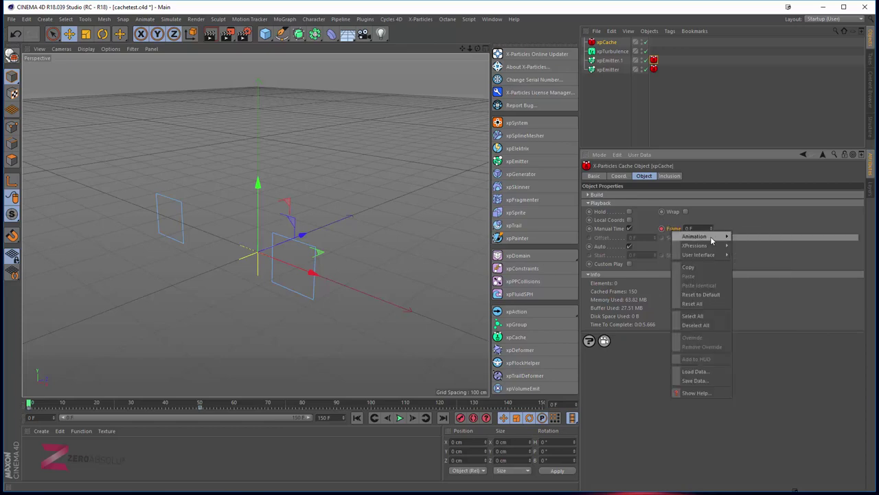
mouse_move(695, 236)
click(767, 304)
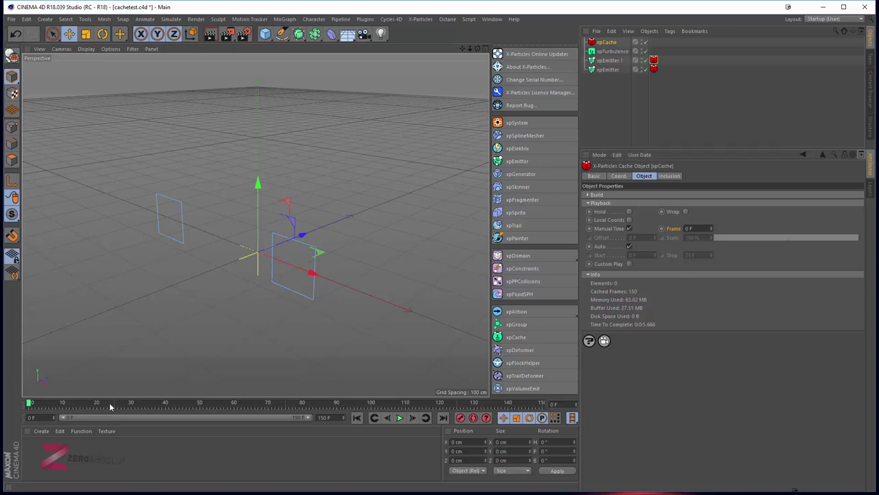
mouse_move(112, 406)
mouse_down()
mouse_move(463, 402)
mouse_move(10, 399)
mouse_up()
key(F8)
- Turn off Manual Time and move to frame 50 to see both emitters' cached particles
click(629, 228)
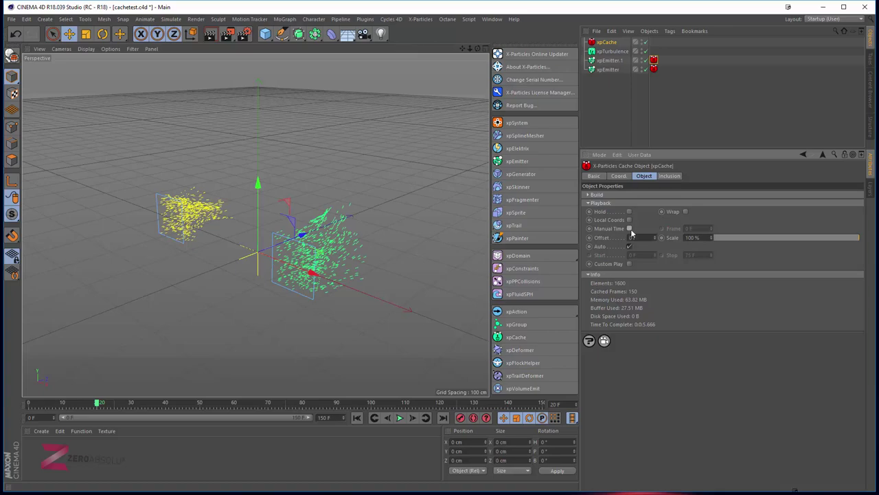
mouse_move(114, 404)
mouse_down()
mouse_move(167, 391)
mouse_move(131, 395)
mouse_up()
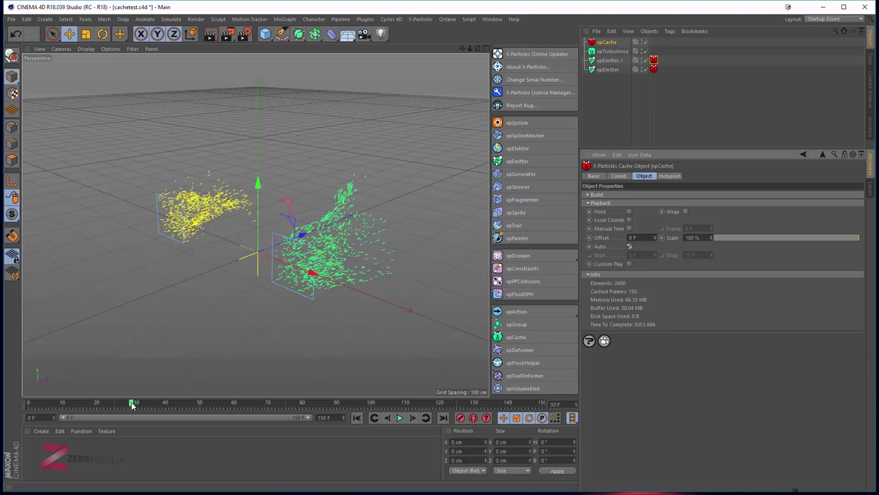
drag(132, 405, 200, 412)
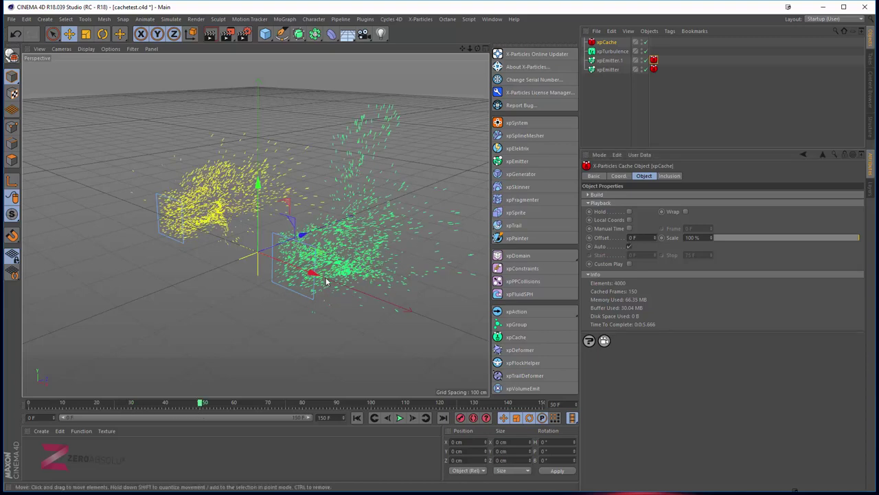
- Uncheck Auto, set the playback Start to 50 F, and scrub the timeline
click(629, 247)
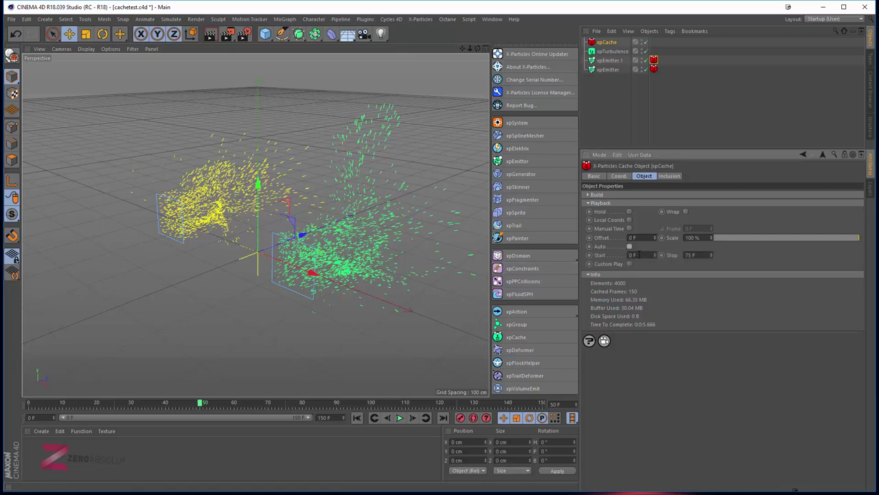
double_click(631, 255)
text(50)
key(Return)
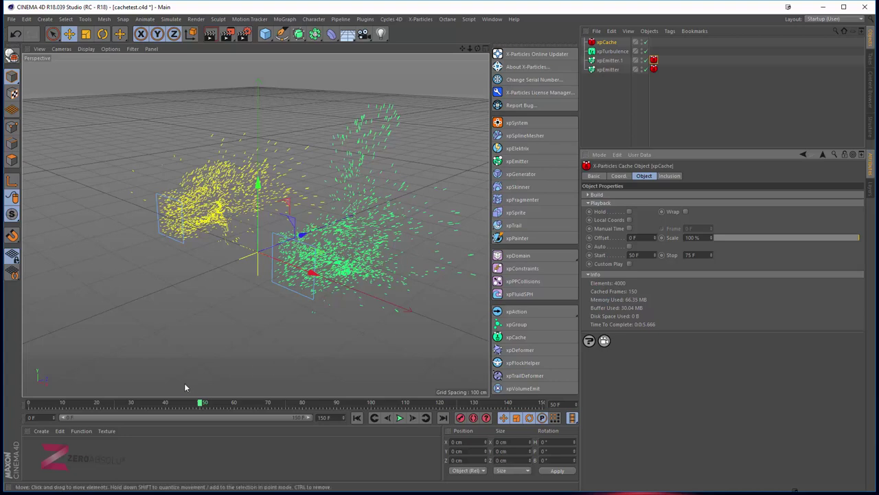
mouse_move(65, 405)
mouse_down()
mouse_move(18, 410)
mouse_move(268, 406)
mouse_move(28, 403)
mouse_move(203, 401)
mouse_up()
- Enable Hold, scrub to check playback, and step through the Start and Stop fields
click(629, 212)
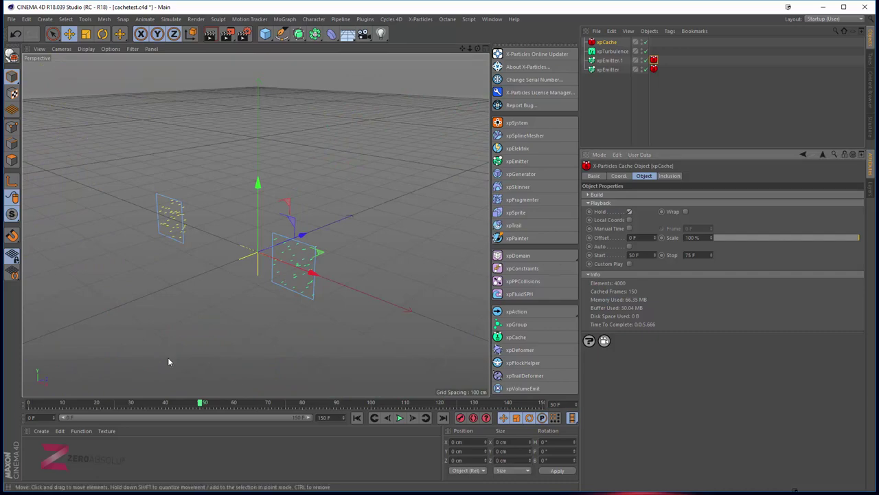
mouse_move(127, 400)
mouse_down()
mouse_move(28, 404)
mouse_move(189, 403)
mouse_move(28, 405)
mouse_move(167, 404)
mouse_move(174, 414)
mouse_move(183, 404)
mouse_move(276, 406)
mouse_move(108, 403)
mouse_move(13, 413)
mouse_up()
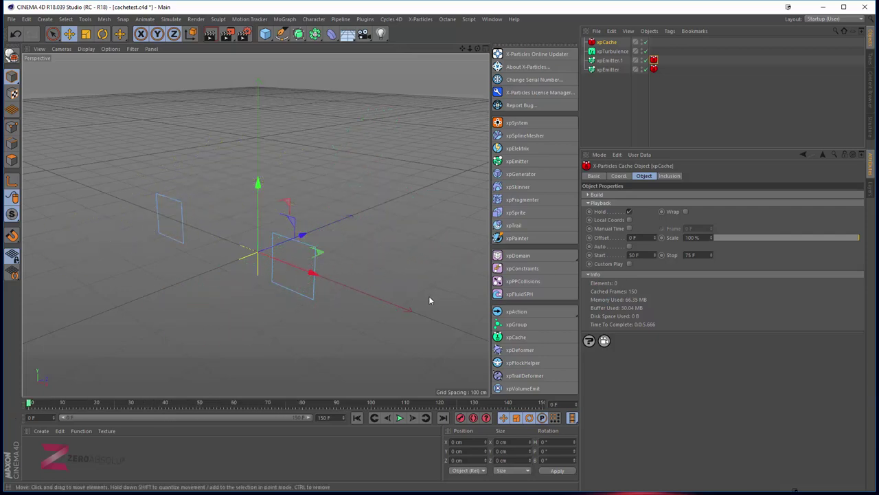
double_click(649, 252)
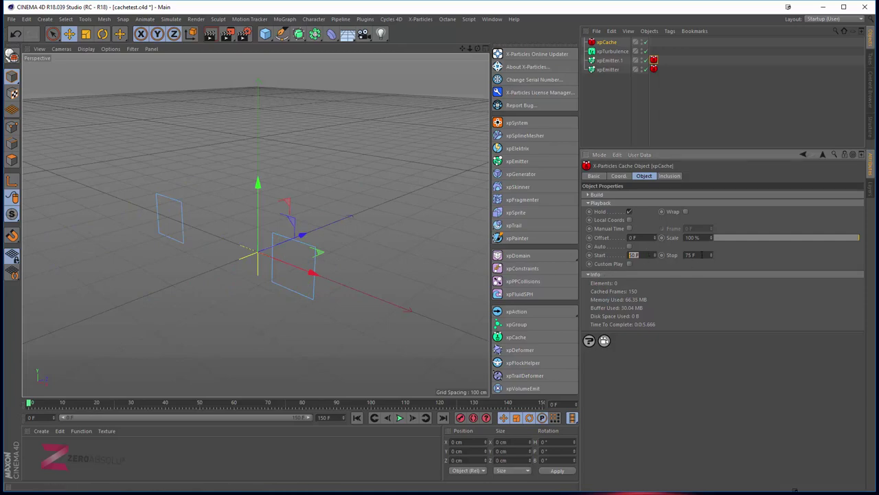
key(Tab)
- Re-enable Auto, switch Custom Play on, and expand the Build section
click(629, 247)
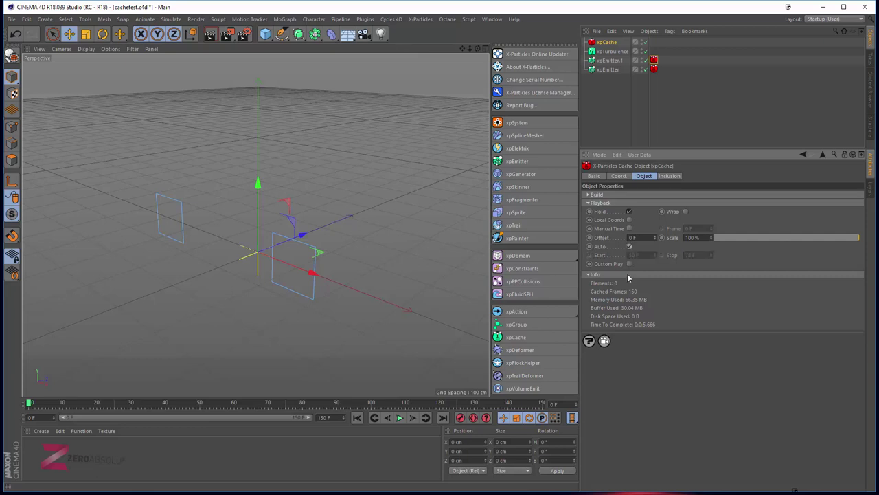
click(629, 263)
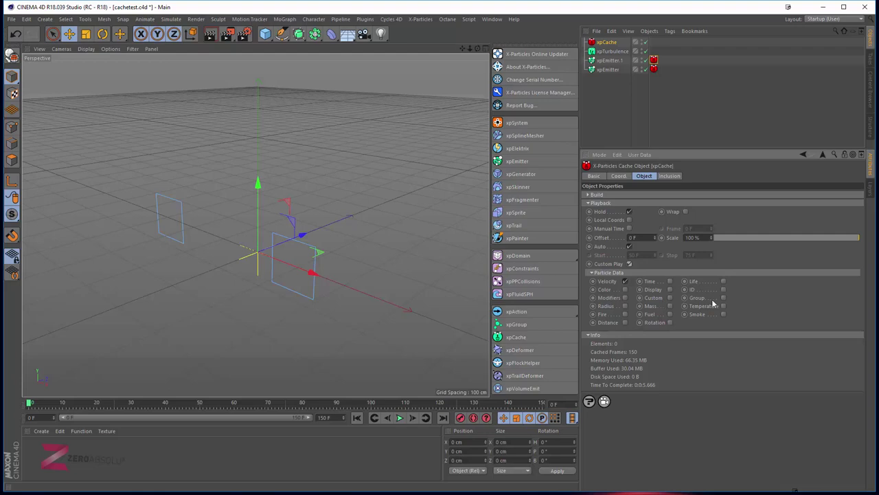
click(629, 269)
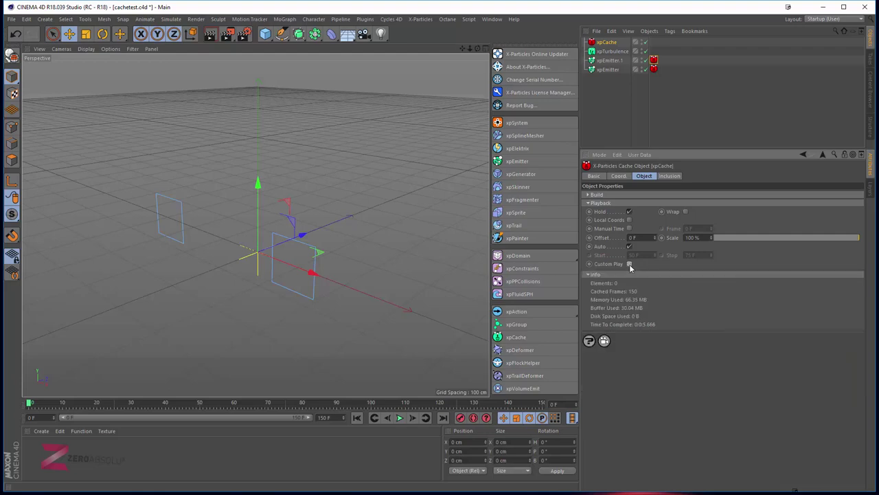
click(629, 264)
click(637, 193)
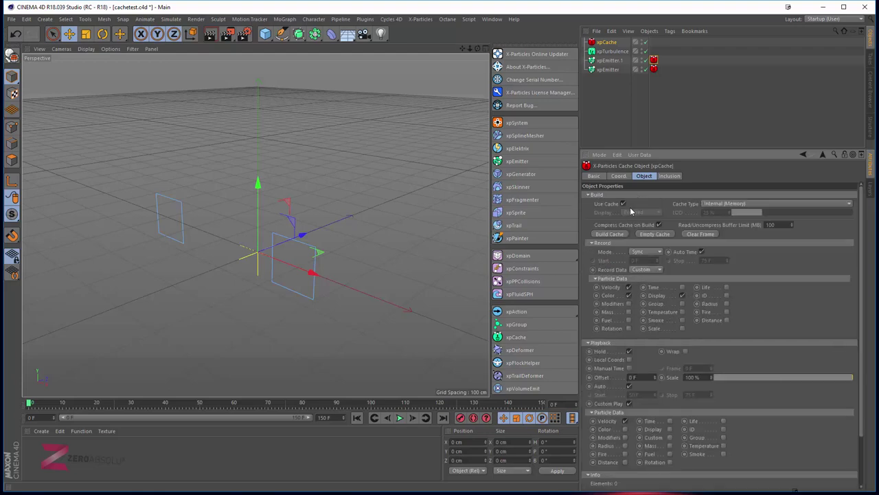
- Keep Record Data on Custom and add Display to the recorded particle data
click(641, 270)
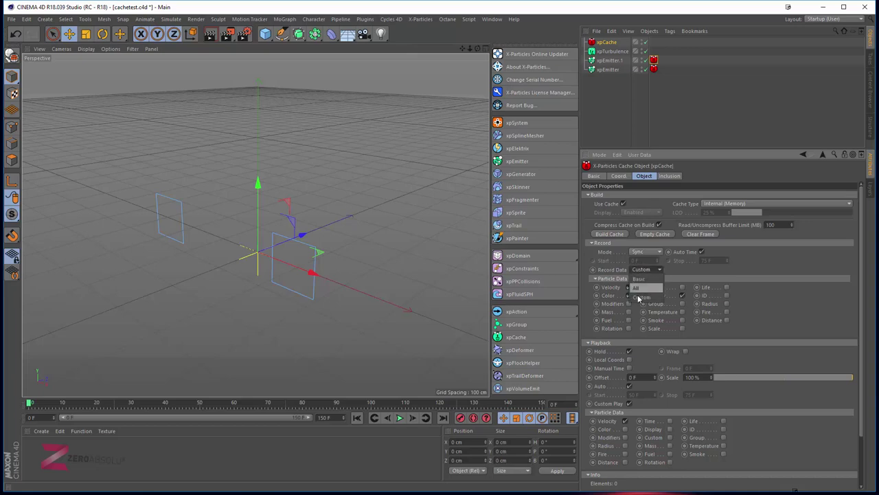
click(639, 297)
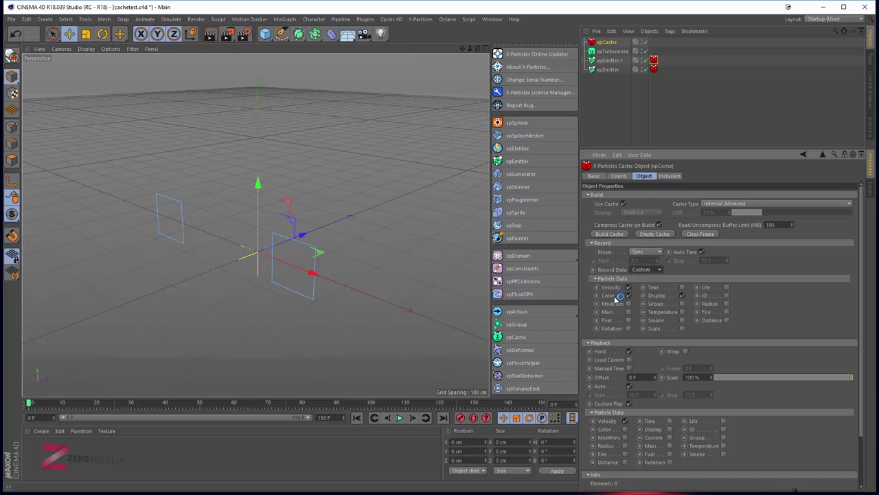
click(679, 298)
- Try Custom Play with Color and Display playback options, then turn Custom Play off
scroll(661, 307, down, 3)
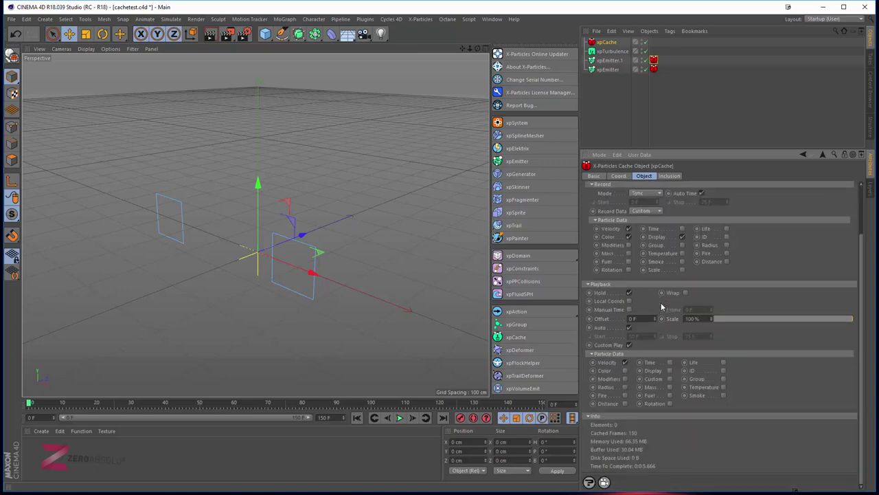
click(629, 345)
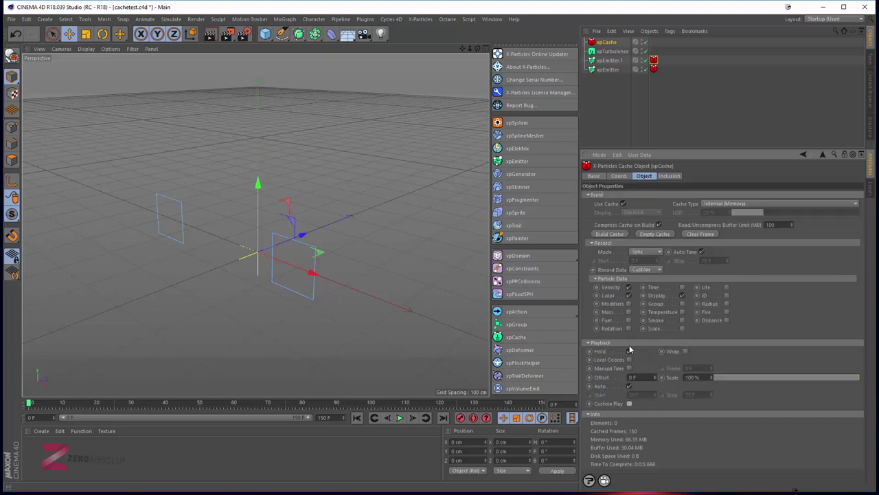
click(629, 403)
scroll(641, 306, down, 3)
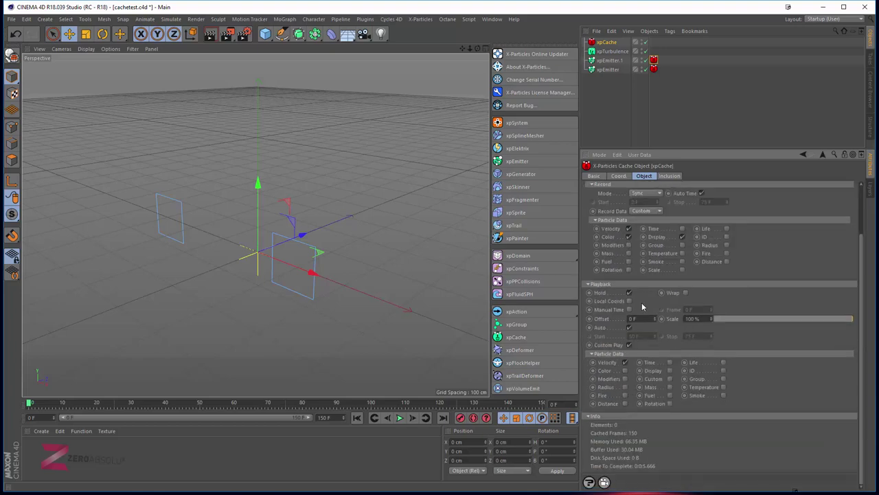
click(625, 371)
click(625, 371)
click(669, 371)
click(629, 344)
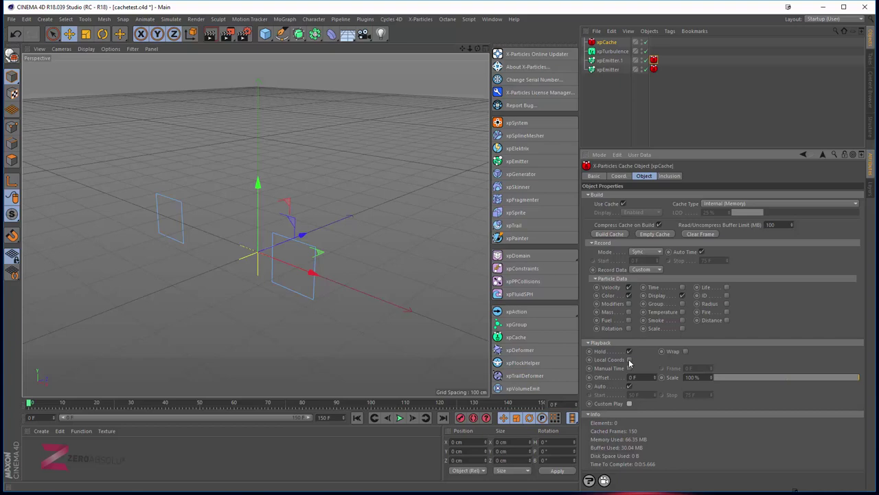
- Scrub the timeline forward to frame 37 to preview the cached yellow and green particles
drag(48, 404, 154, 405)
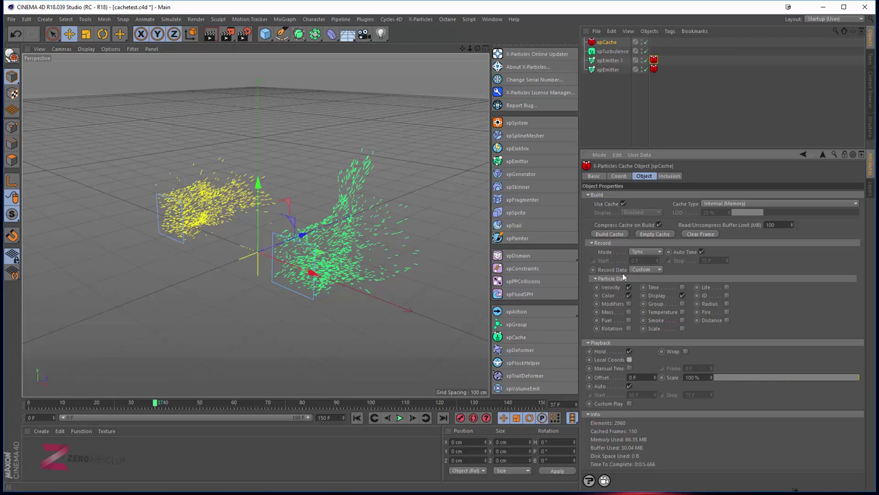
- Collapse the Playback section and change xpCache's Record Data from custom to All
click(621, 341)
click(639, 269)
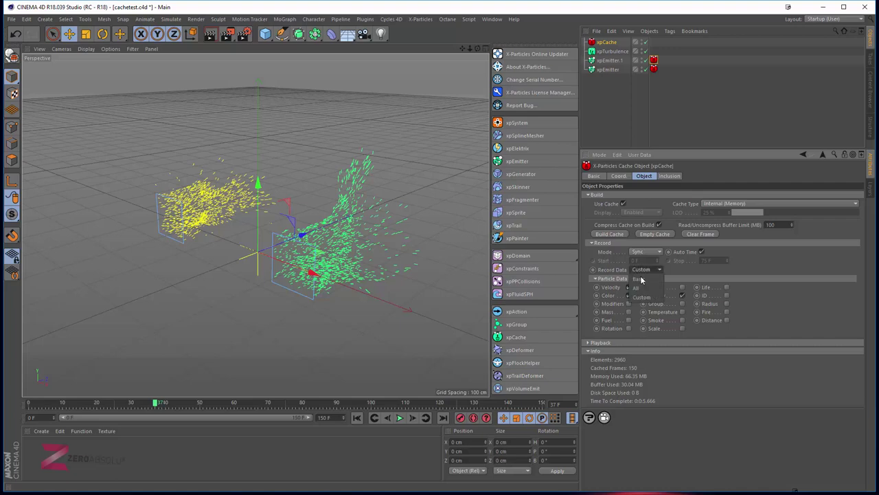
click(642, 288)
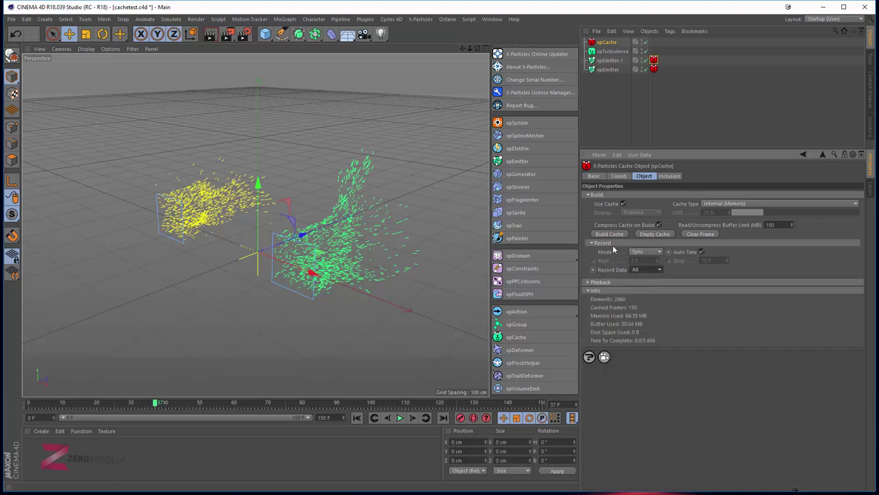
click(745, 204)
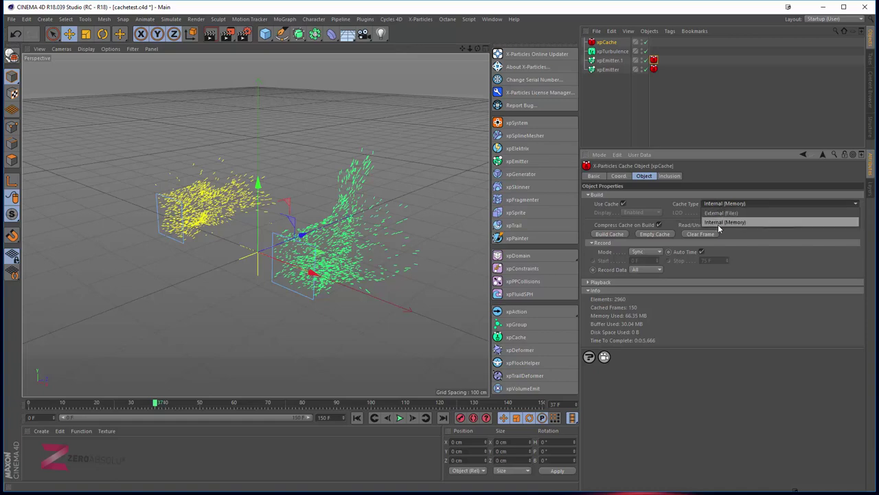
- Switch the xpCache Cache Type to External (Files) and view the Particle Format choices
click(719, 215)
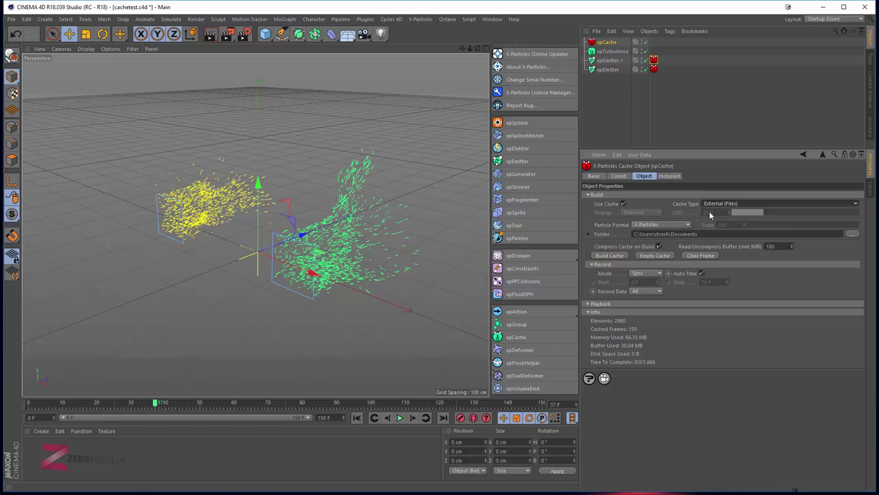
click(651, 225)
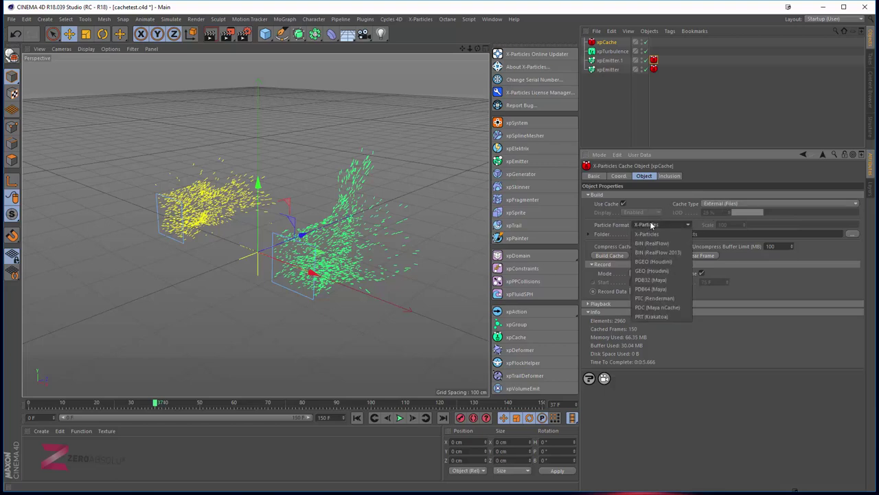
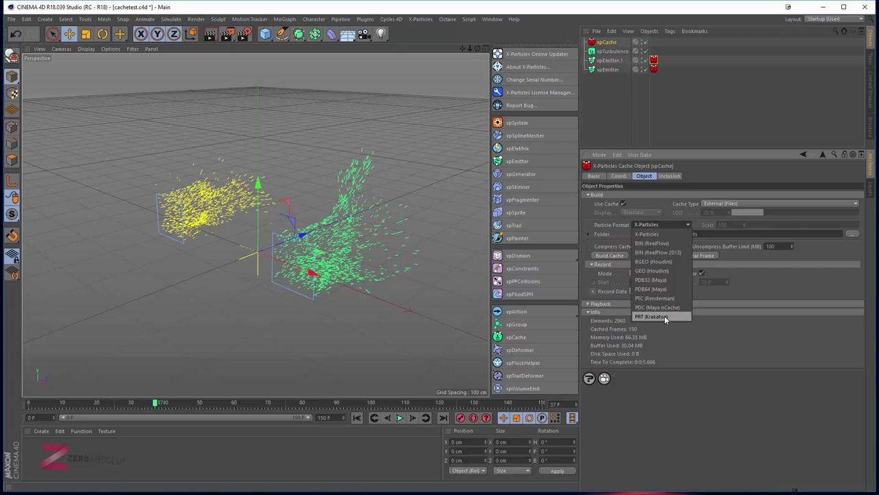
- Keep X-Particles as the cache format and confirm the cache folder is T:\cachetest
click(653, 235)
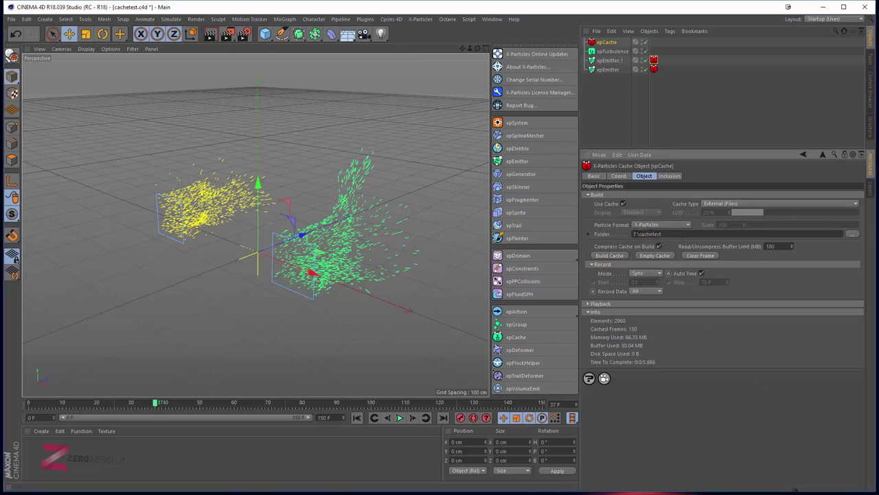
drag(634, 234, 673, 233)
click(588, 234)
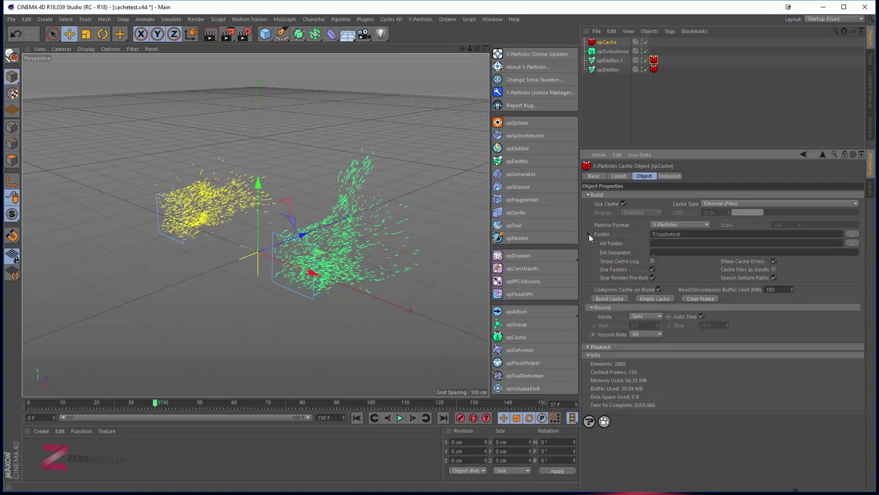
click(588, 234)
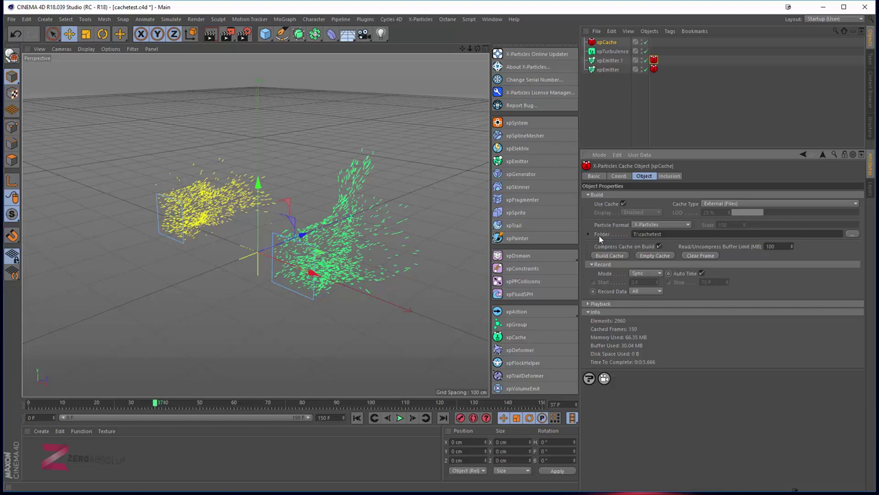
- Expand the cache folder options and start a cache build on xpCache
click(588, 234)
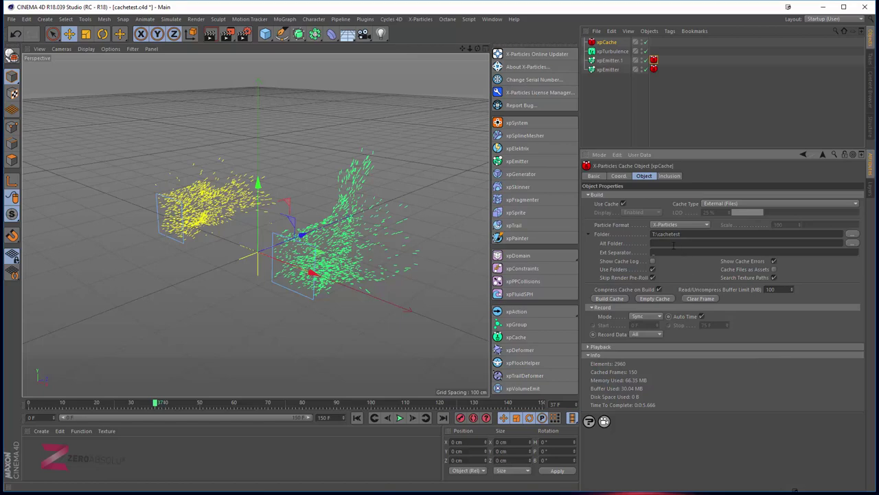
click(616, 296)
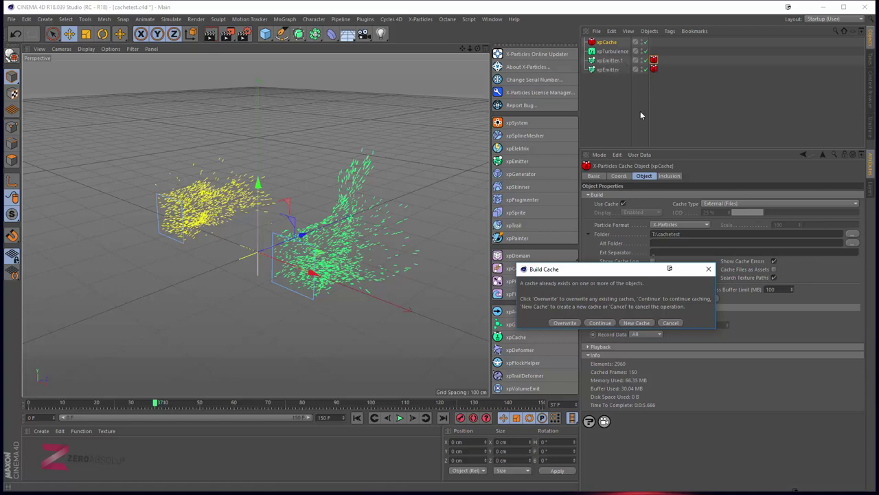
- Overwrite the existing cache and add an X-Particles cache tag to xpEmitter.1
click(639, 324)
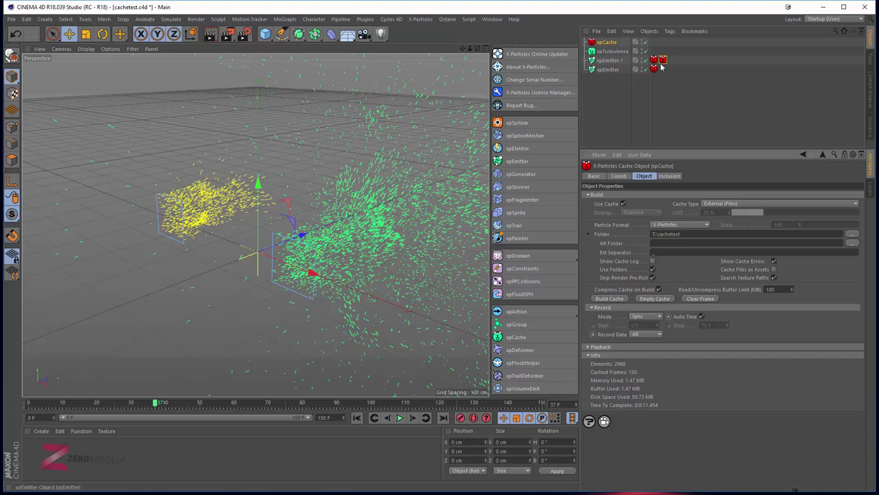
click(607, 60)
drag(656, 62, 662, 59)
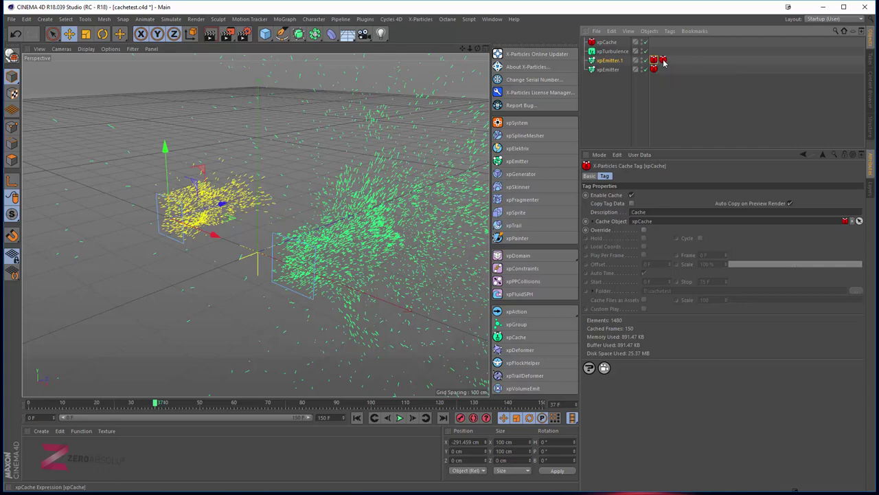
- Inspect the emitters' cache tags and switch off the green xpEmitter
click(654, 60)
click(667, 70)
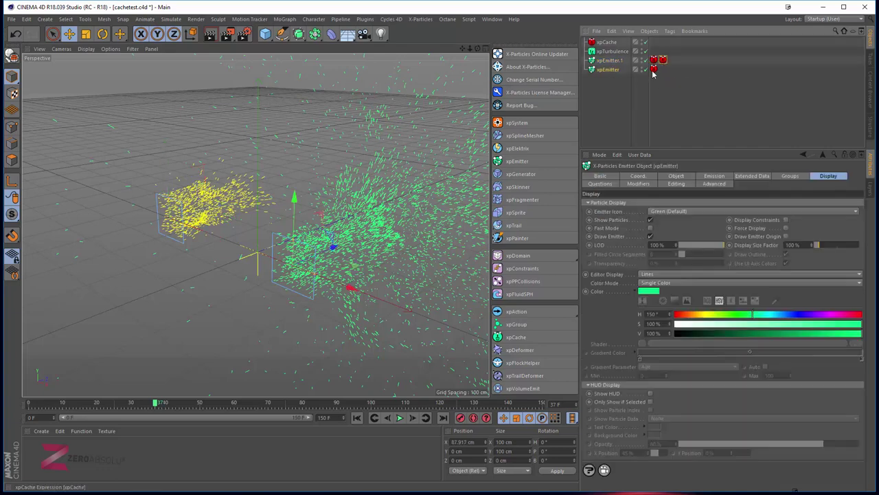
click(654, 69)
click(654, 69)
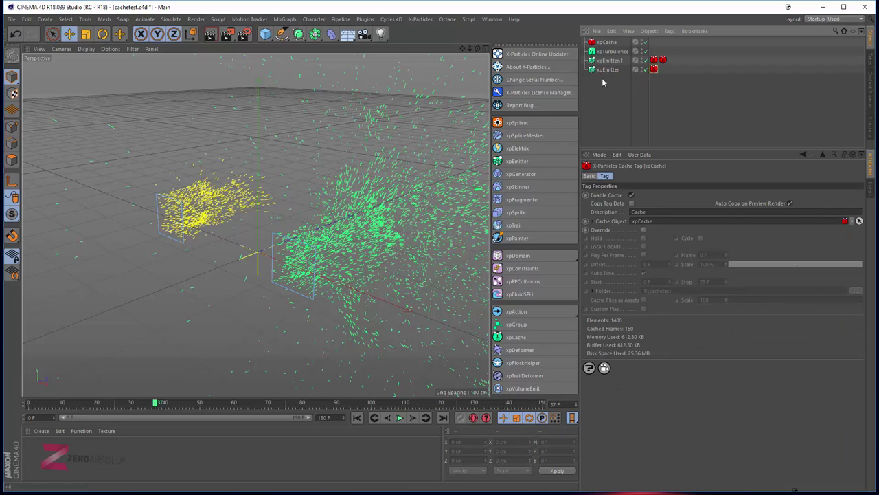
click(645, 71)
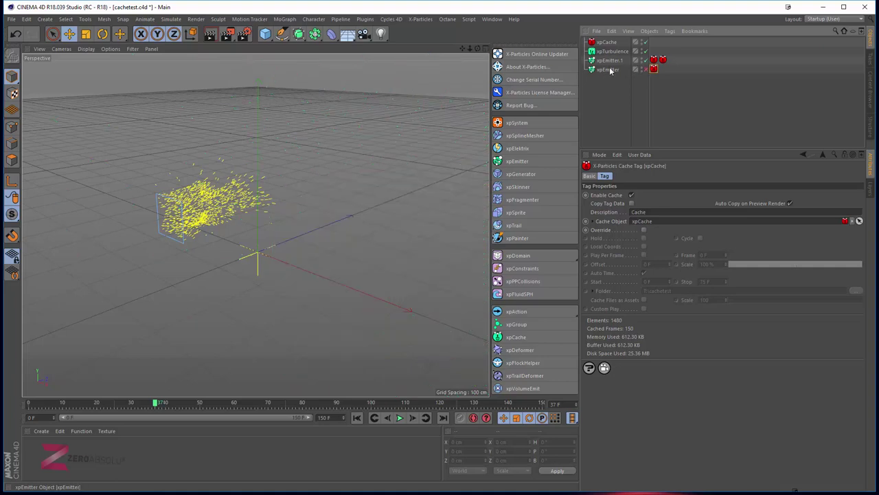
- Enable caching on xpEmitter.1's cache tag and scrub the timeline to check yellow particle playback
click(614, 60)
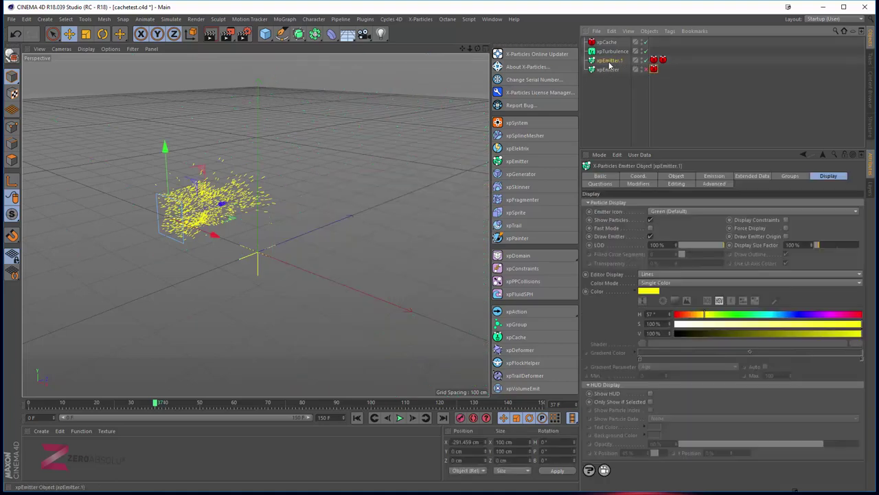
click(654, 60)
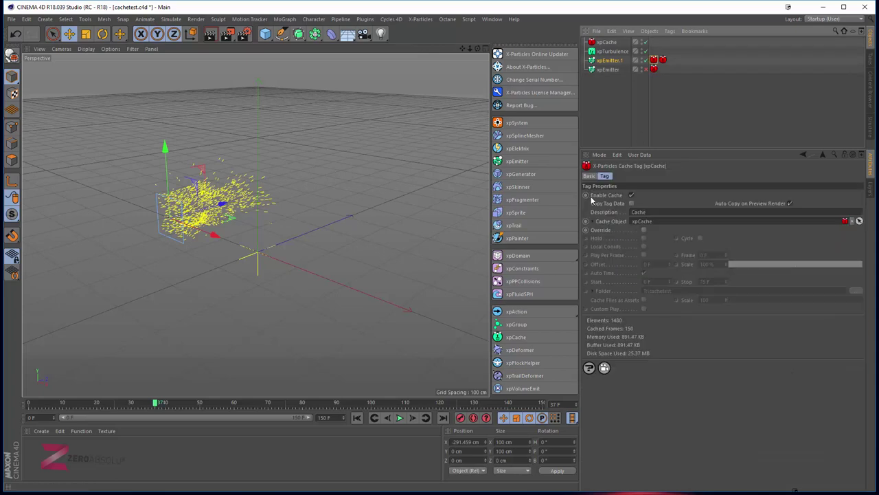
click(632, 196)
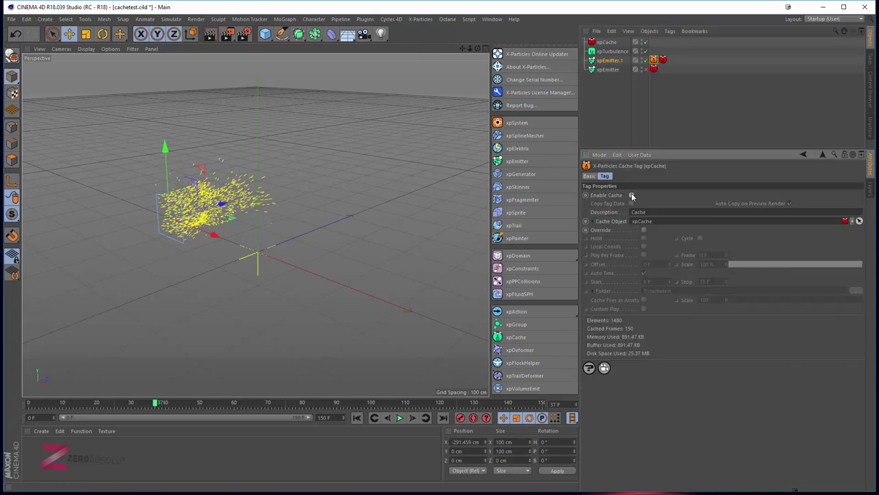
click(664, 60)
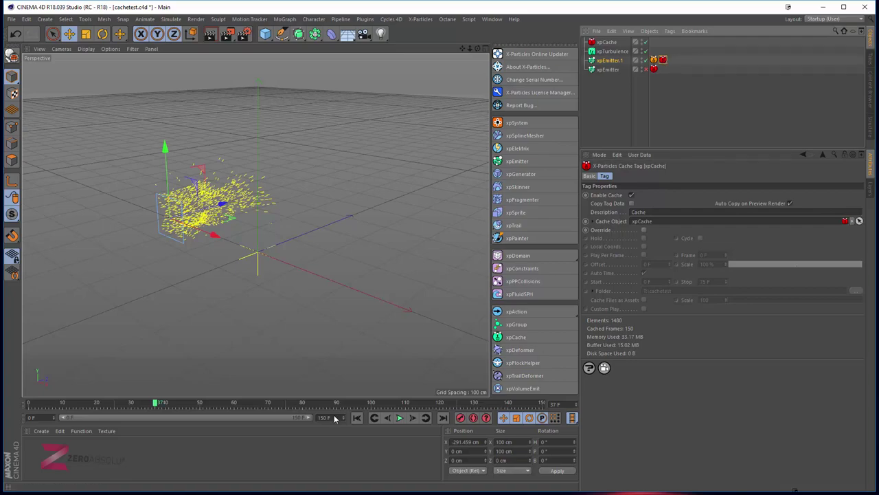
mouse_move(146, 410)
mouse_down()
mouse_move(220, 385)
mouse_move(206, 378)
mouse_up()
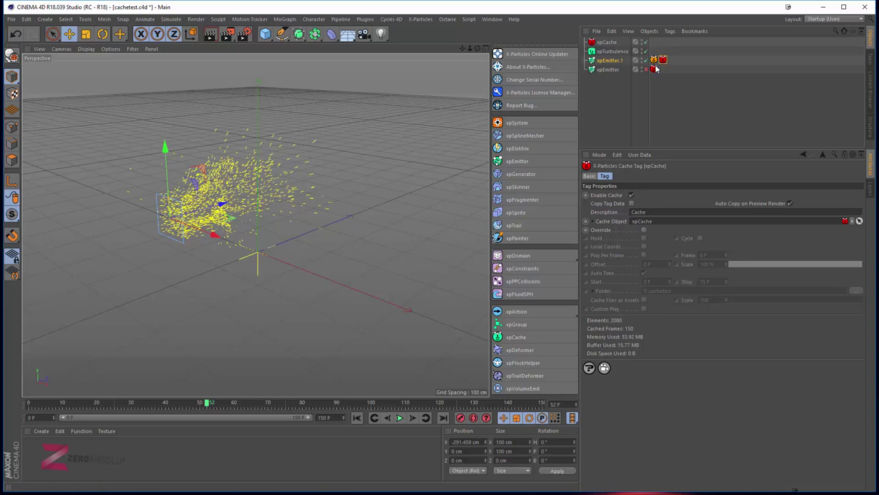
click(632, 195)
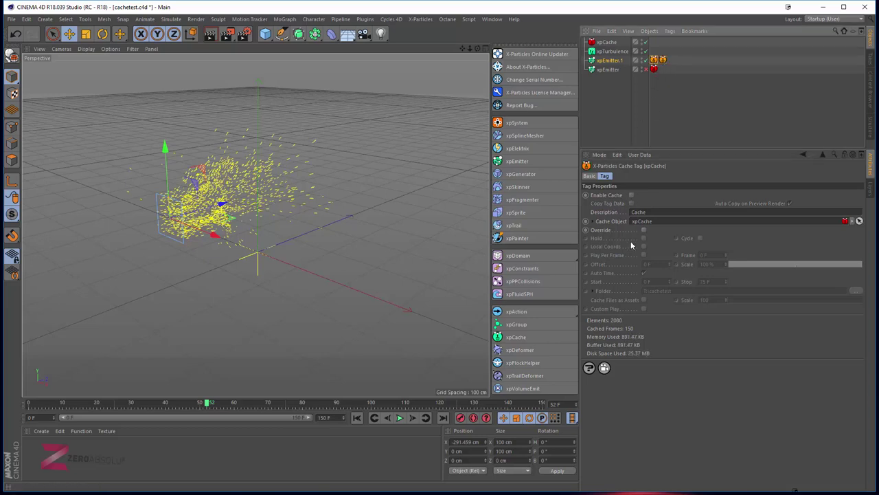
click(631, 195)
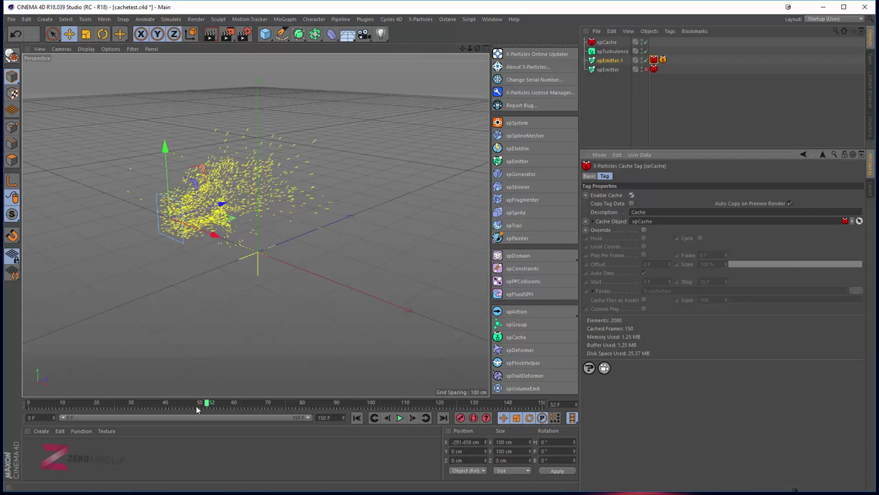
mouse_move(201, 404)
mouse_down()
mouse_move(27, 405)
mouse_move(505, 402)
mouse_move(142, 375)
mouse_move(439, 395)
mouse_move(202, 369)
mouse_move(456, 391)
mouse_move(144, 366)
mouse_up()
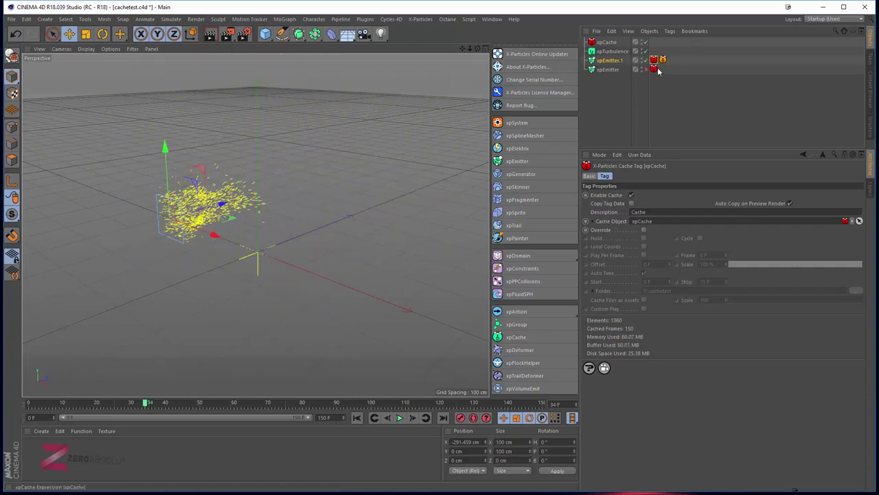
- Delete the extra disabled cache tag from xpEmitter.1
click(607, 61)
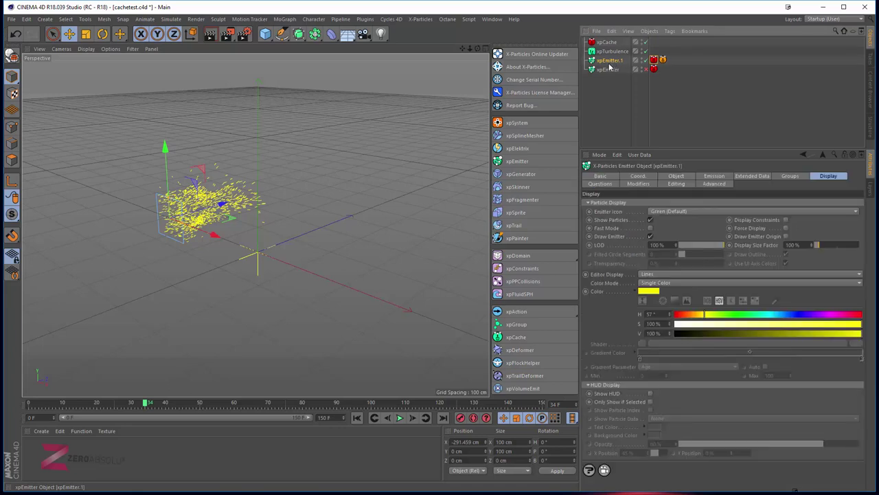
click(660, 60)
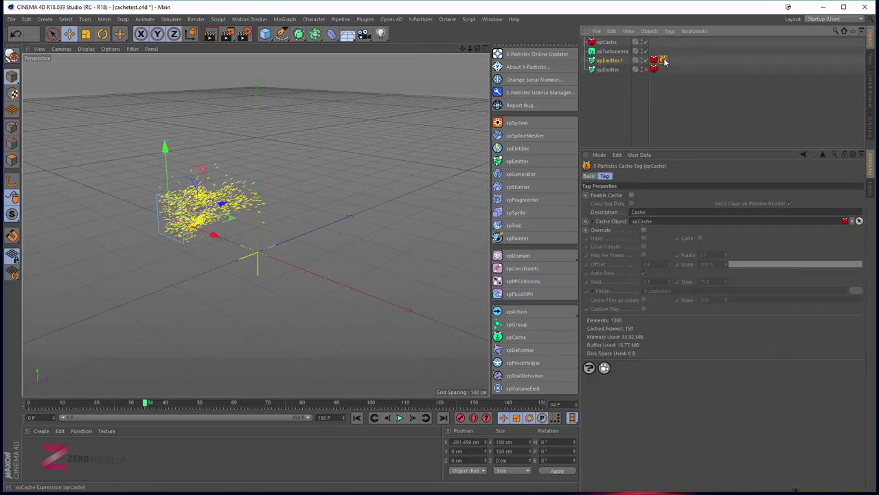
key(Delete)
- Disable xpEmitter.1's remaining cache tag, review xpEmitter's tag, and select xpCache
click(607, 69)
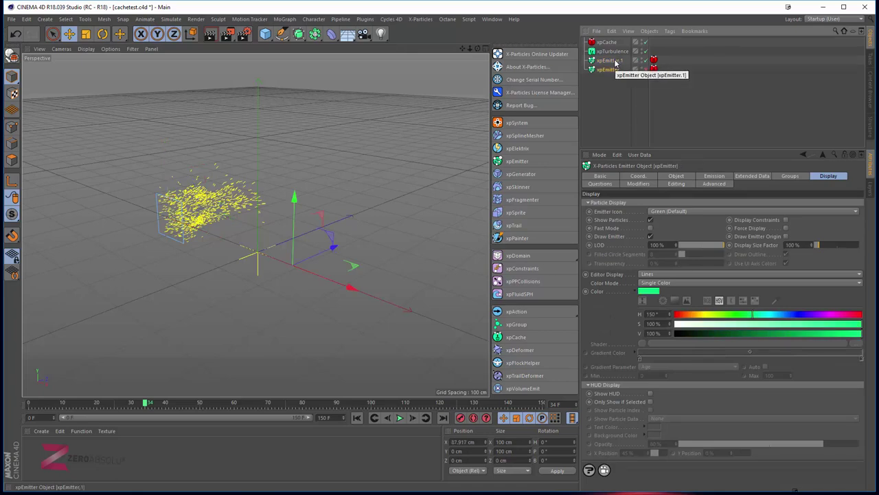
click(613, 61)
click(617, 71)
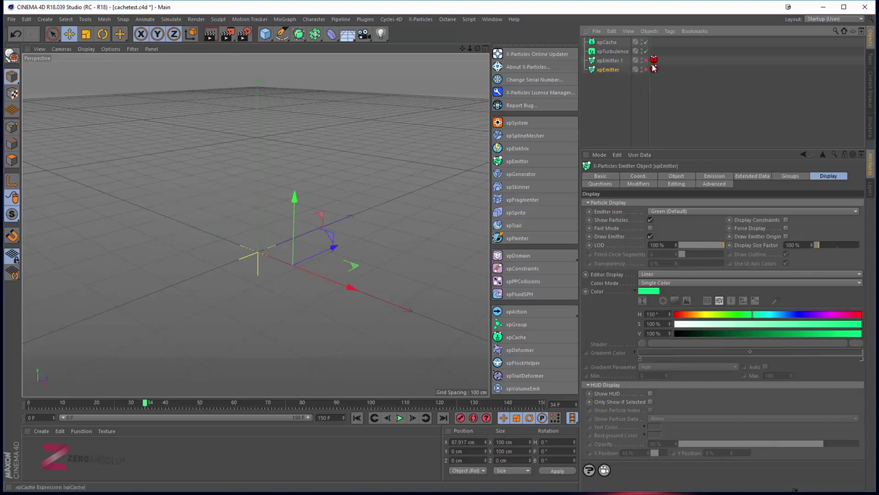
click(654, 60)
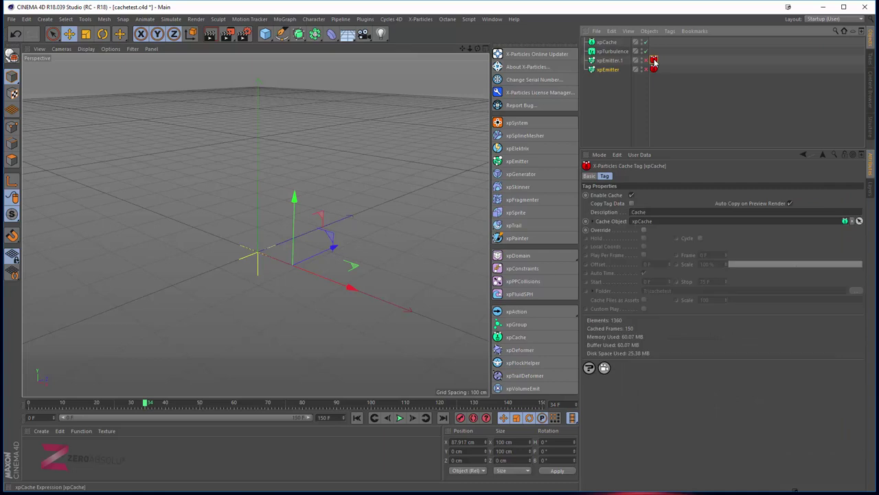
click(631, 195)
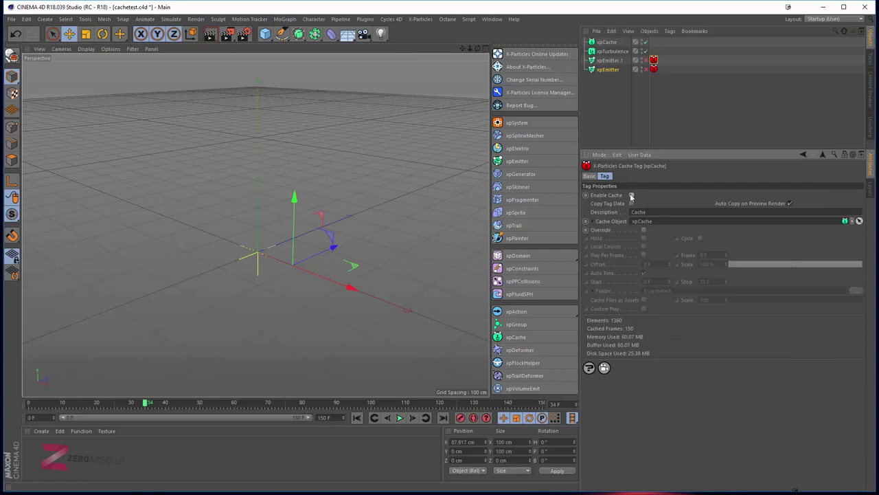
click(606, 71)
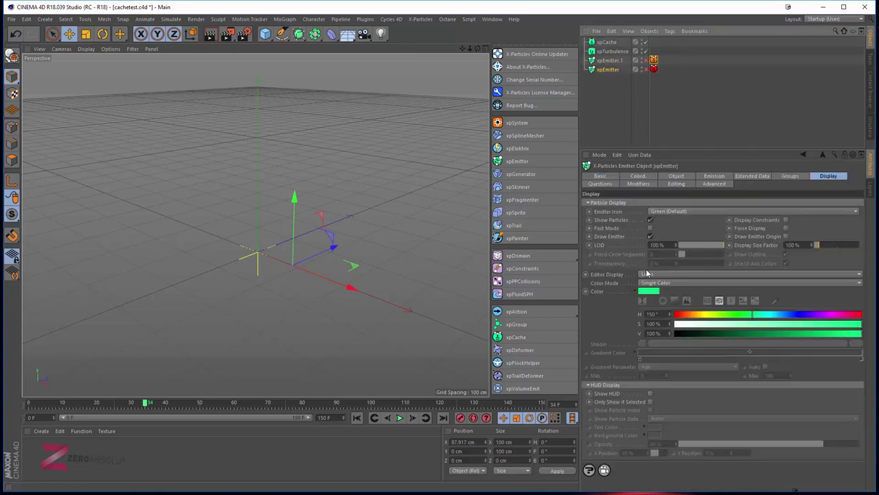
click(653, 69)
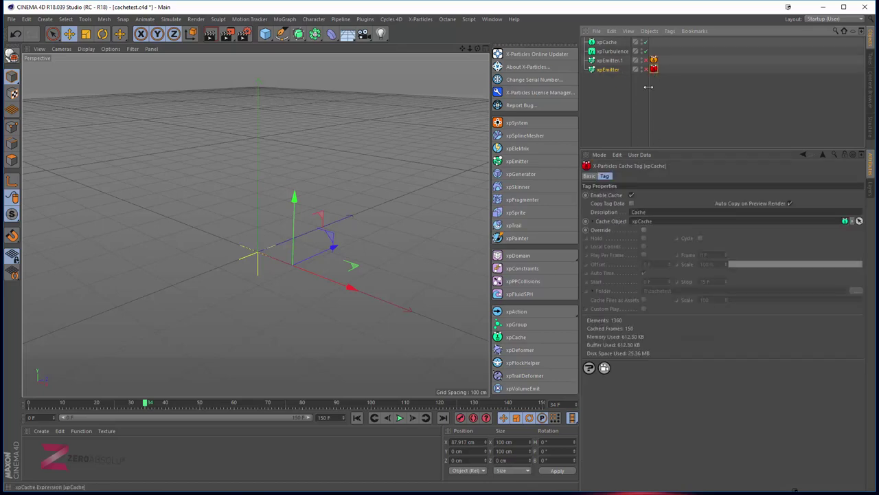
click(609, 42)
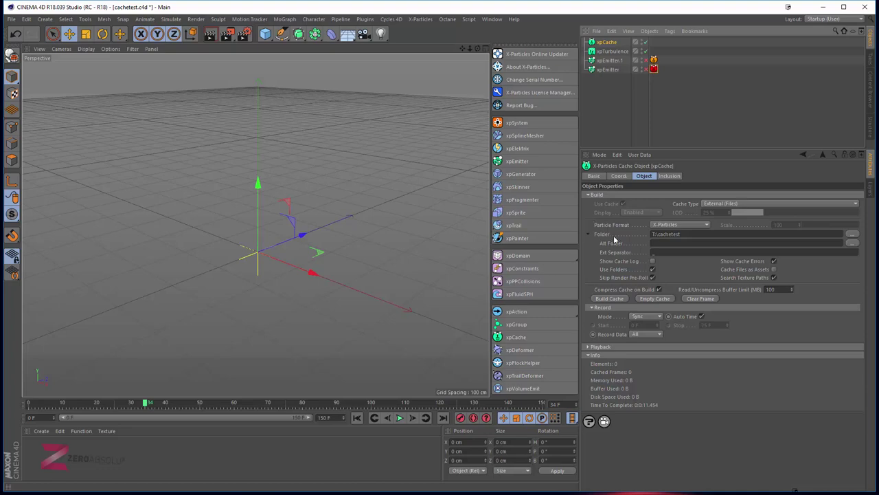
- Rebuild the xpCache cache, overwriting the existing files
click(610, 298)
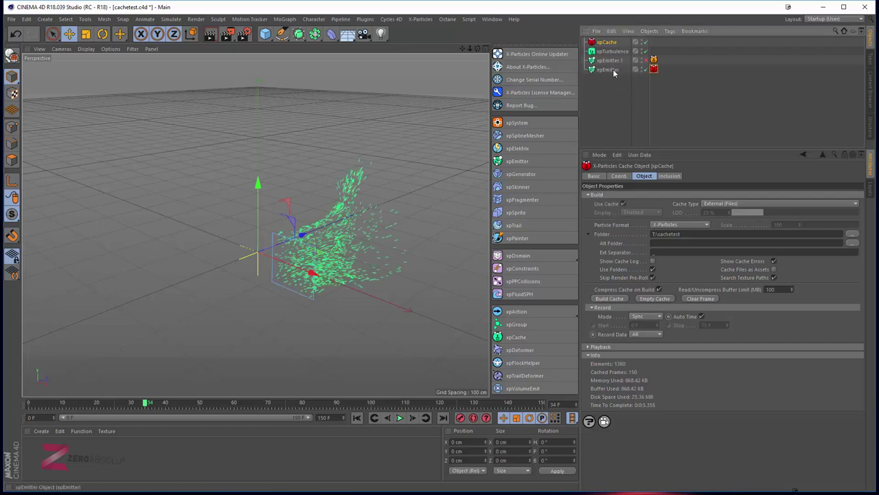
click(610, 298)
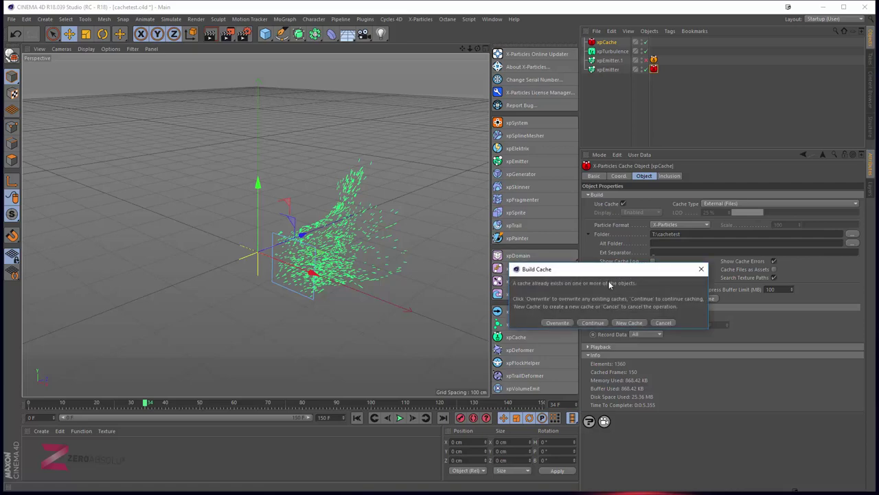
click(627, 322)
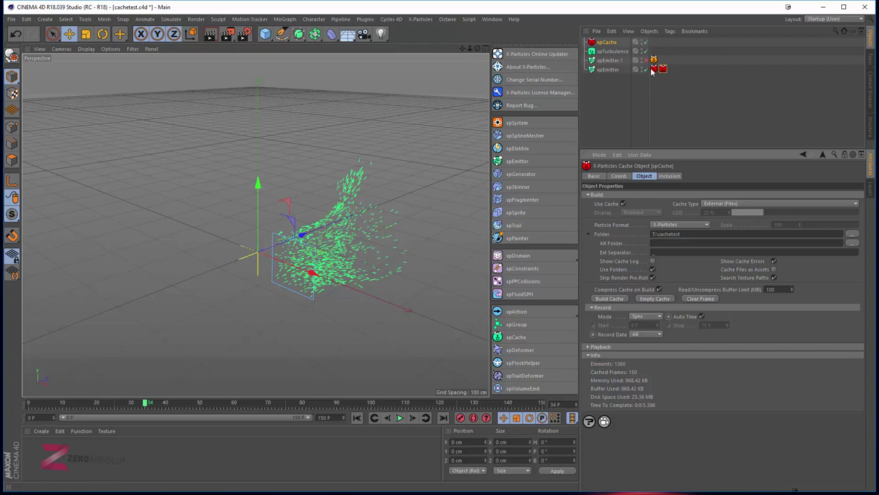
- Switch off the green emitter so only xpEmitter.1's yellow particles show, then select xpCache
click(609, 61)
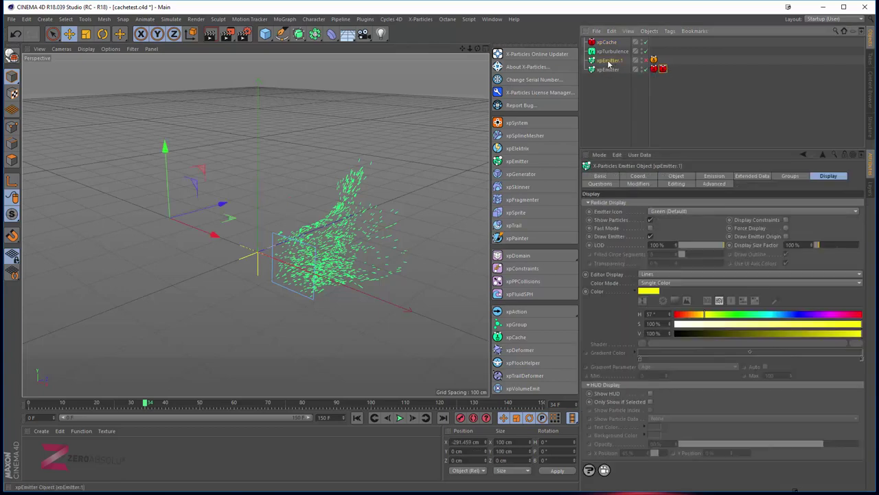
click(647, 60)
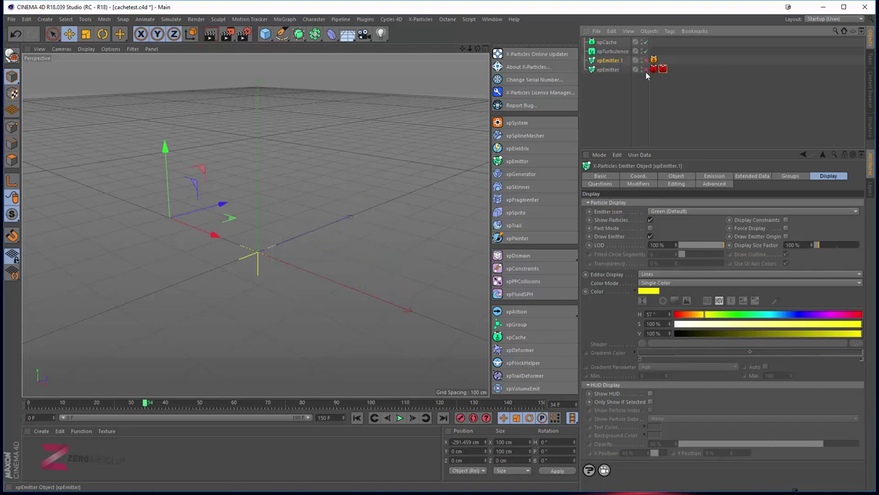
click(650, 61)
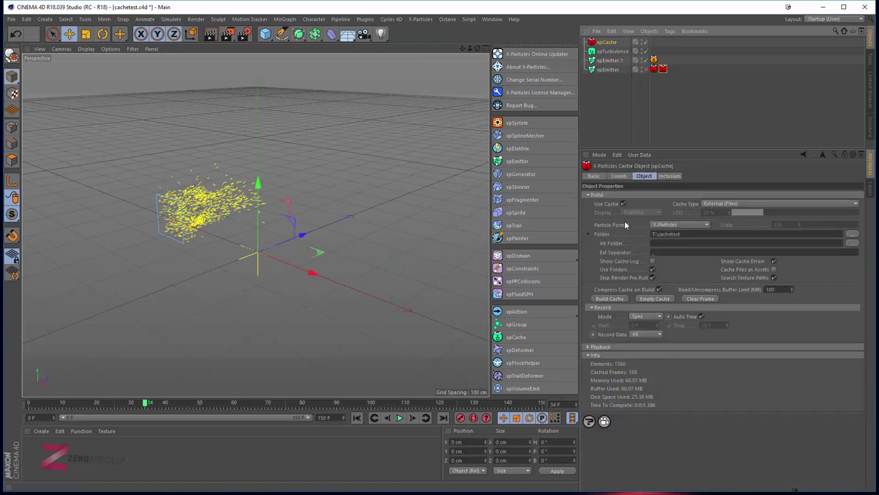
- Rebuild the cache with Overwrite and switch the green xpEmitter back on
click(613, 297)
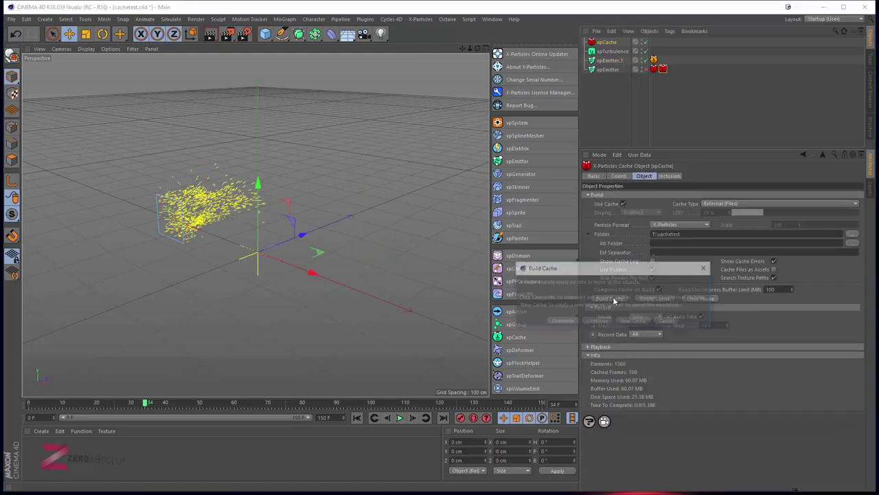
click(634, 322)
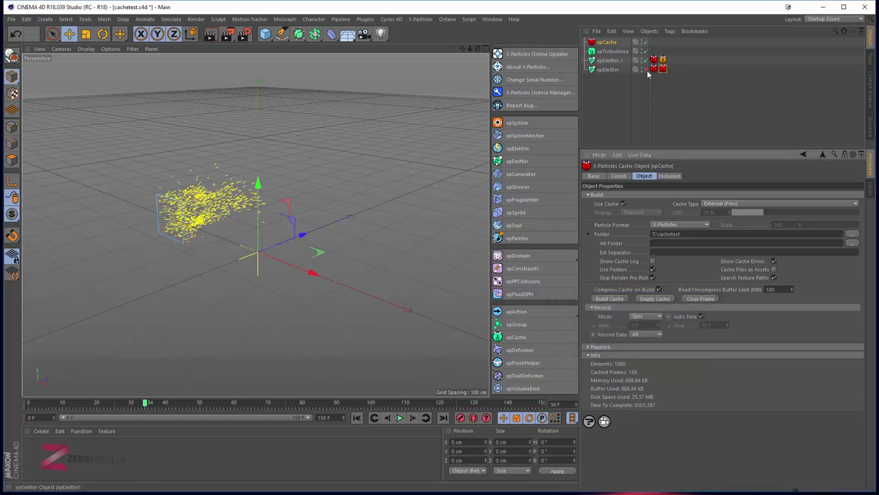
click(645, 69)
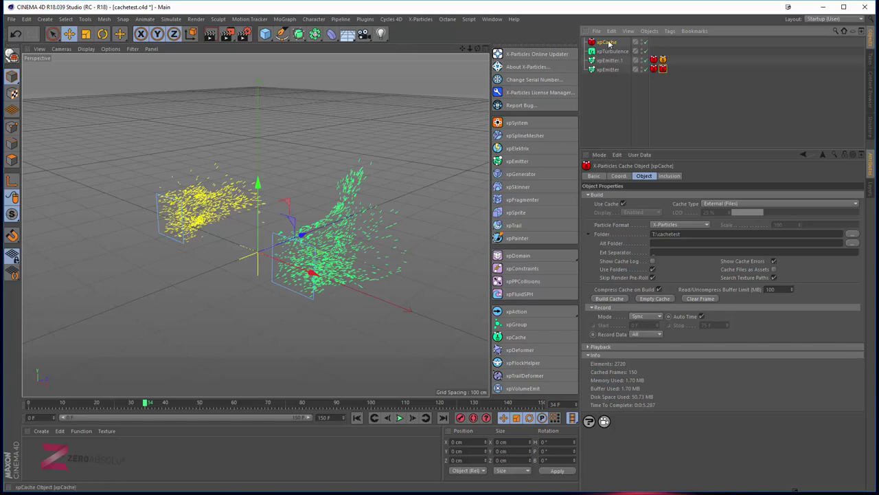
- Check xpEmitter.1's cache tag, then rebuild the xpCache cache with Overwrite
click(663, 59)
click(606, 43)
click(616, 300)
click(639, 320)
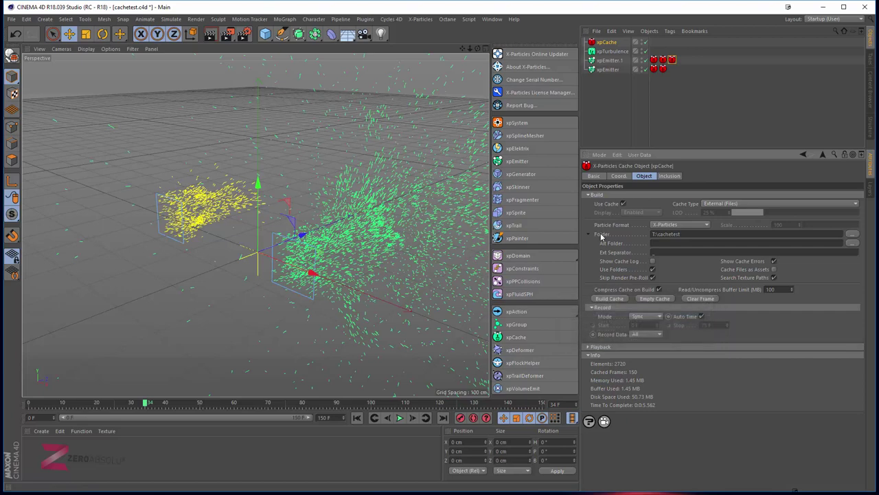
- Delete the duplicate cache tags from xpEmitter and xpEmitter.1, leaving one each
click(657, 61)
click(654, 69)
click(655, 68)
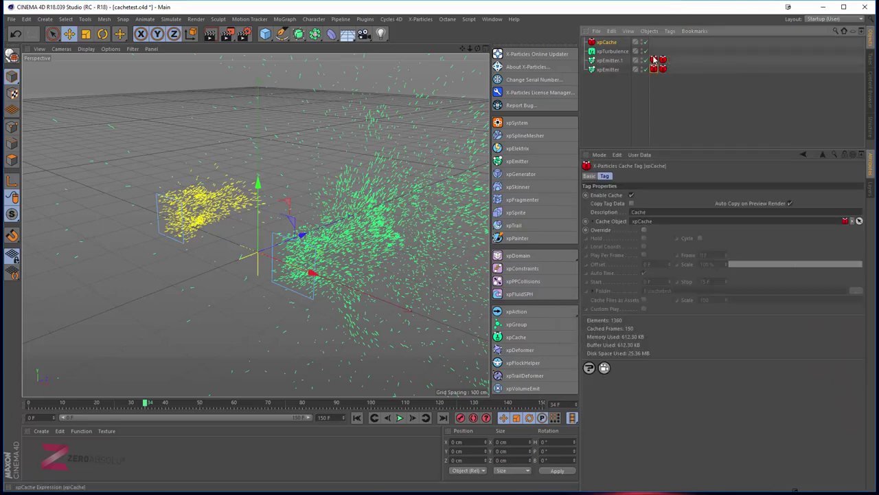
key(Delete)
click(654, 61)
key(Delete)
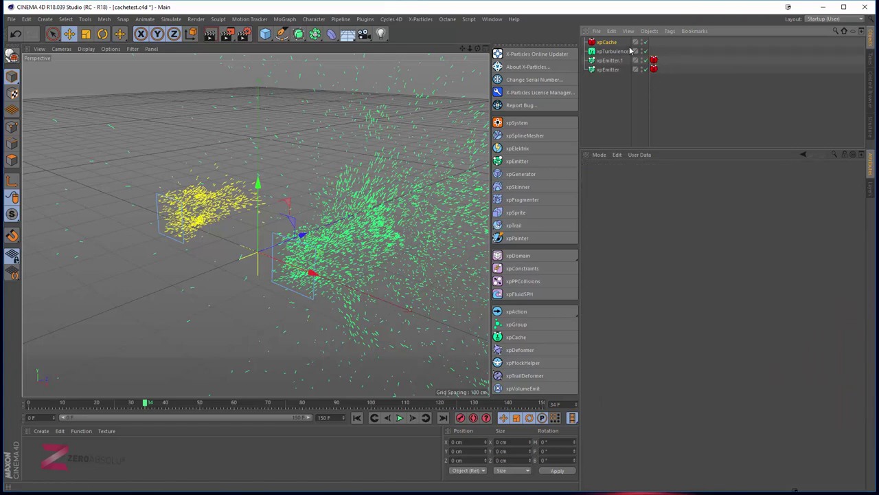
- Check xpCache's T:\cachetest folder path and bring the Directory Opus window to the front
click(606, 42)
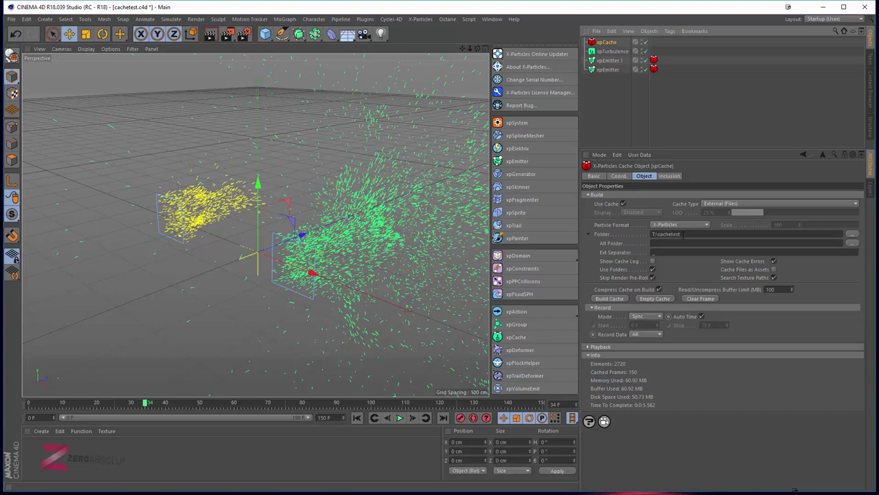
click(683, 234)
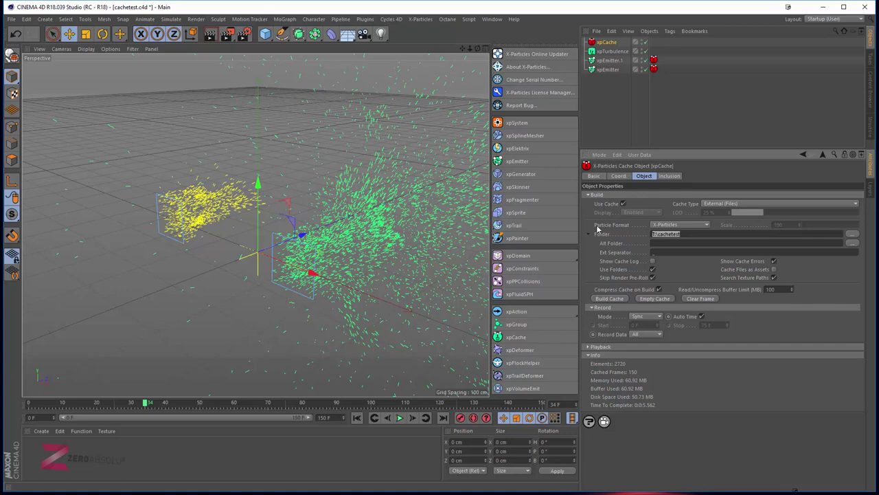
key(alt+Tab)
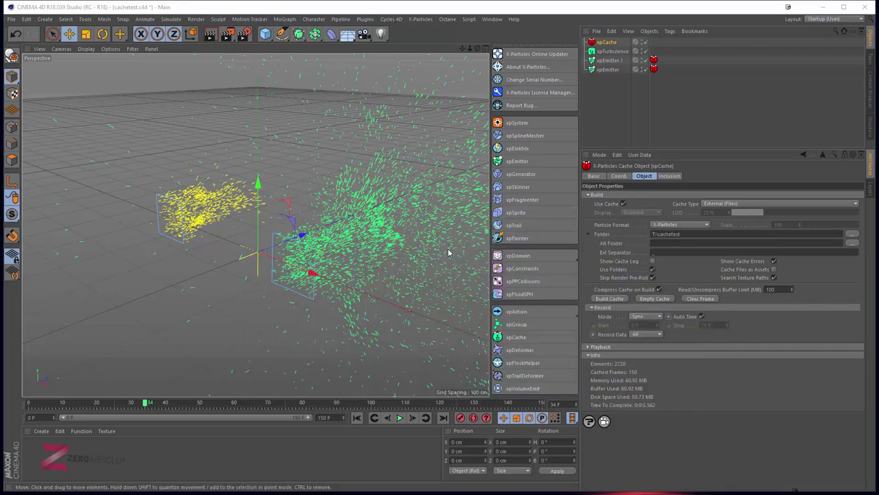
key(alt+Tab)
key(alt+Tab)
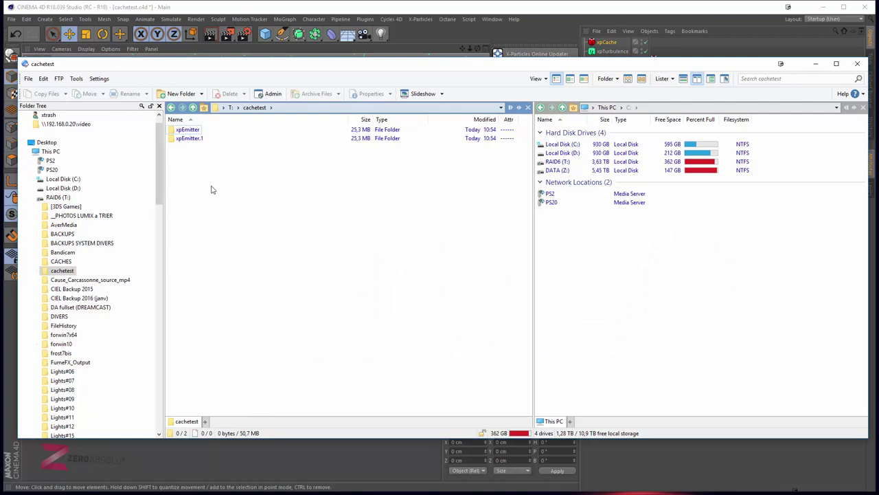
- Open the xpEmitter.1 cache folder and scroll through its 150 .xpc files
click(184, 131)
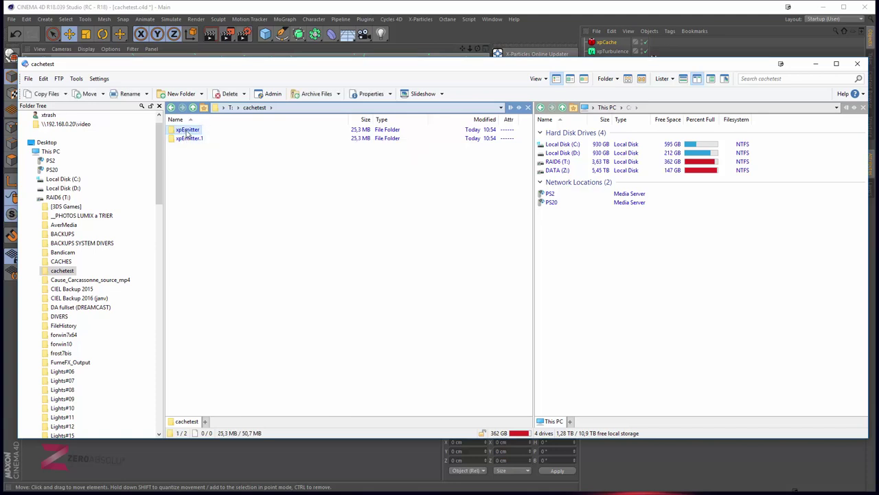
click(190, 140)
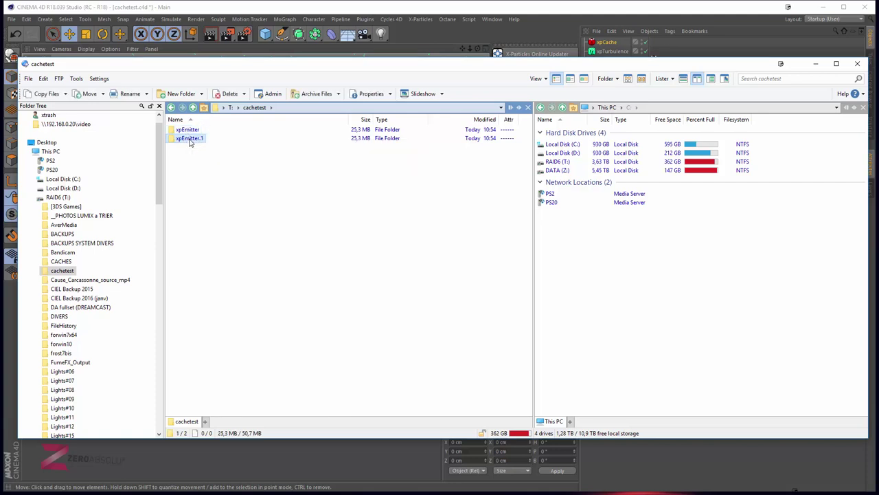
drag(441, 74, 443, 104)
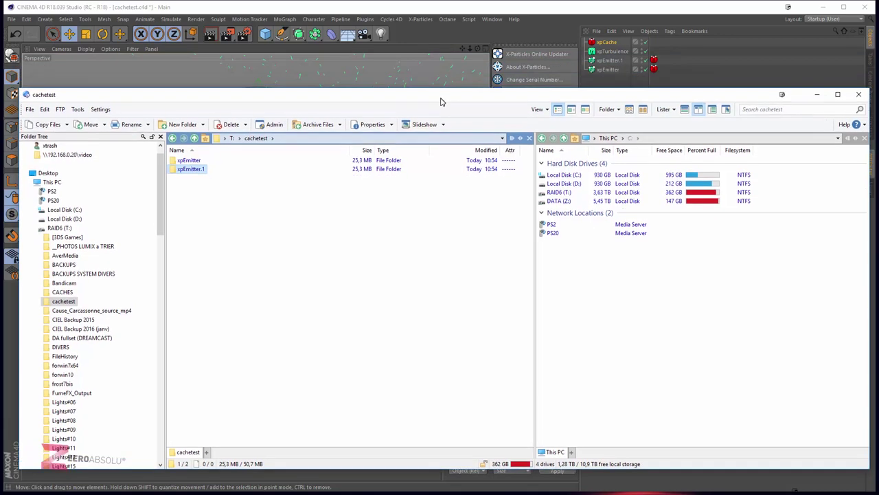
double_click(198, 174)
scroll(268, 239, down, 20)
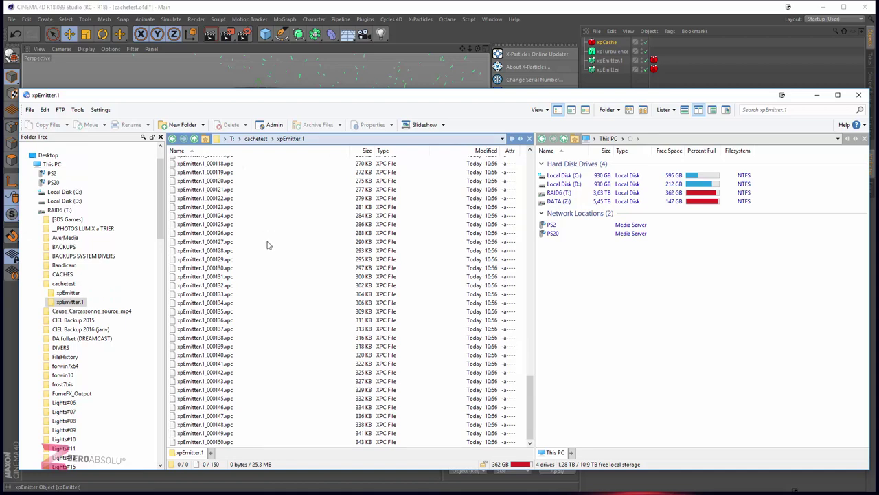
scroll(260, 246, up, 13)
scroll(263, 245, up, 20)
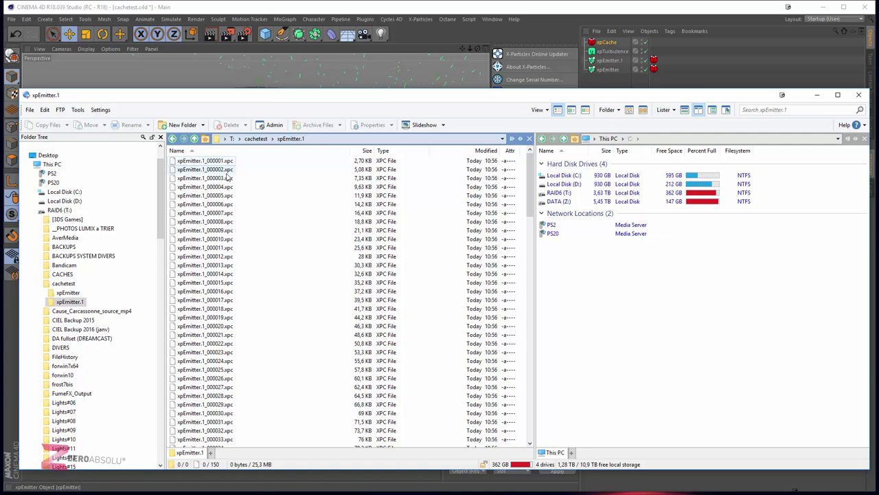
- Check the xpEmitter folder's .xpc files, return to cachetest, and minimise Directory Opus
click(256, 139)
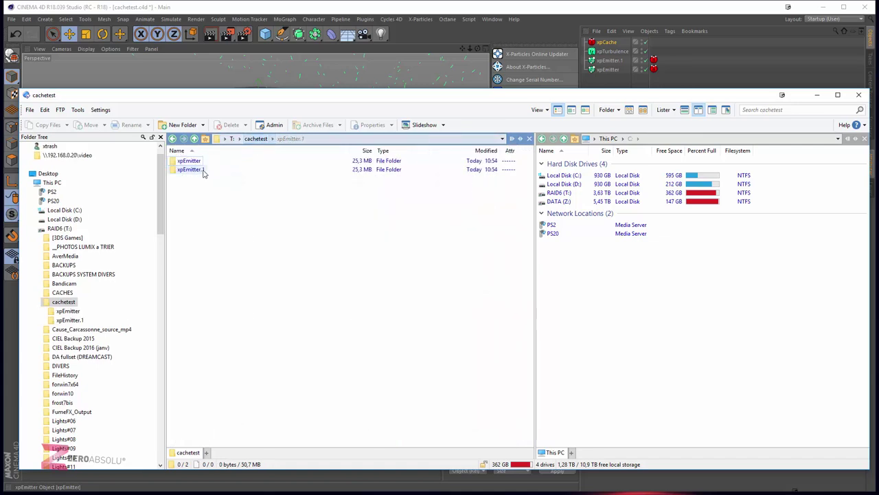
double_click(193, 162)
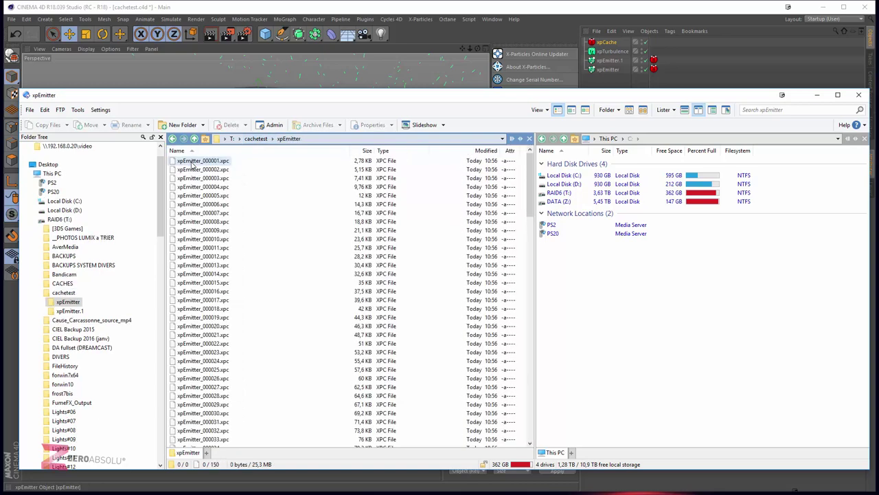
click(256, 139)
double_click(192, 169)
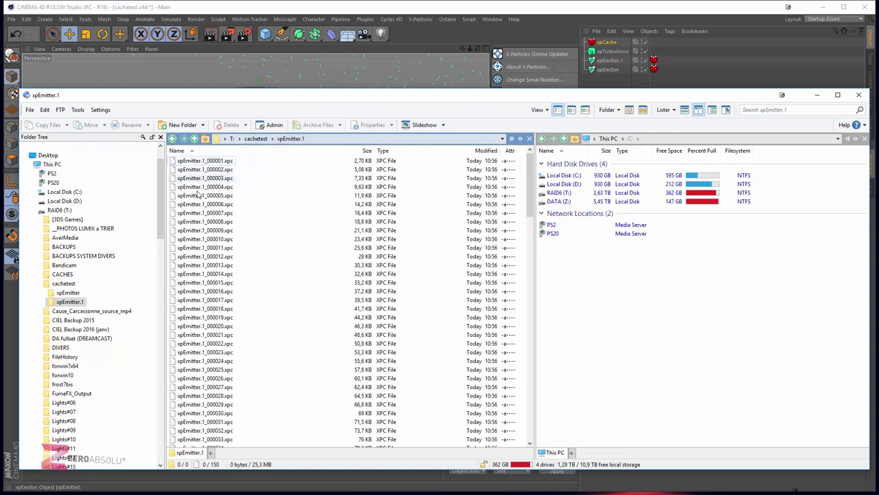
click(255, 139)
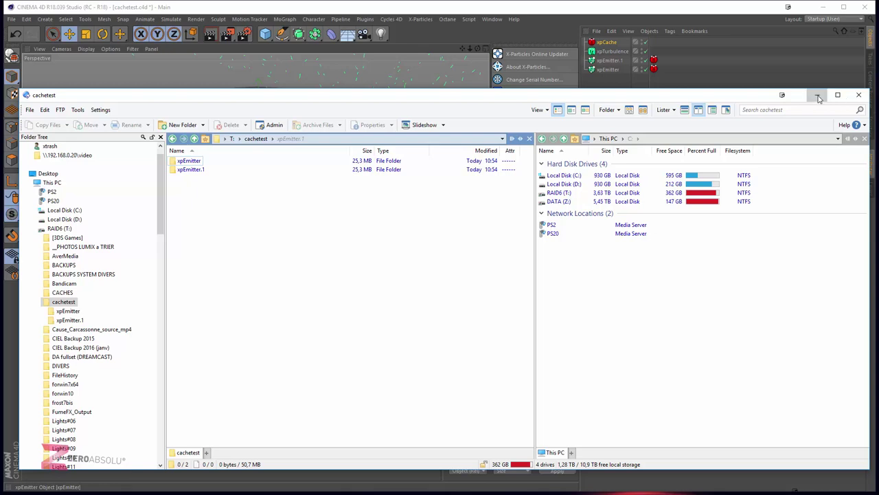
click(818, 98)
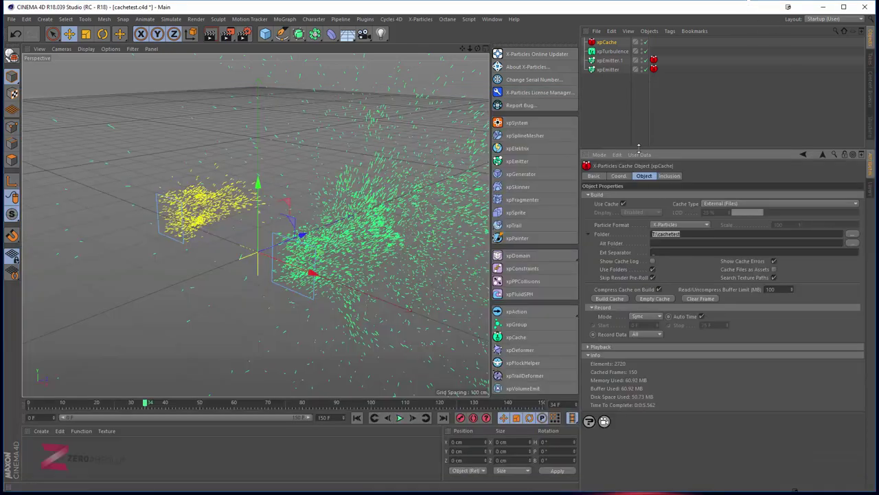
- Switch xpCache's particle format to PRT (Krakatoa) and rebuild, overwriting the existing cache
click(677, 227)
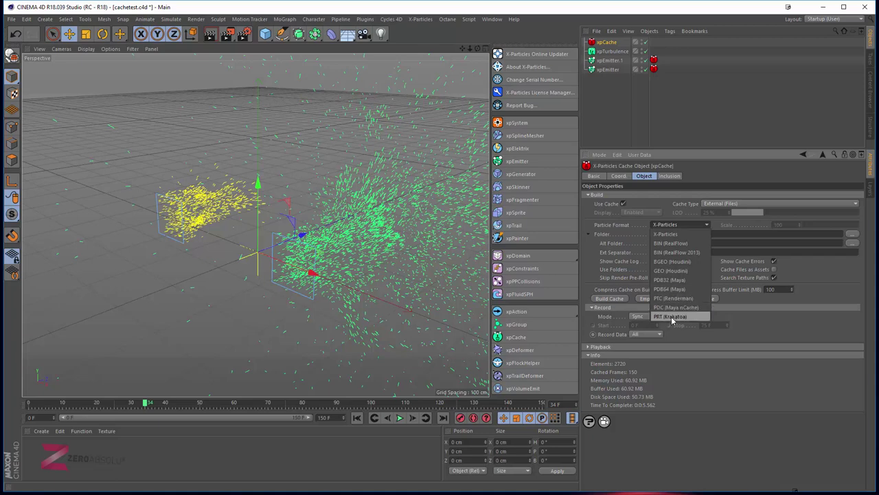
click(673, 317)
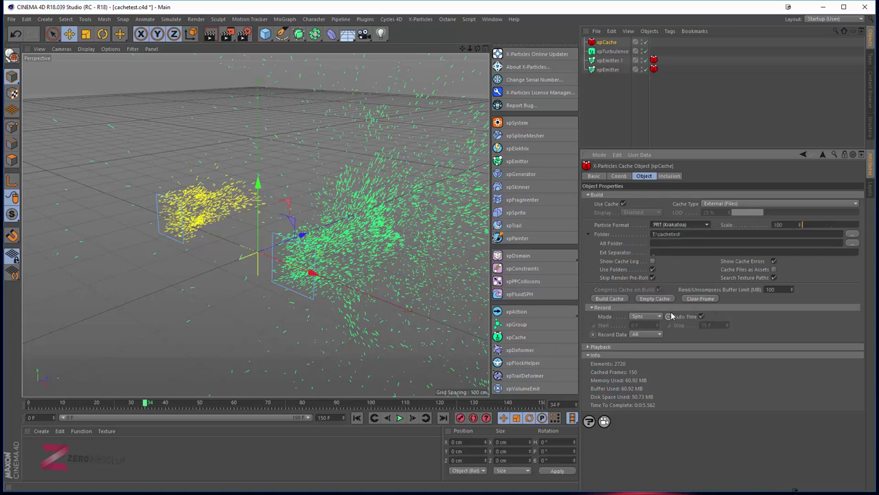
click(616, 299)
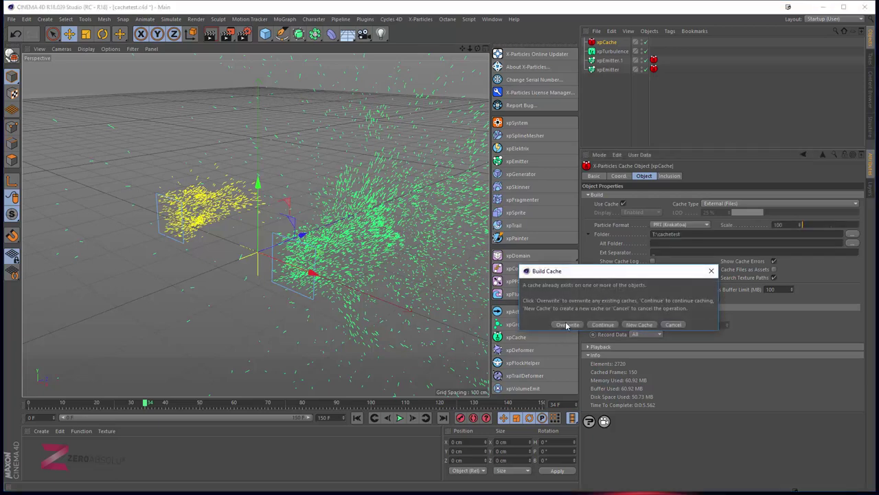
click(567, 325)
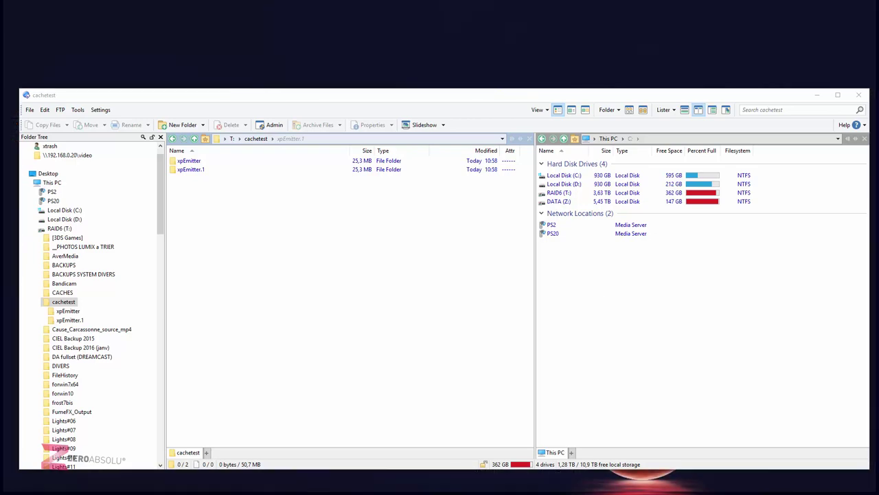
- Open the xpEmitter cache folder and widen the Size column to compare .prt and .xpc file sizes
click(197, 161)
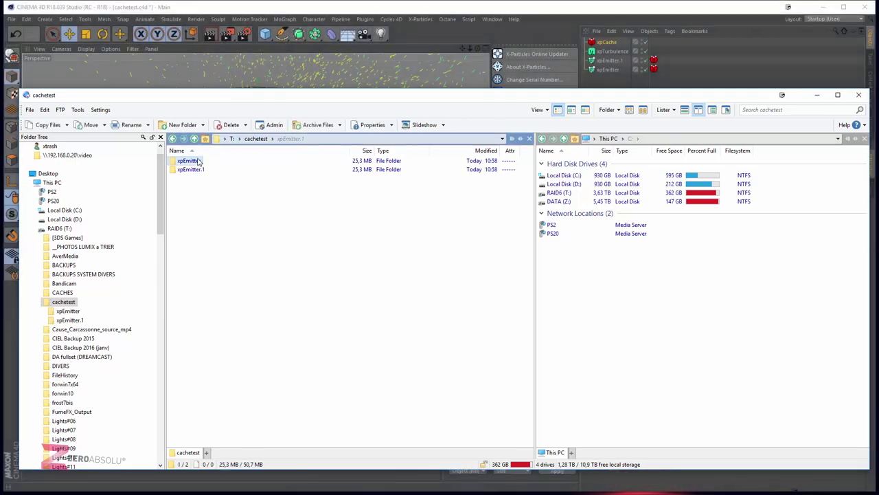
double_click(197, 161)
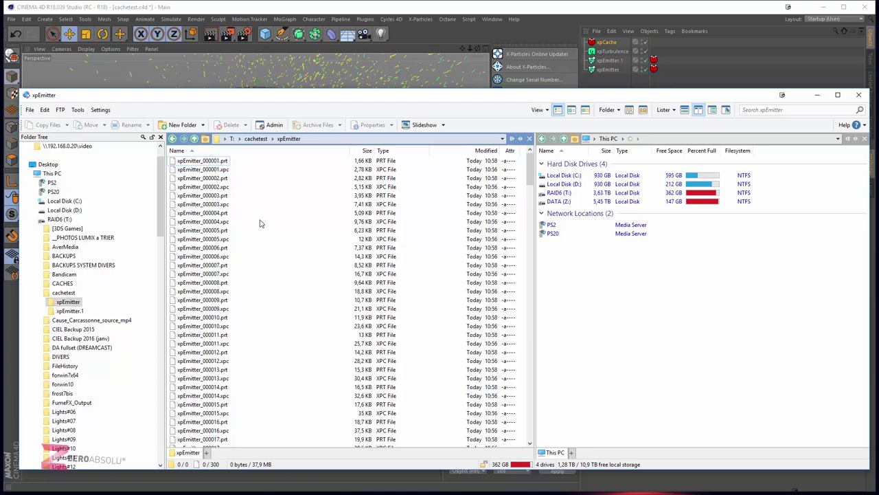
ctrl+scroll(261, 222, up, 4)
click(263, 166)
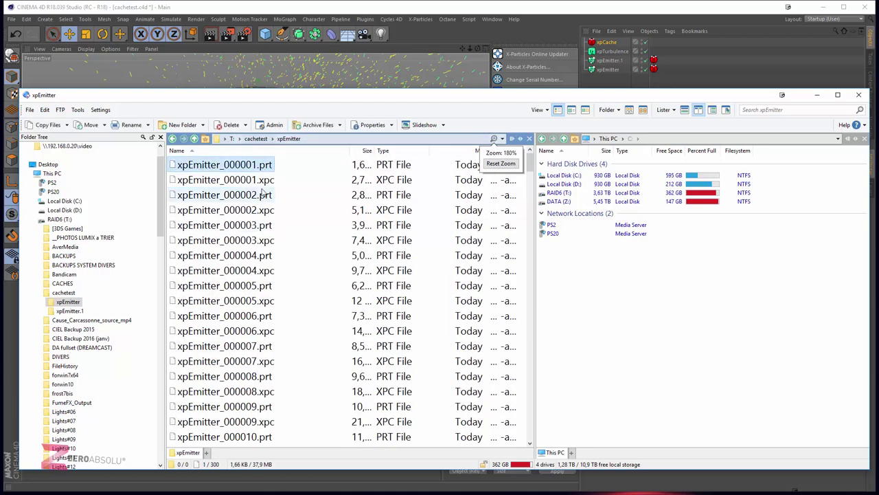
click(263, 182)
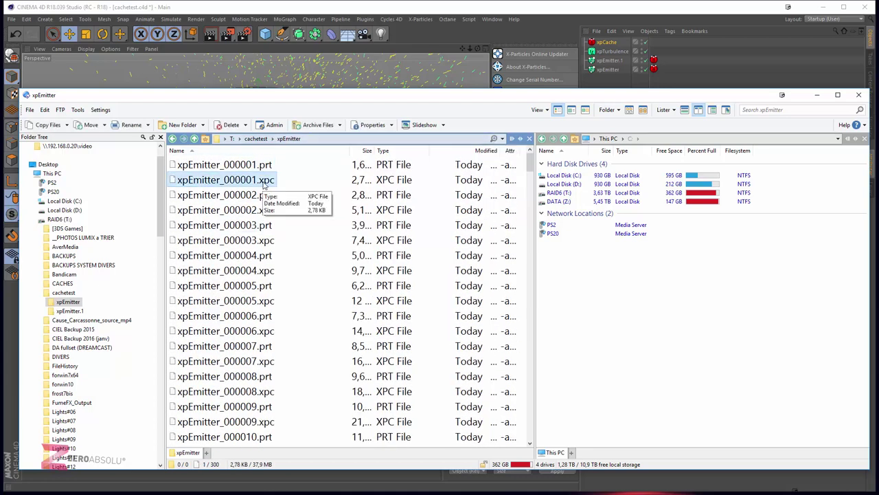
click(270, 169)
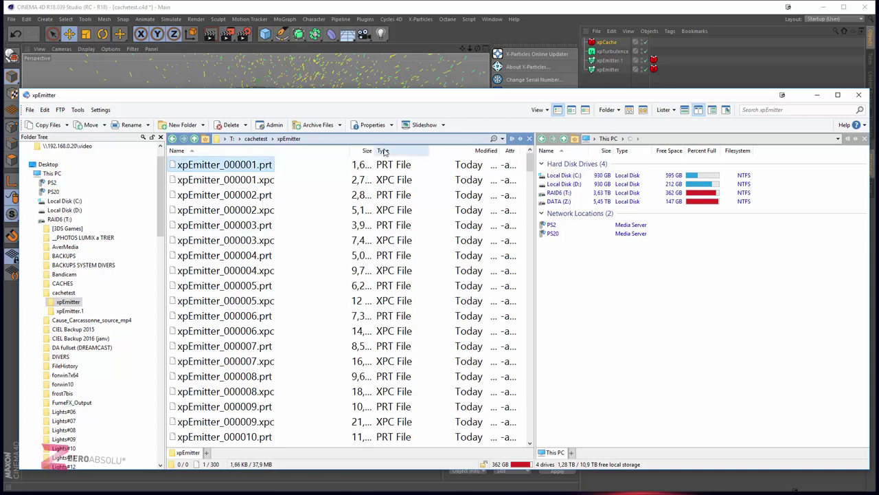
drag(374, 150, 395, 151)
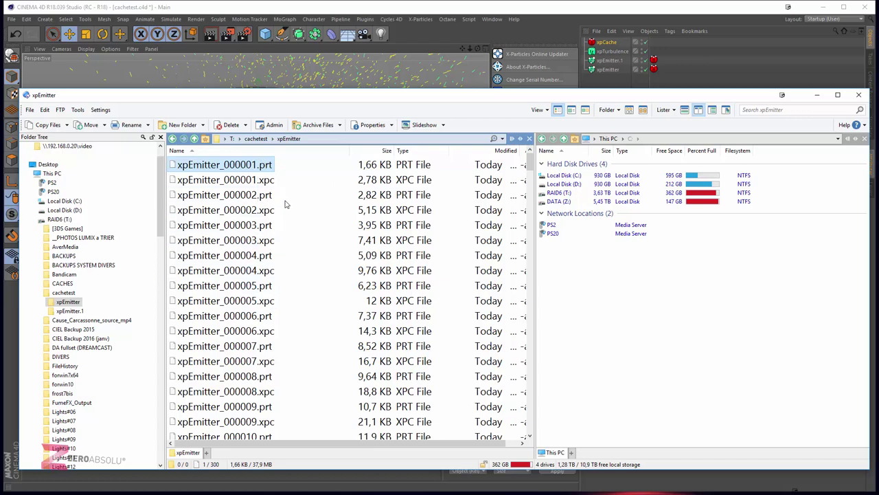
scroll(300, 297, down, 20)
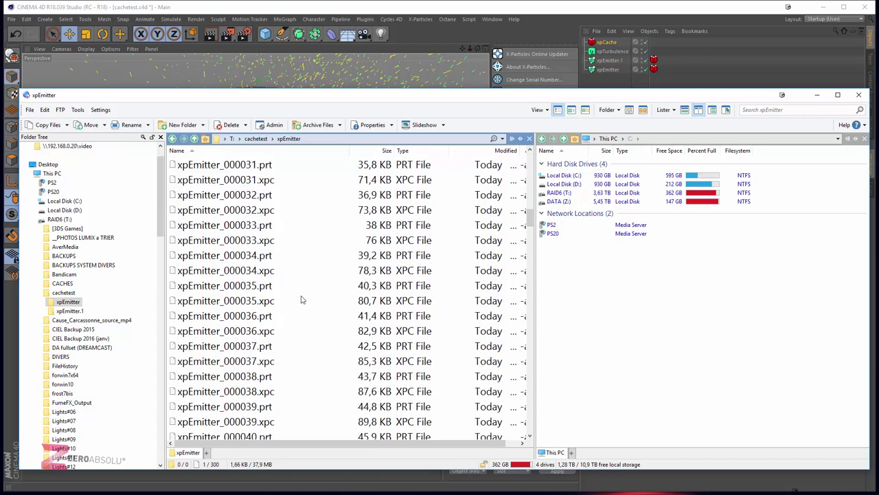
scroll(300, 299, up, 20)
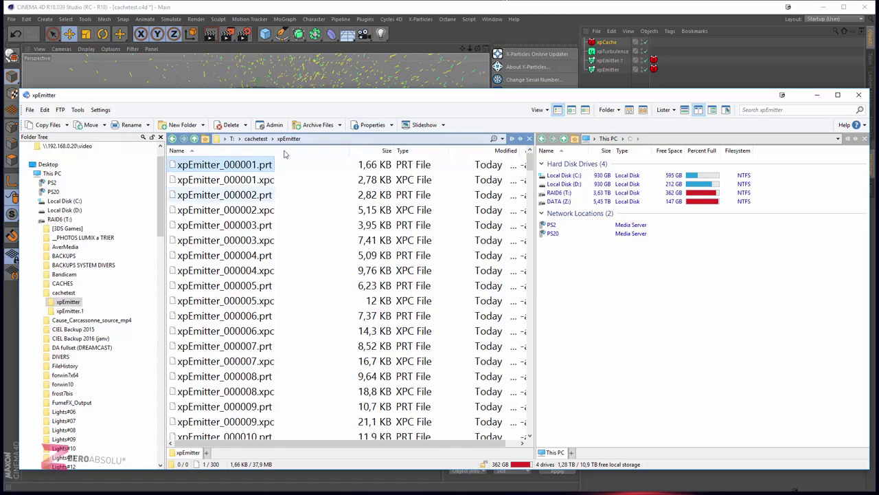
- Copy the xpEmitter folder path and return to Cinema 4D
click(341, 139)
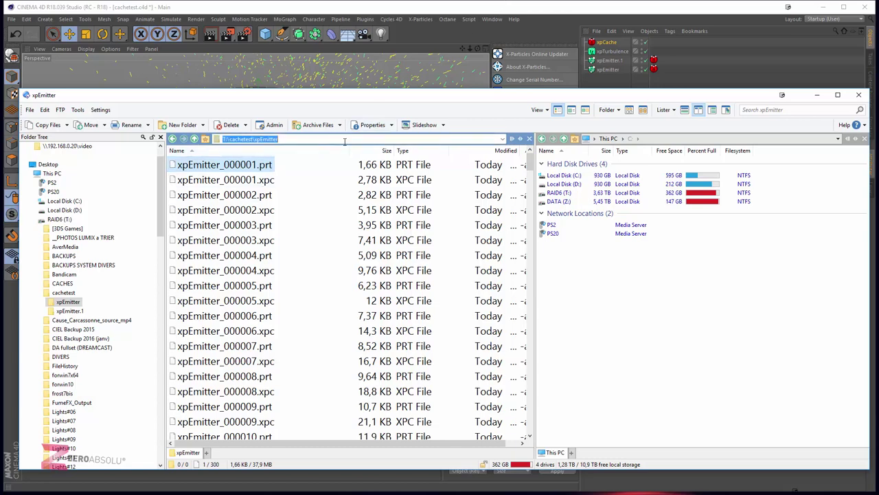
key(Escape)
click(421, 9)
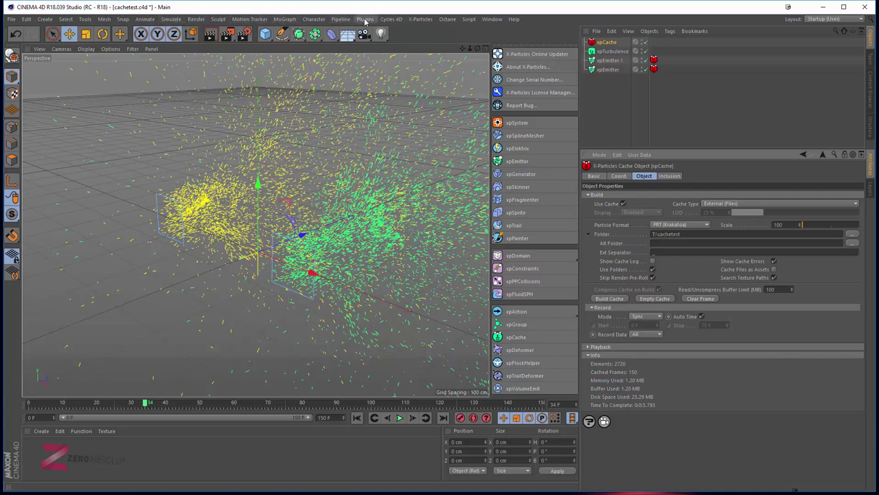
- Add a Krakatoa PRT Loader object and disable xpCache
click(364, 20)
mouse_move(385, 54)
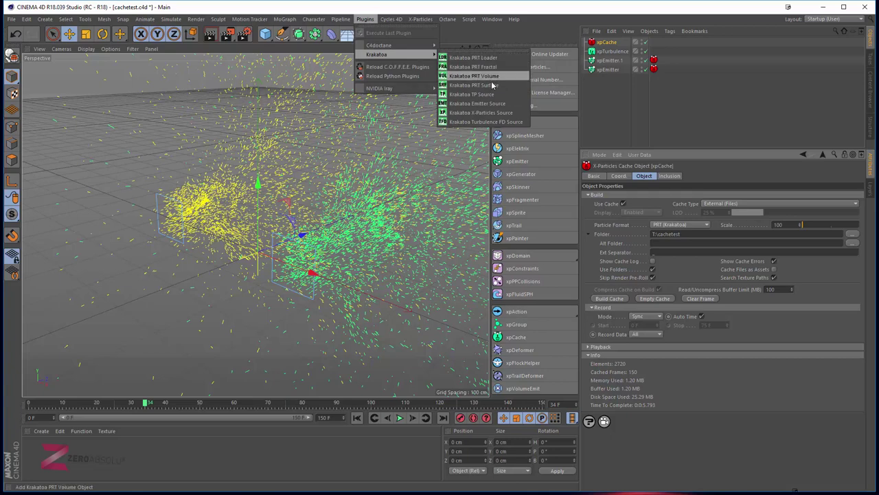
click(494, 59)
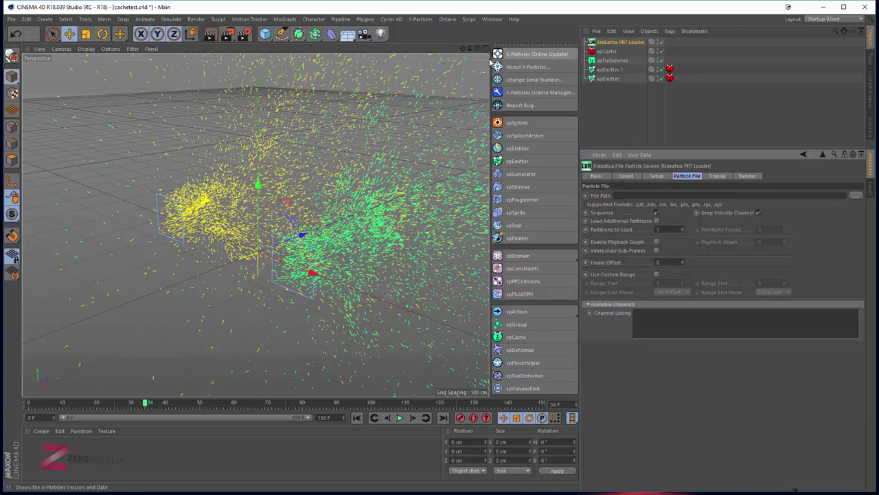
click(662, 51)
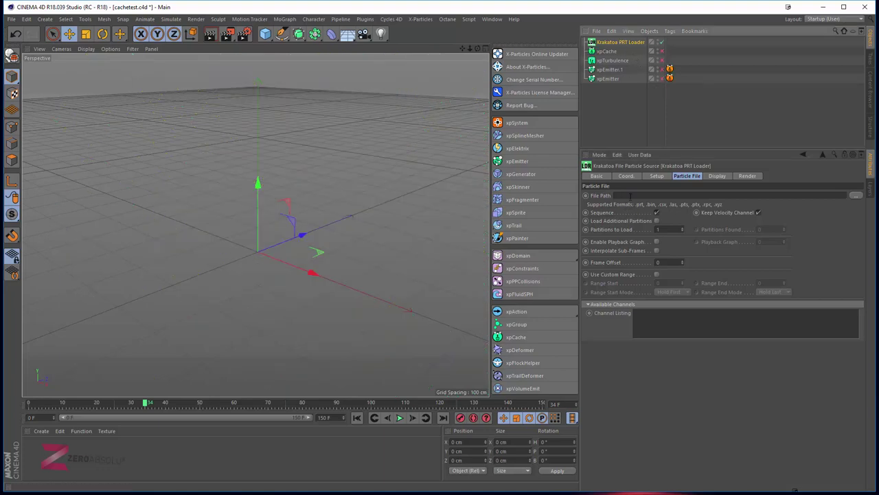
- Point the loader's File Path to T:\cachetest\xpEmitter\xpEmitter_000001.prt
click(630, 196)
text(T:\cachetest\xpEmitter)
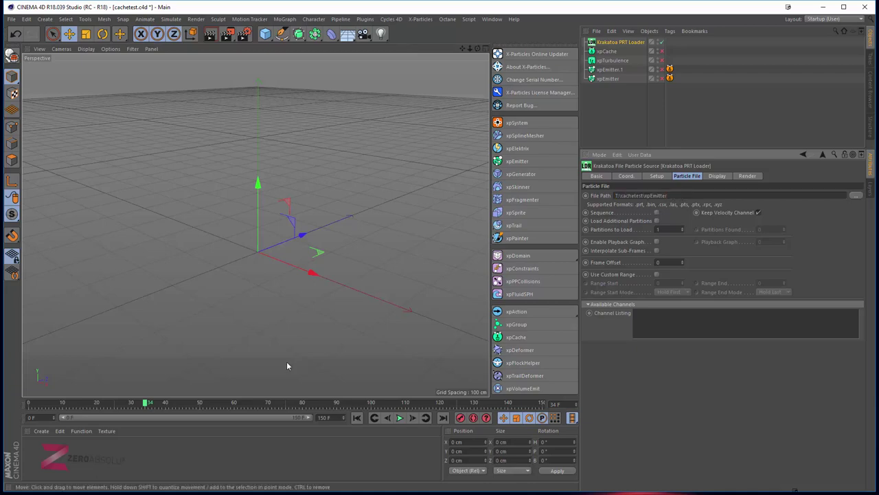
mouse_move(146, 402)
mouse_down()
mouse_move(162, 398)
mouse_move(142, 402)
mouse_up()
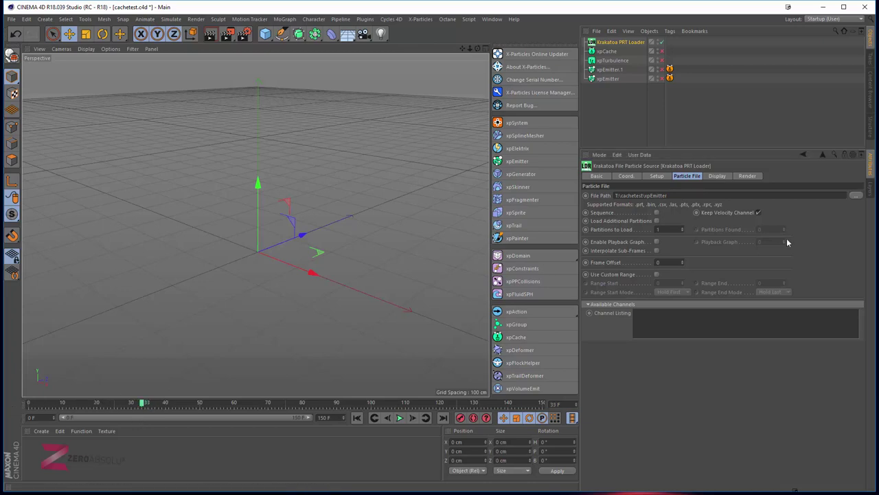
click(855, 196)
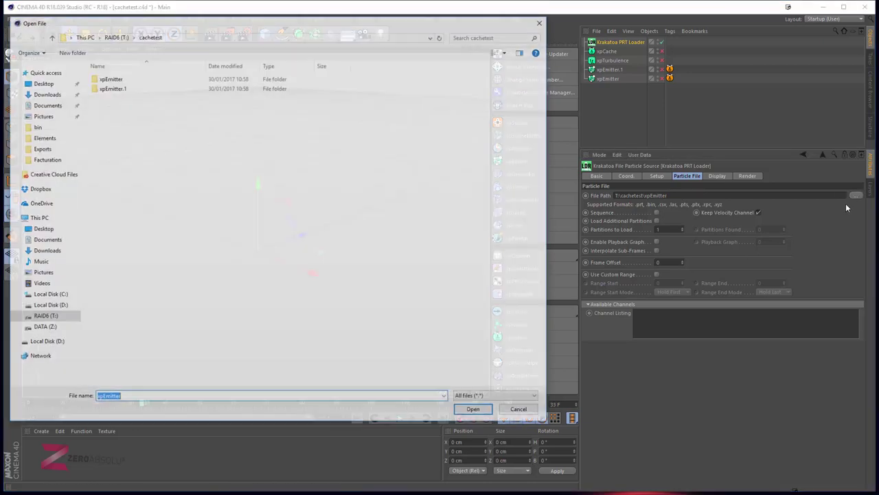
click(112, 79)
double_click(112, 79)
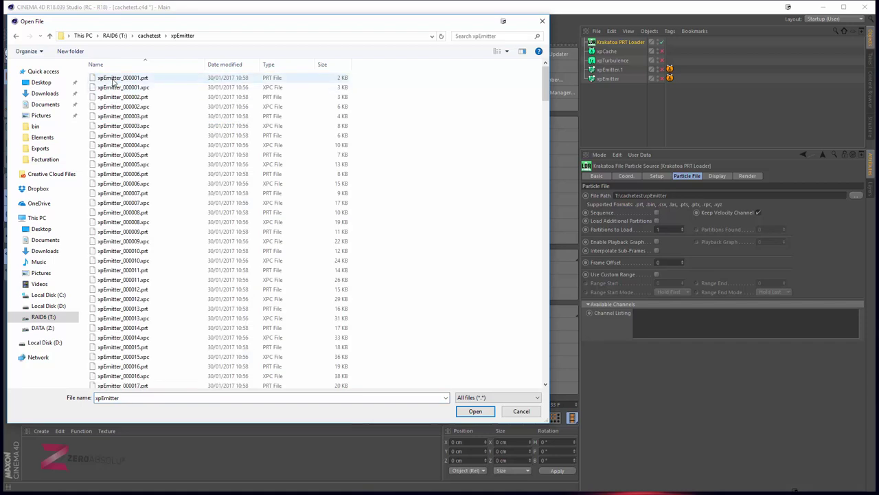
click(113, 79)
double_click(149, 78)
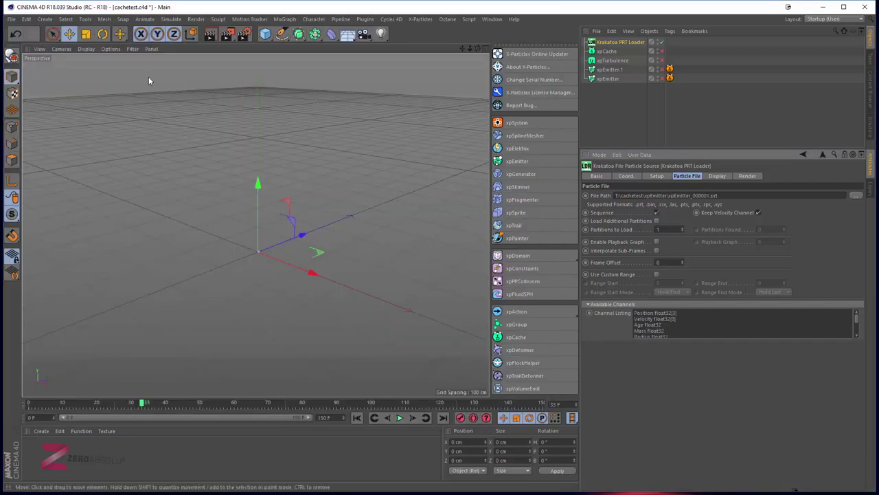
- Inspect the loader's Channel Listing, down to the Temperature and id entries
mouse_move(635, 313)
mouse_down()
mouse_move(668, 351)
mouse_move(668, 309)
mouse_up()
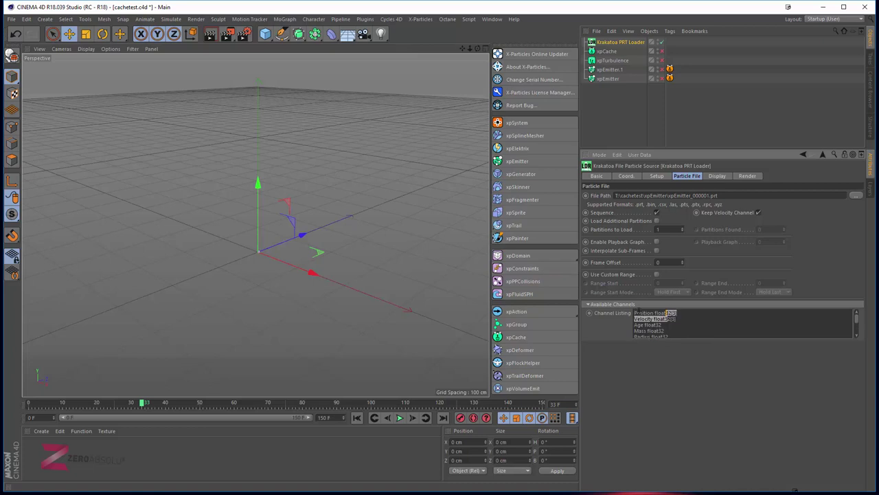
click(638, 320)
drag(643, 324, 662, 330)
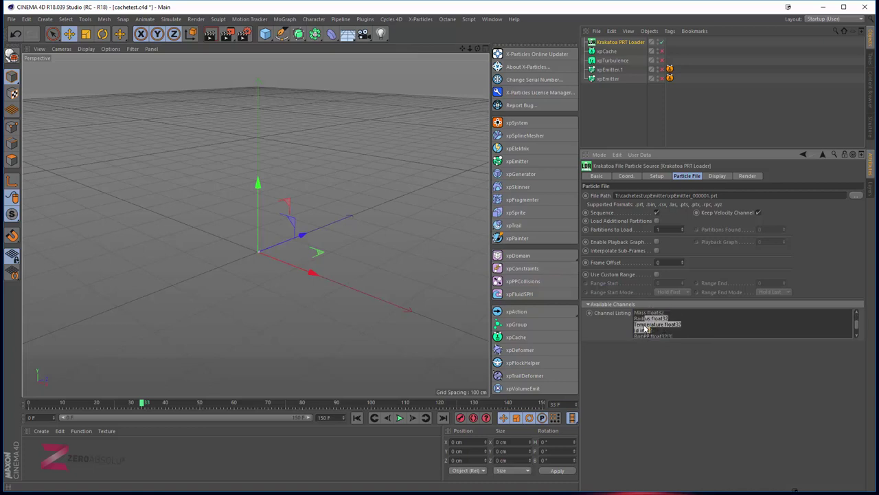
scroll(658, 324, down, 1)
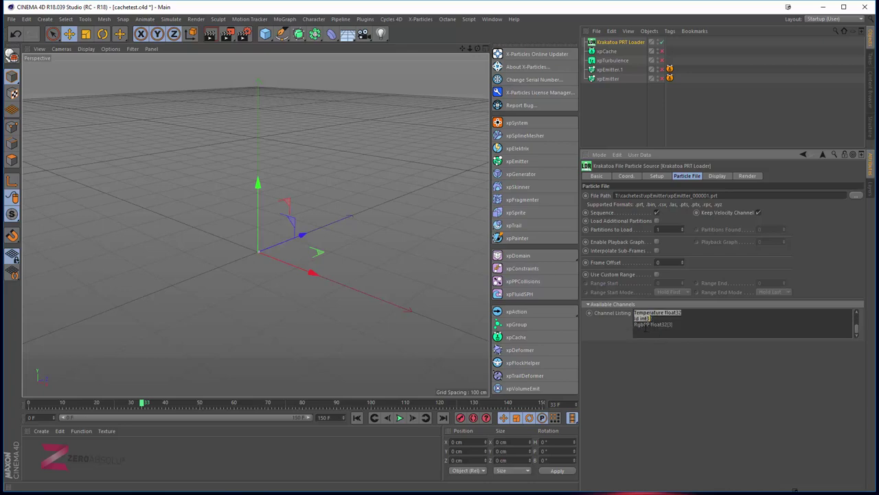
click(638, 325)
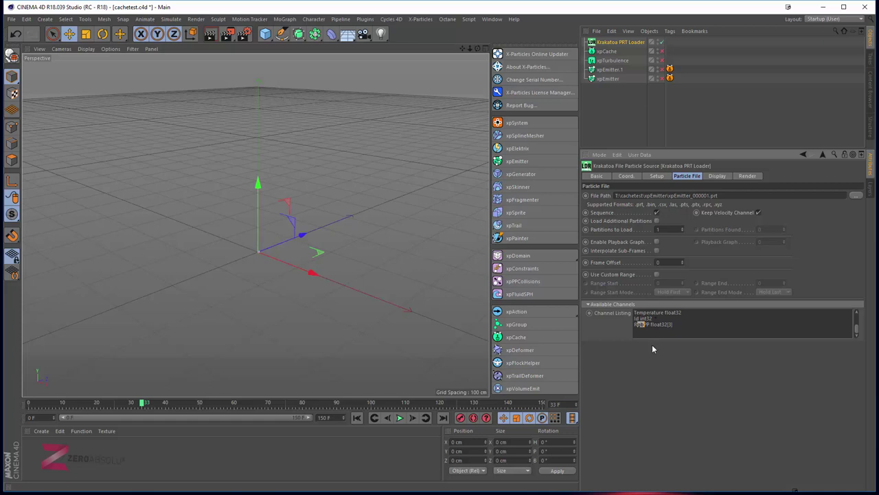
scroll(656, 322, up, 3)
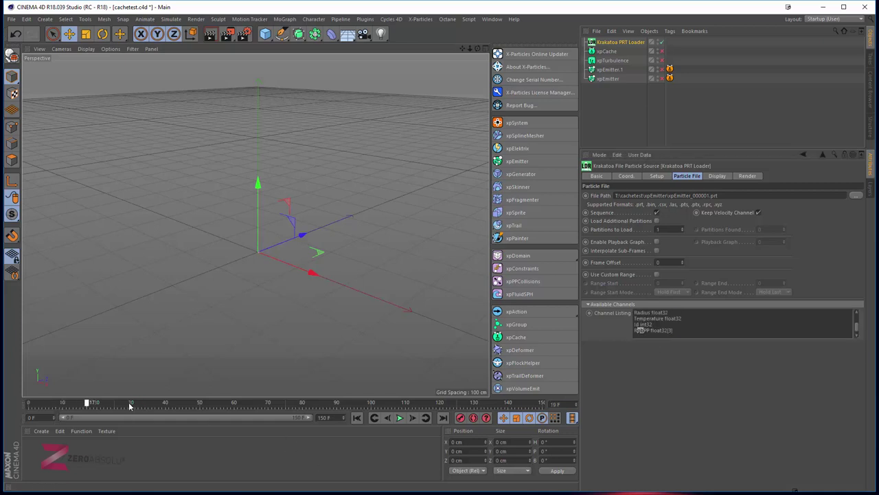
- Zoom in on the origin and scrub frames 0 to 128 to preview the PRT particle cloud
mouse_move(89, 404)
mouse_down()
mouse_move(484, 397)
mouse_move(122, 386)
mouse_move(445, 379)
mouse_up()
scroll(260, 255, up, 3)
scroll(259, 263, up, 3)
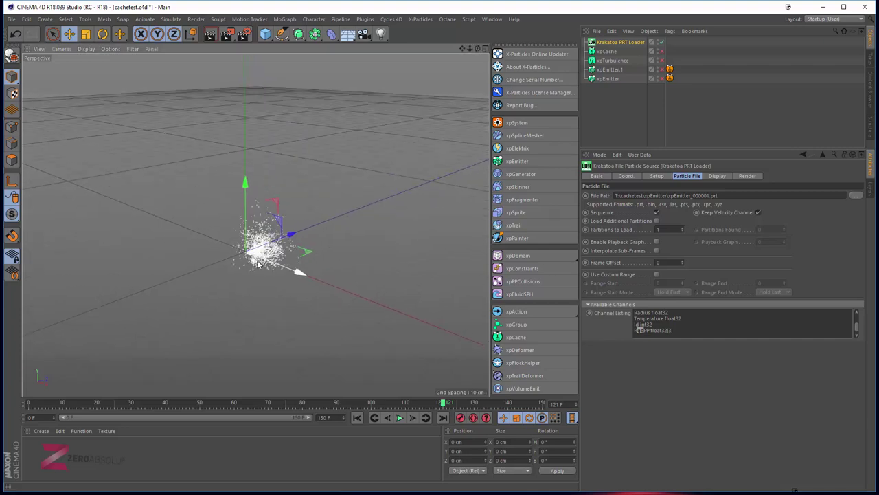
scroll(259, 263, up, 1)
scroll(259, 263, up, 1)
scroll(259, 263, up, 1)
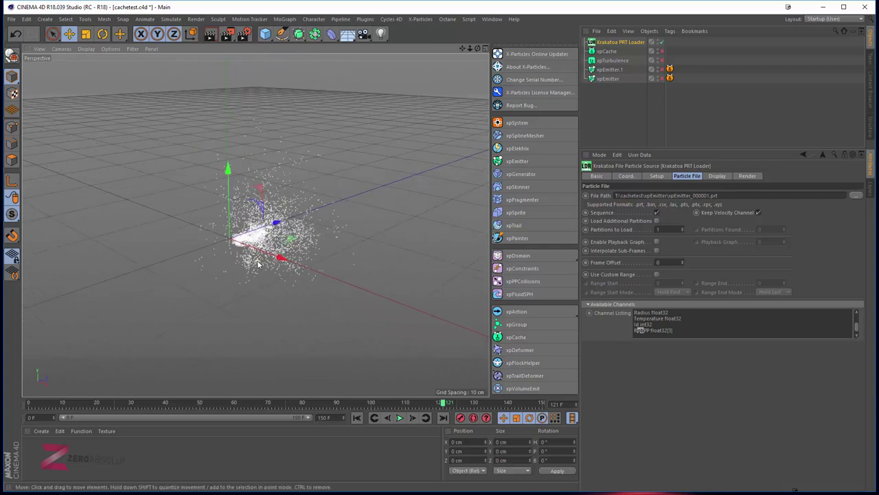
scroll(259, 263, up, 2)
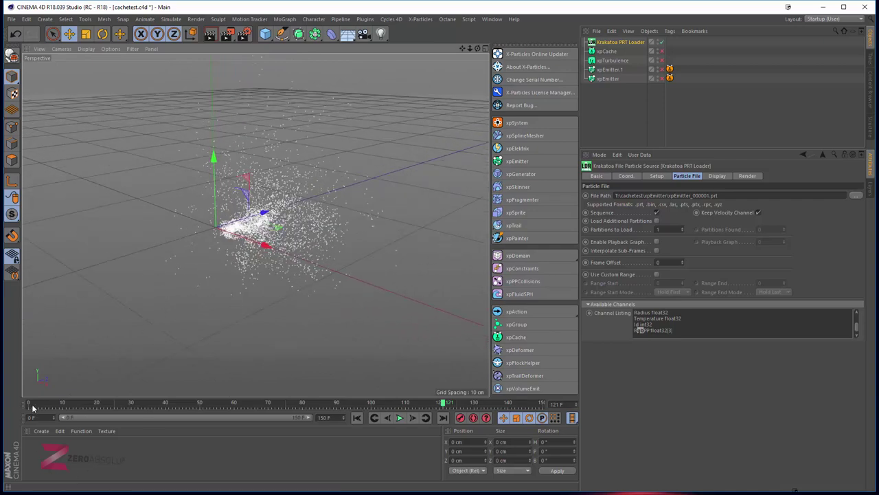
mouse_move(32, 406)
mouse_down()
mouse_move(240, 386)
mouse_move(548, 394)
mouse_move(181, 382)
mouse_move(15, 400)
mouse_move(273, 413)
mouse_move(401, 403)
mouse_move(51, 403)
mouse_move(316, 404)
mouse_move(59, 403)
mouse_move(301, 403)
mouse_move(234, 404)
mouse_move(278, 404)
mouse_up()
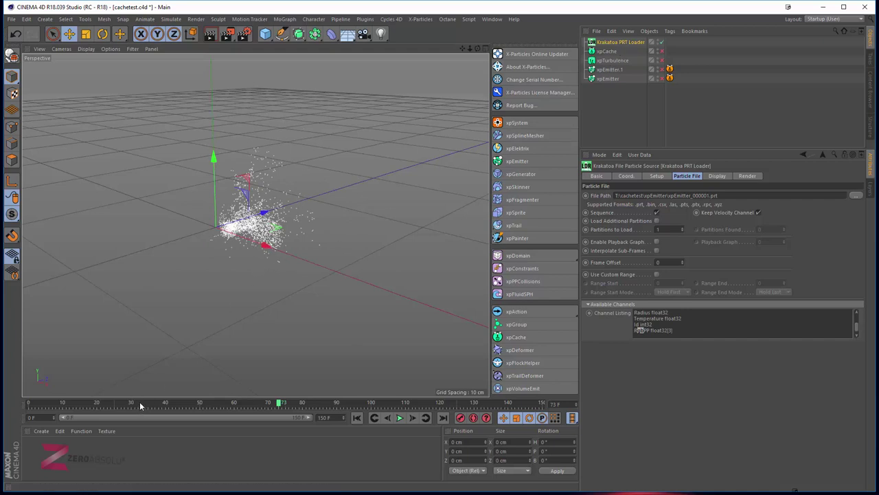
mouse_move(140, 405)
mouse_down()
mouse_move(29, 404)
mouse_move(513, 404)
mouse_move(103, 406)
mouse_up()
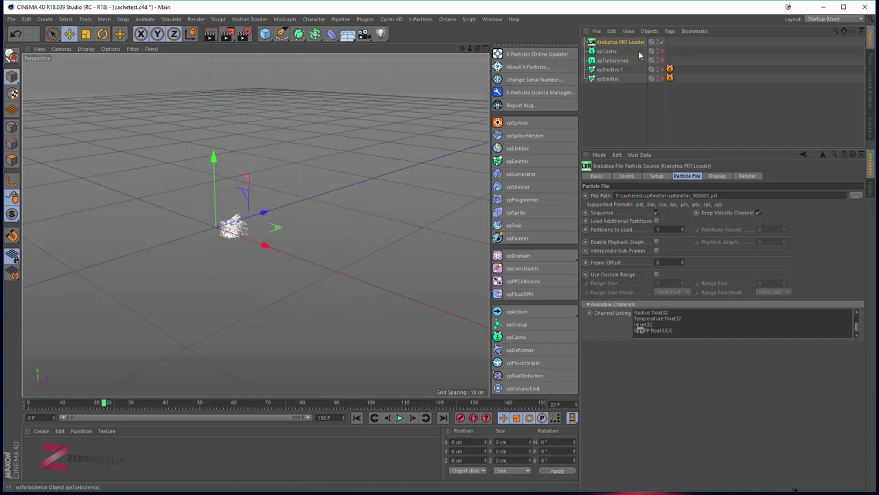
- Delete the Krakatoa PRT Loader, re-enable xpCache, and frame its particle cloud
click(661, 42)
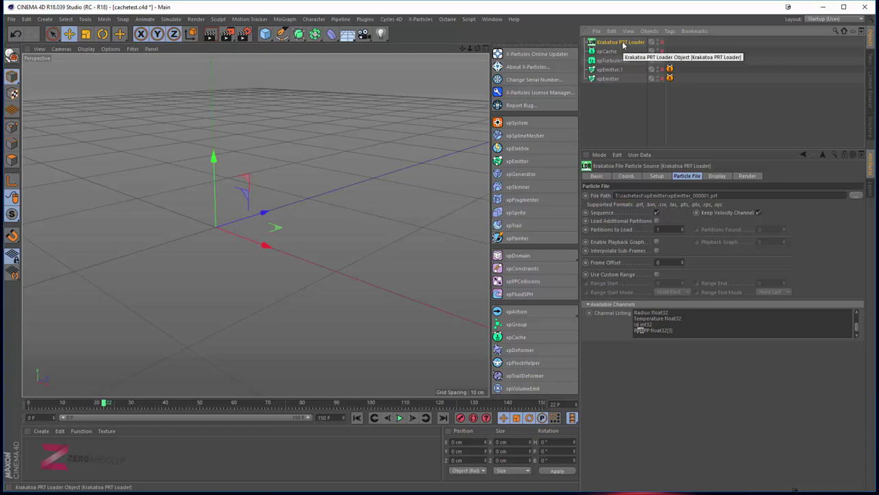
key(Delete)
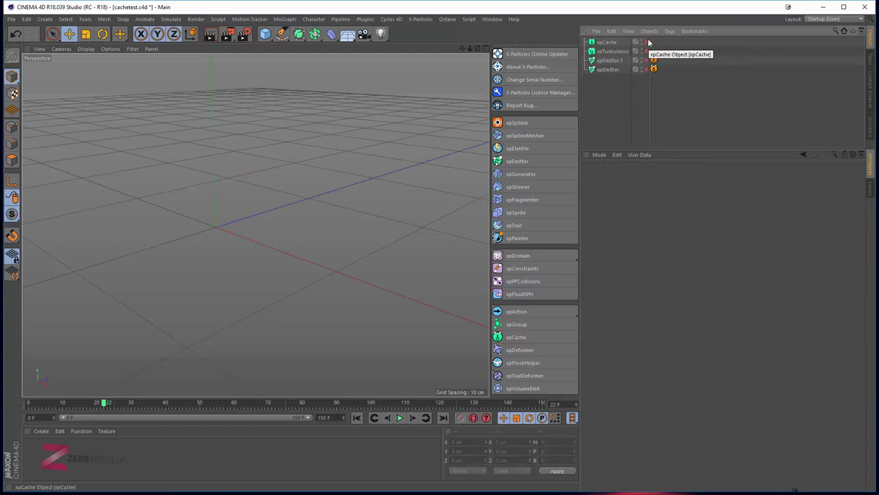
click(645, 42)
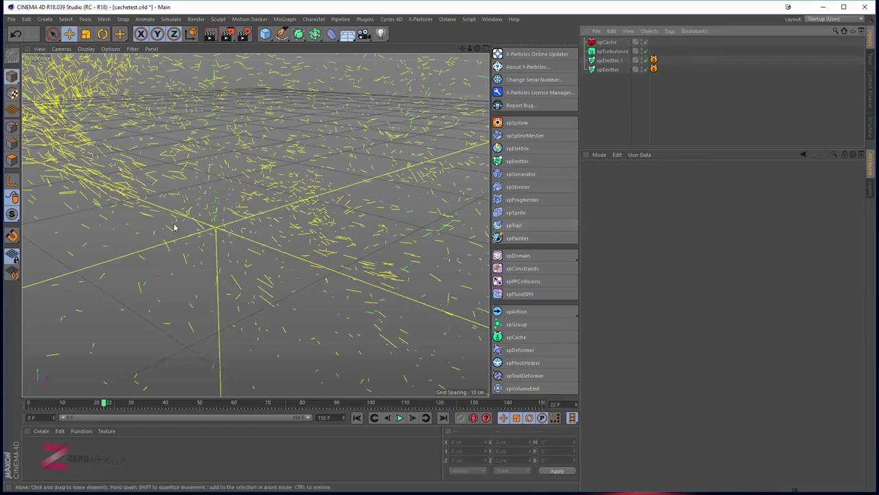
key(h)
scroll(191, 205, up, 2)
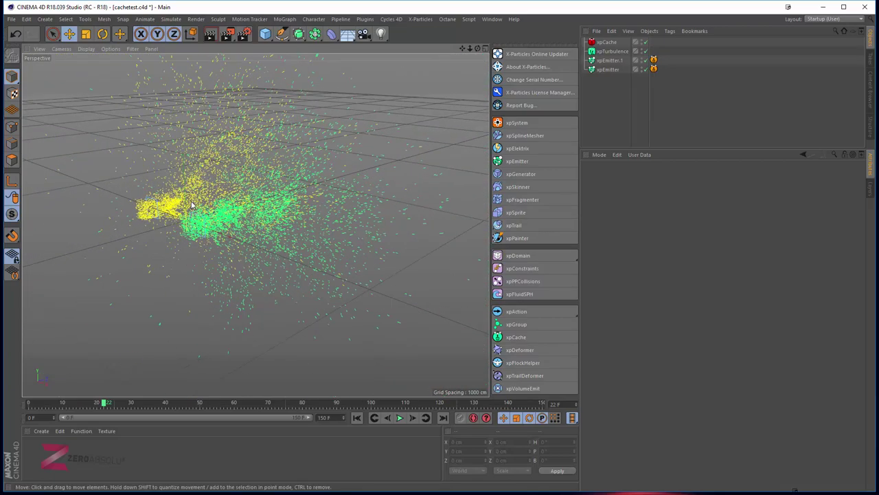
alt+drag(220, 183, 258, 213)
- Select xpCache and undo an accidental Scale change with Edit > Undo
click(606, 42)
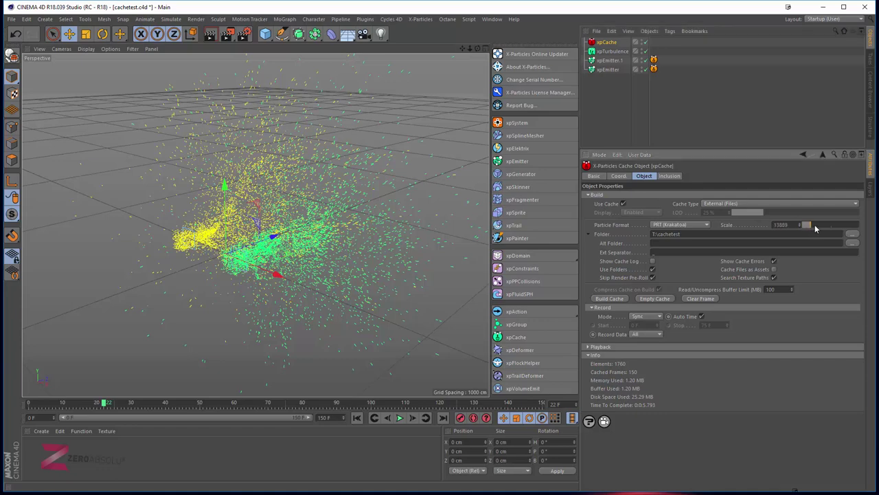
drag(807, 227, 798, 227)
key(ctrl+shift+a)
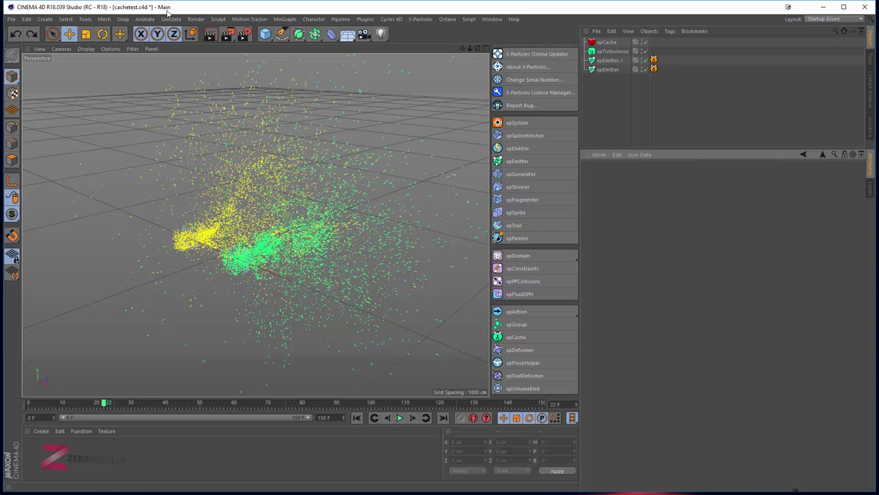
click(24, 19)
click(38, 33)
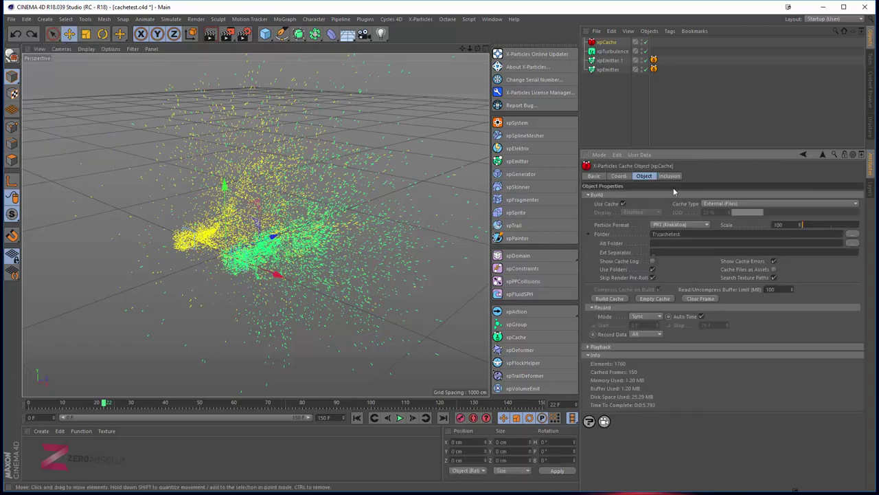
double_click(783, 225)
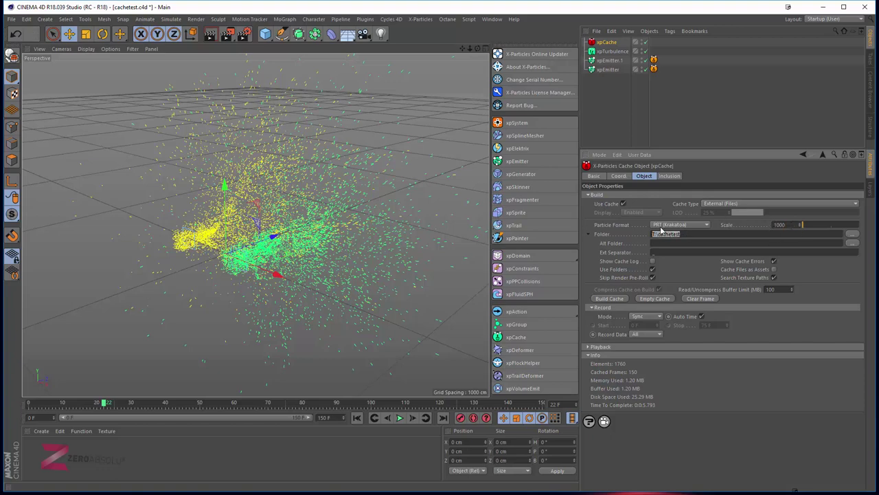
- Keep PRT (Krakatoa) as the particle format and show the Inclusion settings
click(665, 225)
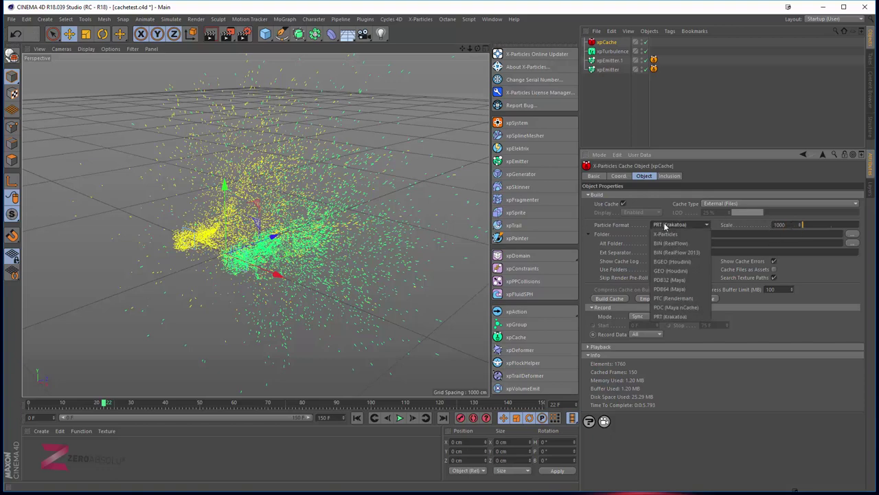
click(676, 316)
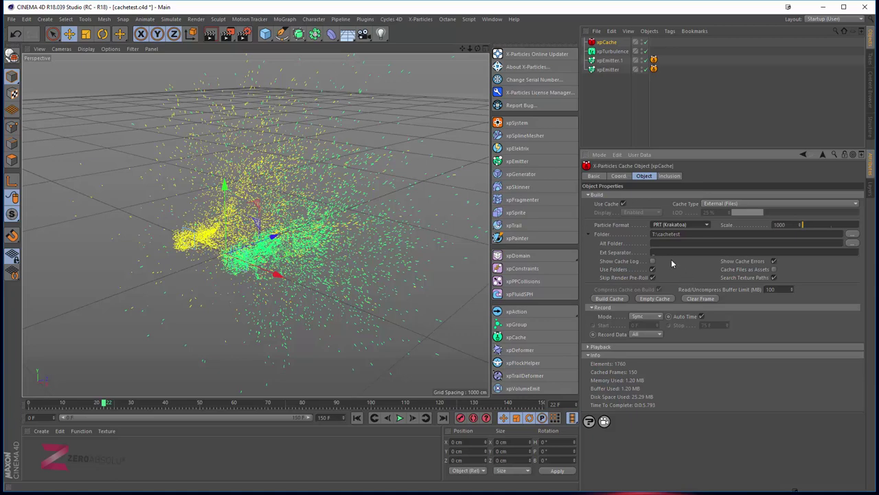
click(670, 177)
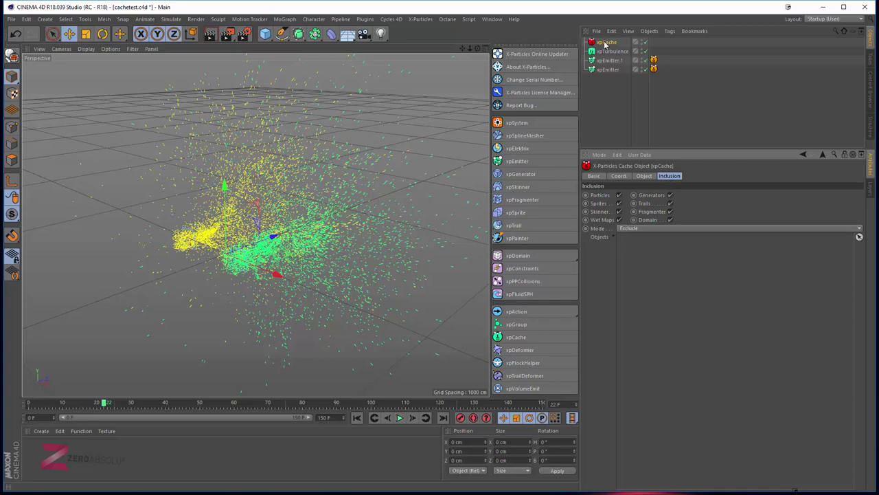
- Uncheck particles, sprites, skinner, wet maps, domains, fragmenter and trails in the inclusion types
click(620, 204)
click(620, 204)
click(620, 203)
click(619, 195)
click(619, 204)
click(619, 212)
click(619, 220)
click(670, 220)
click(671, 212)
click(671, 203)
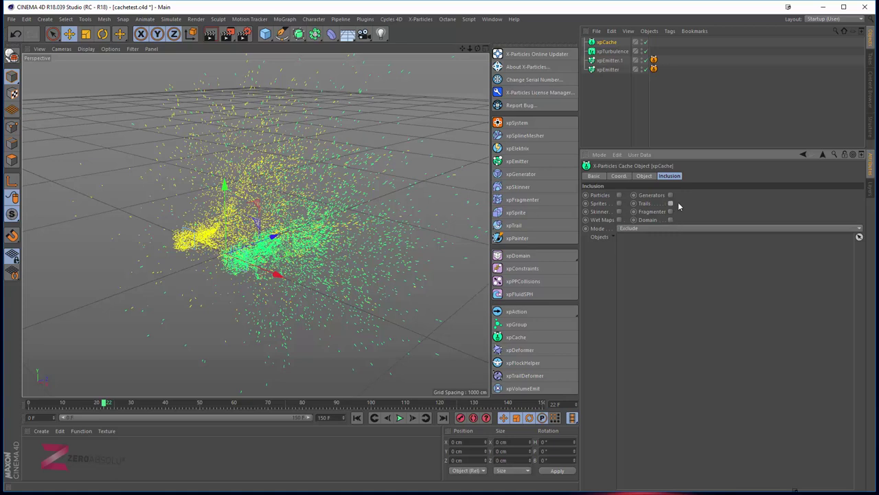
- Re-check particles, sprites, skinner, domains, fragmenter, trails and generators in the inclusion types
click(620, 195)
click(619, 195)
click(620, 196)
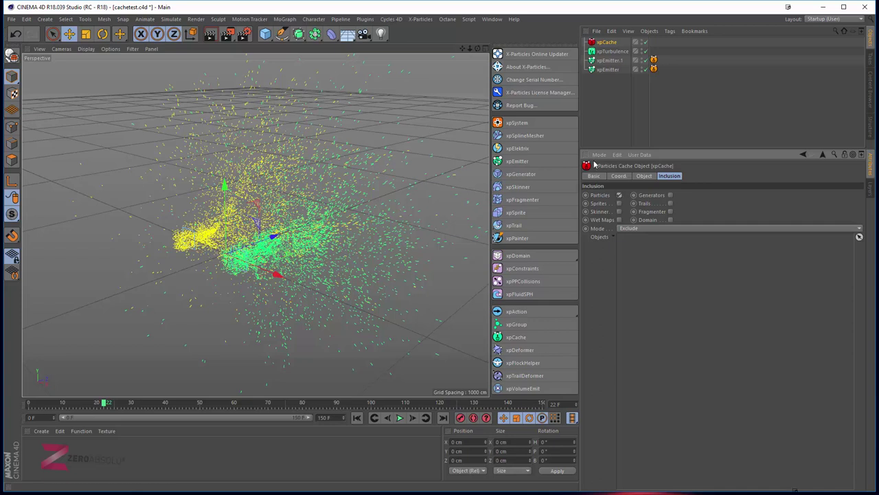
click(619, 195)
click(619, 195)
click(620, 195)
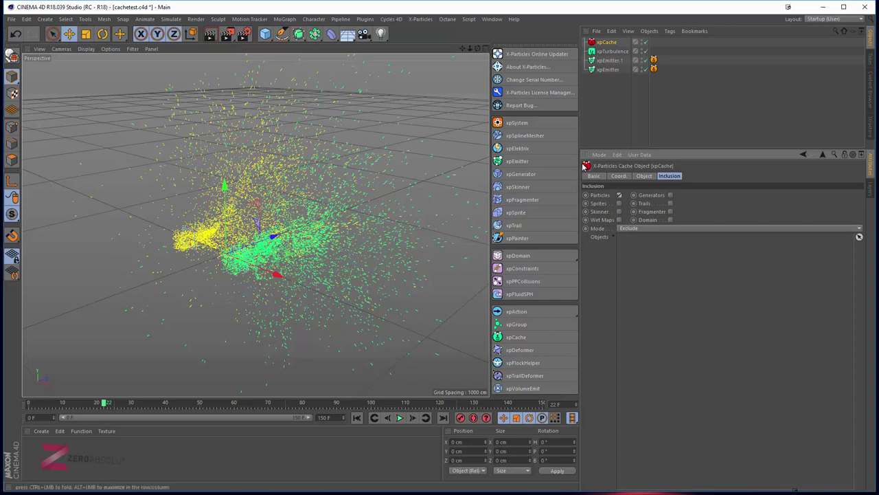
click(620, 195)
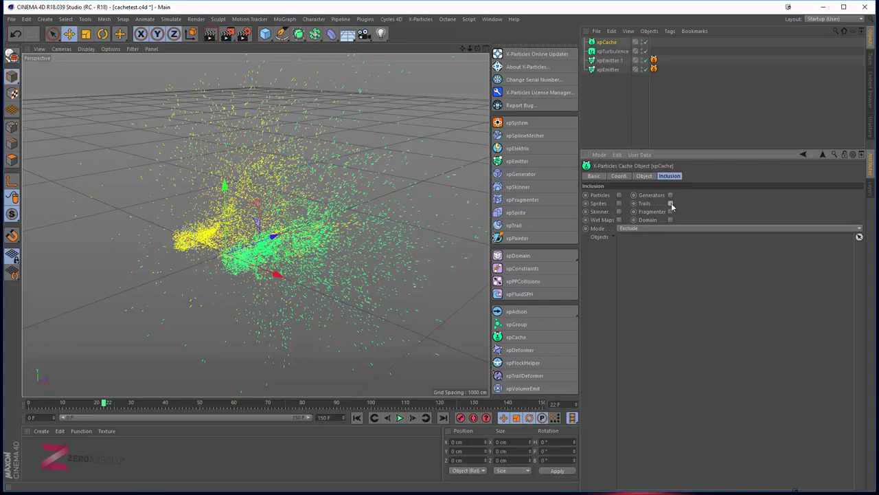
click(619, 196)
click(619, 204)
click(619, 211)
click(670, 220)
click(671, 212)
click(670, 203)
click(671, 195)
- Set the inclusion Mode to Include and add xpEmitter to the Objects list
click(647, 228)
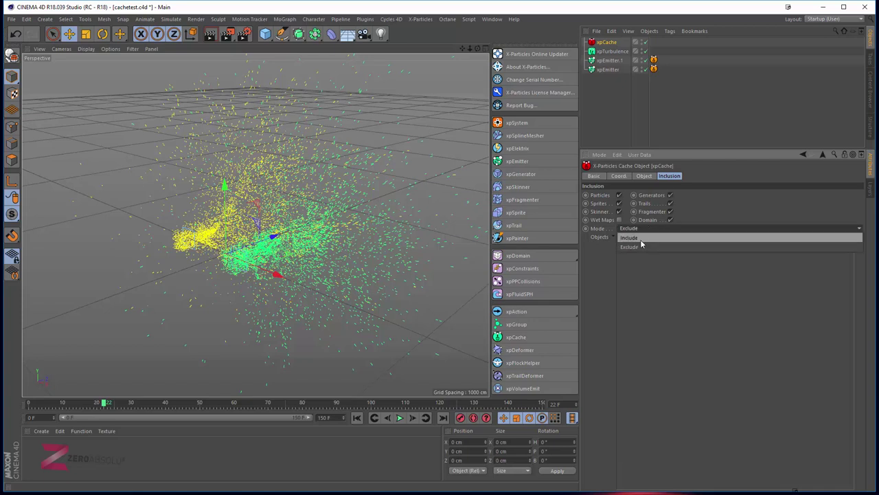
click(640, 240)
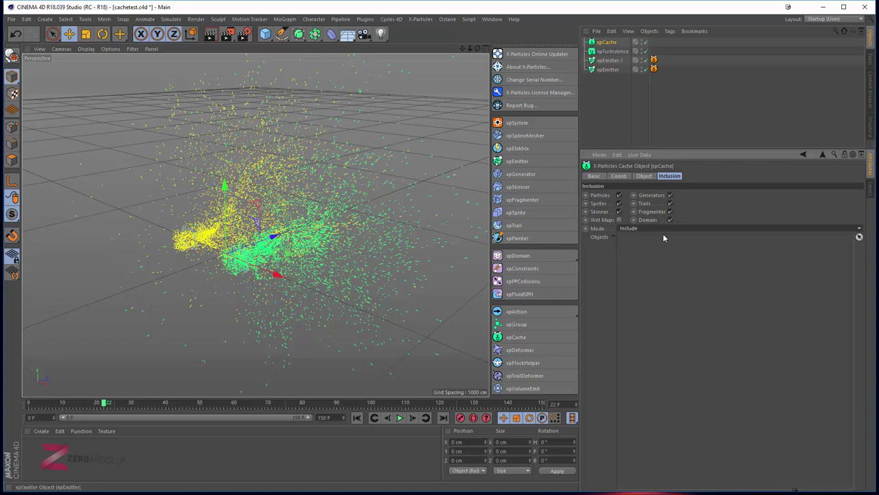
drag(608, 70, 706, 334)
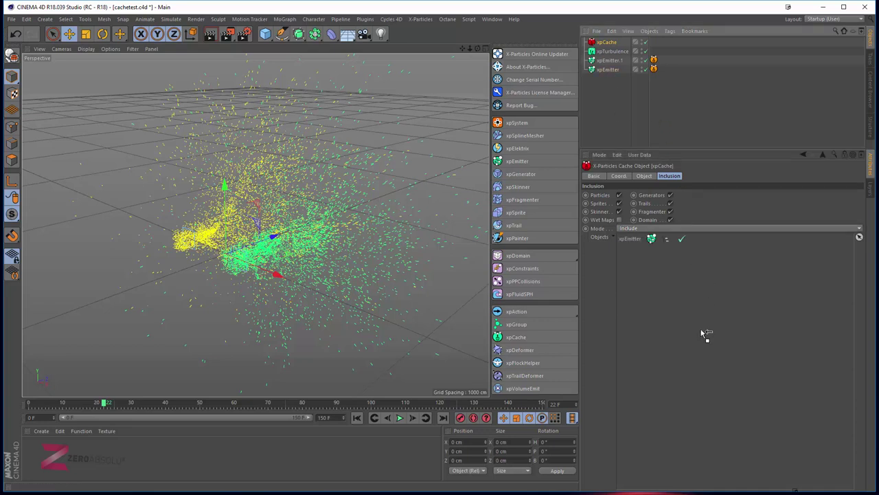
- Delete the cache tags from xpEmitter and xpEmitter.1, then bring up xpCache's build settings
click(653, 60)
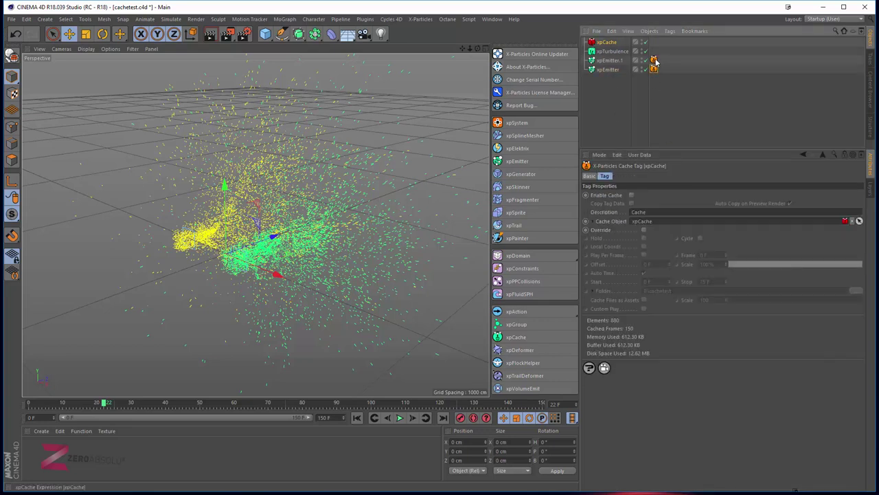
key(Delete)
click(654, 60)
key(Delete)
click(606, 42)
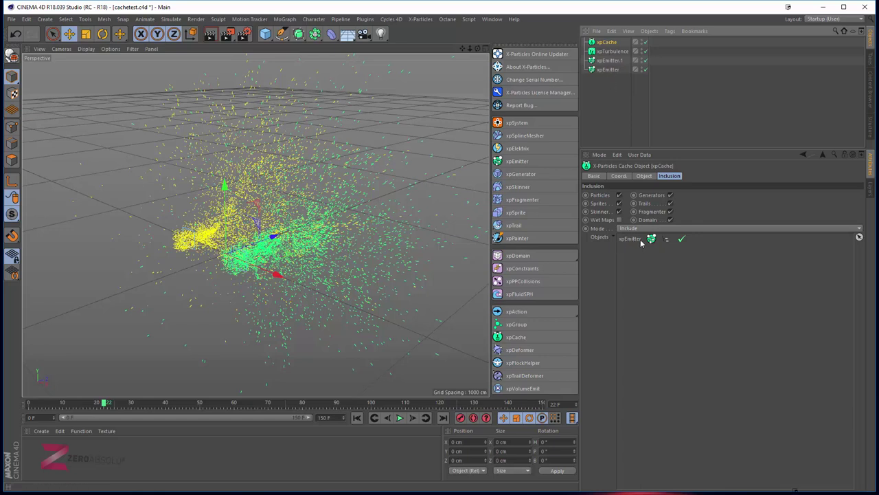
click(644, 175)
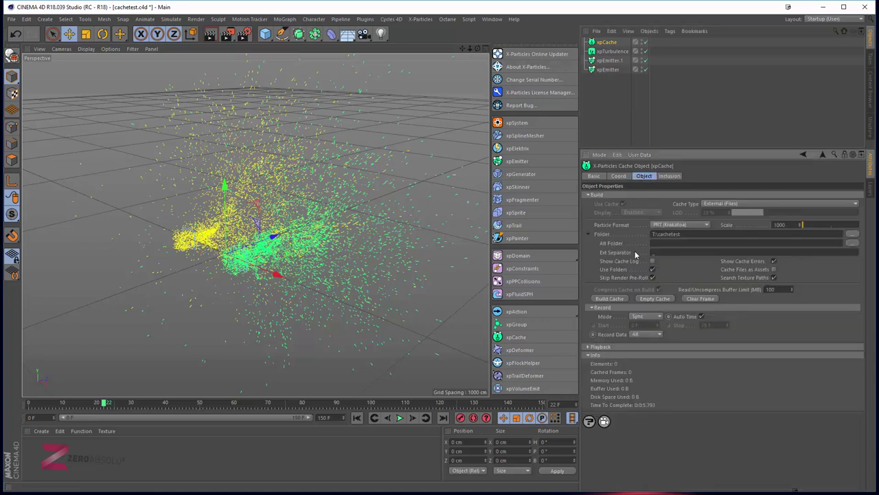
- Build a 150-frame, 880-element cache of xpEmitter and view its new xpCache tag
click(609, 298)
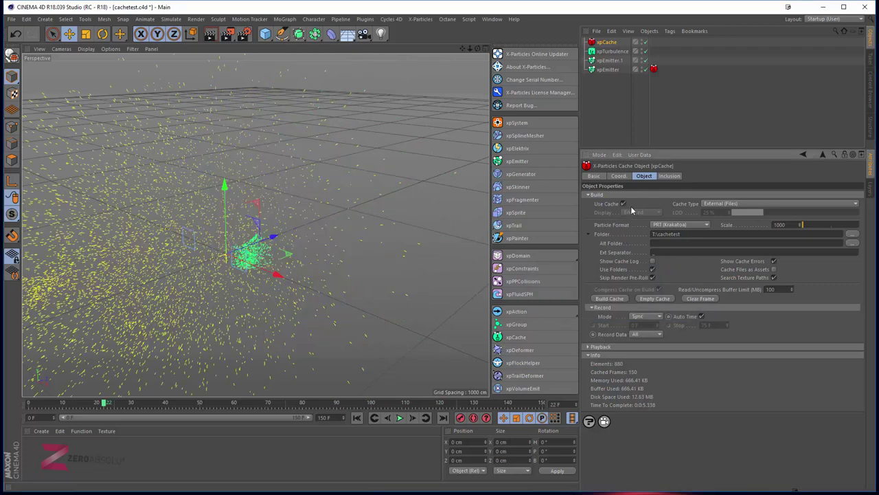
click(654, 68)
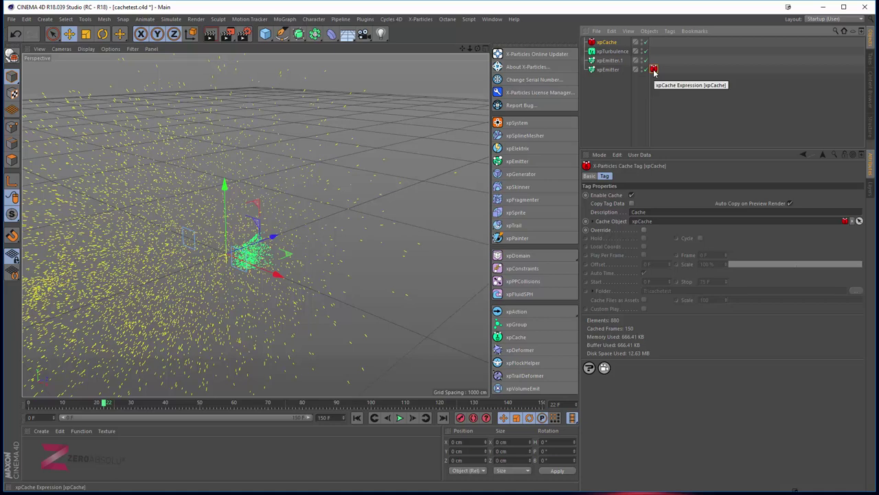
click(632, 196)
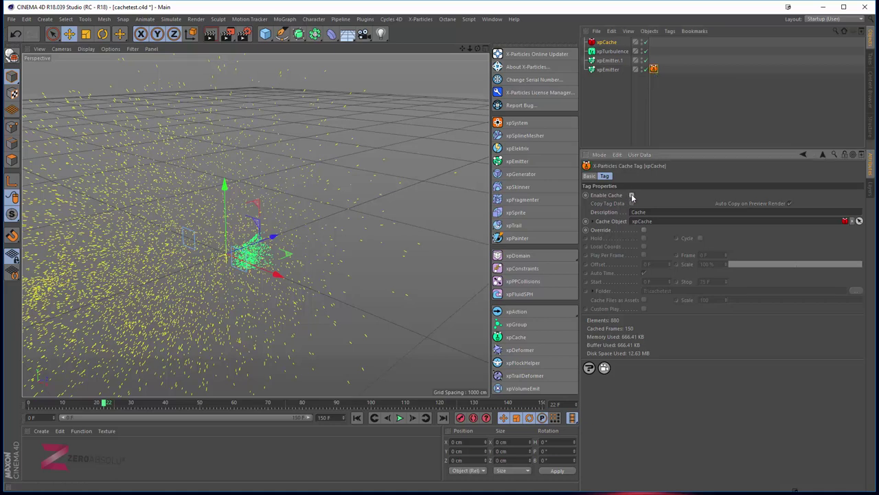
click(632, 196)
click(593, 221)
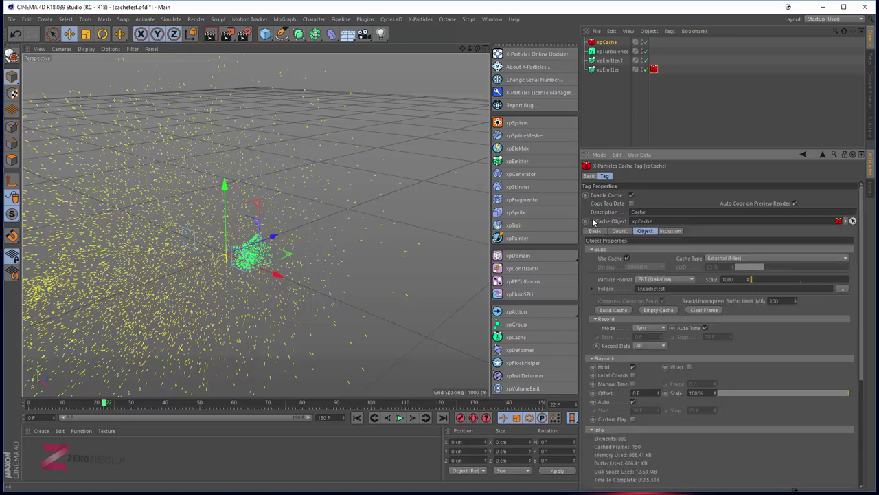
click(594, 221)
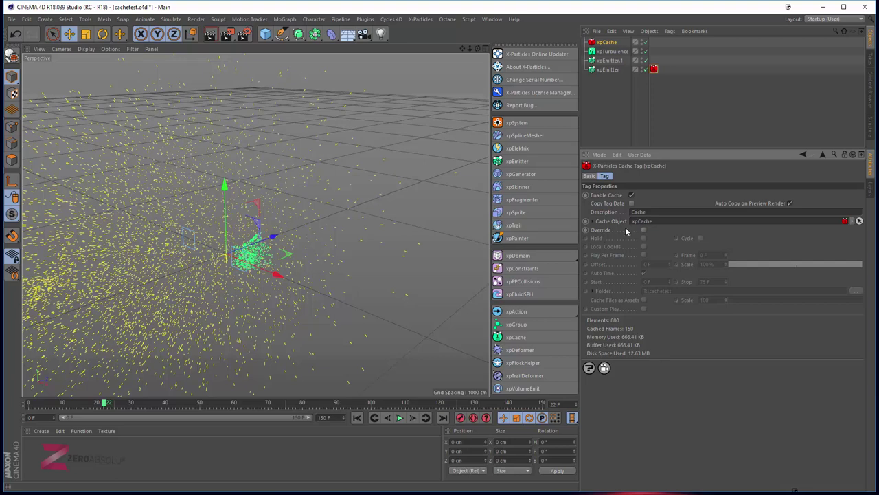
click(654, 69)
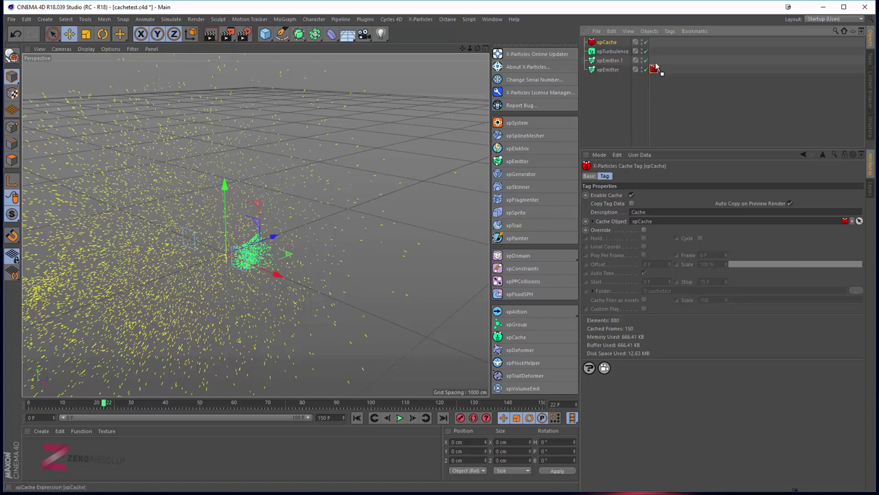
drag(654, 69, 656, 61)
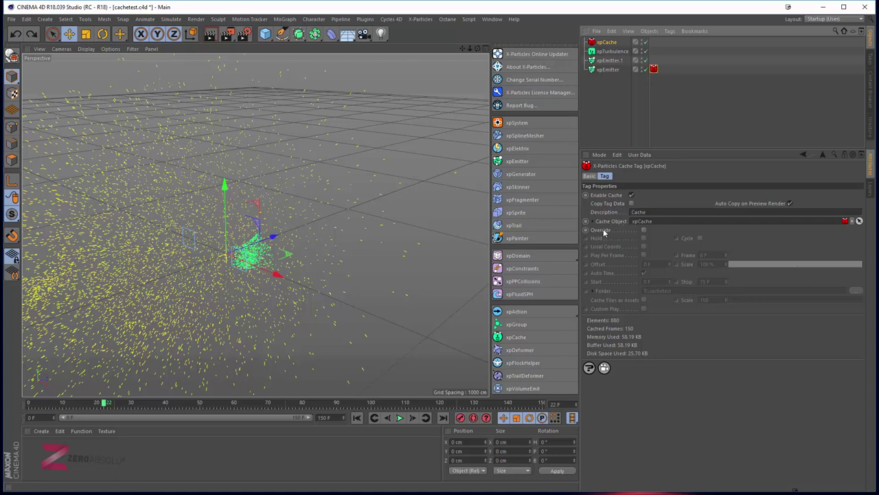
click(644, 230)
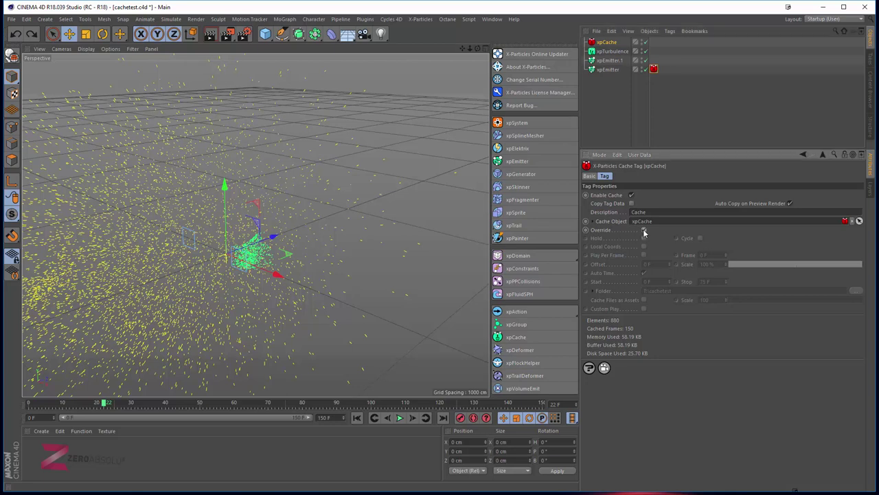
click(643, 230)
- Rebuild the xpCache, confirming the overwrite
click(607, 42)
click(617, 299)
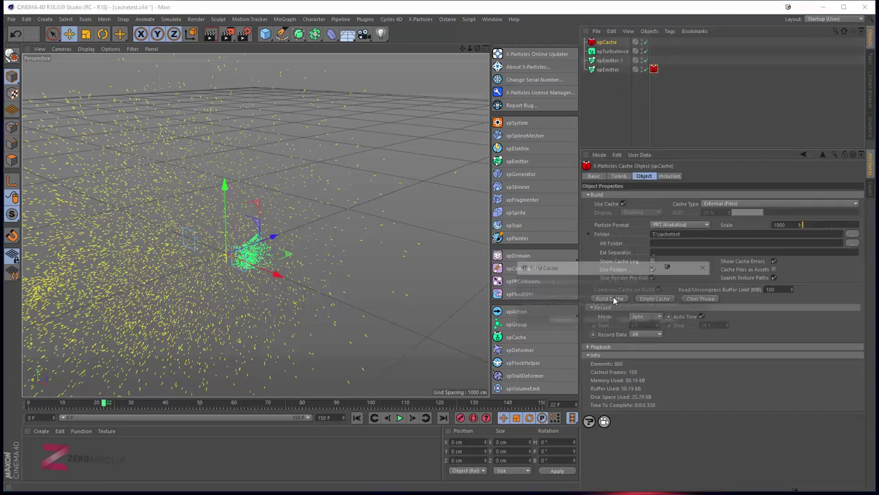
click(572, 322)
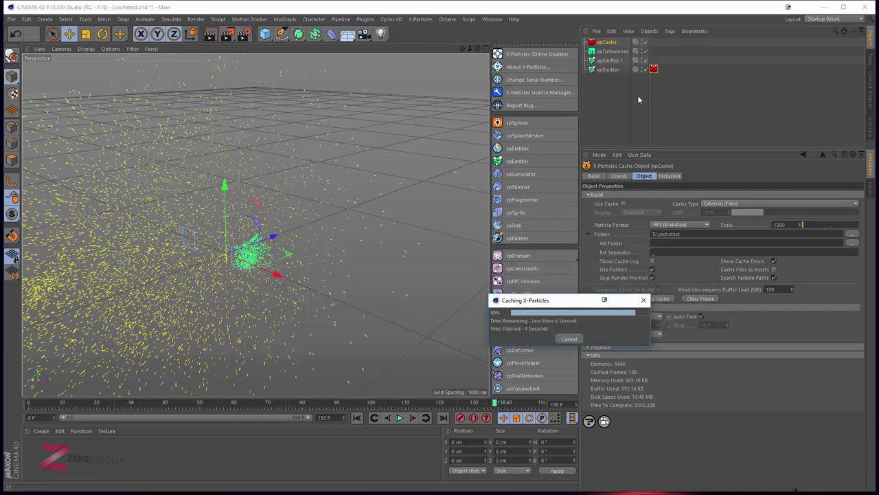
- Delete xpEmitter's cache tag and reselect the xpCache object
click(612, 61)
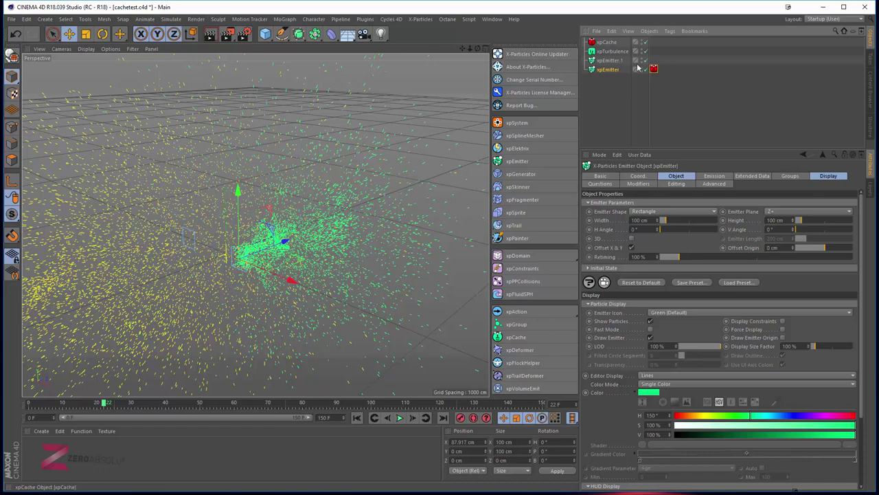
click(654, 69)
key(Delete)
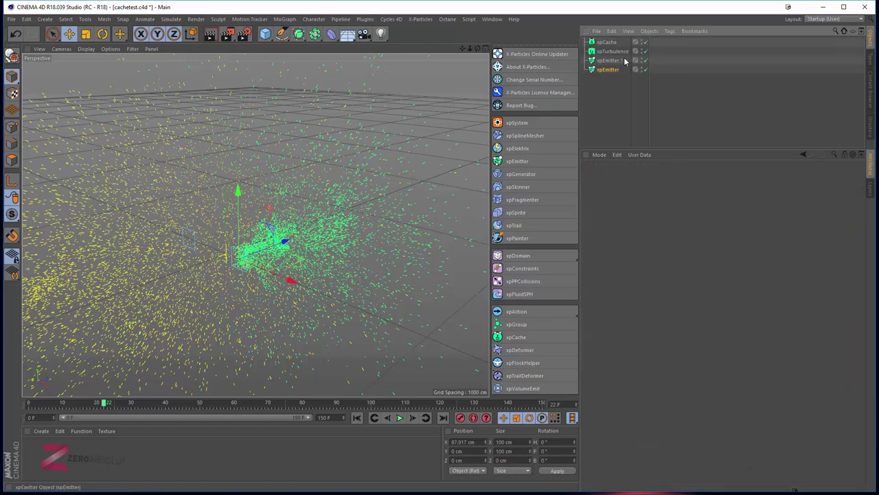
click(622, 60)
click(608, 43)
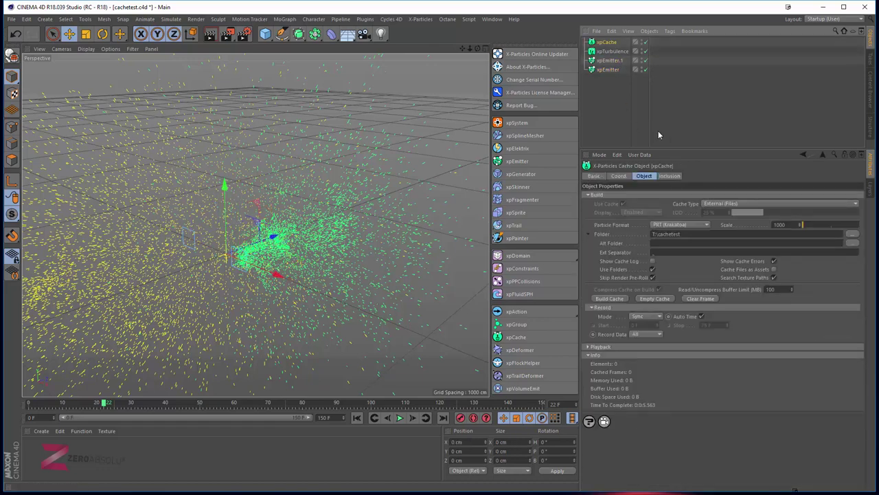
- Switch the cache's inclusion mode to Exclude
click(666, 176)
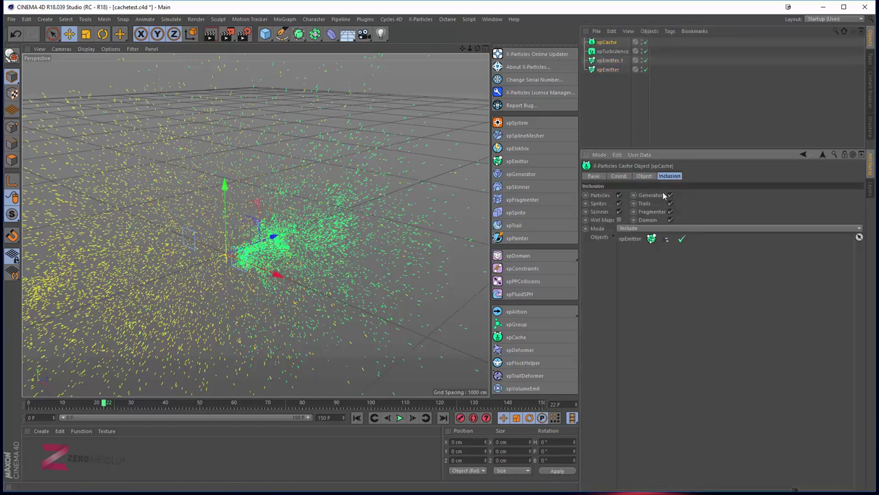
click(631, 229)
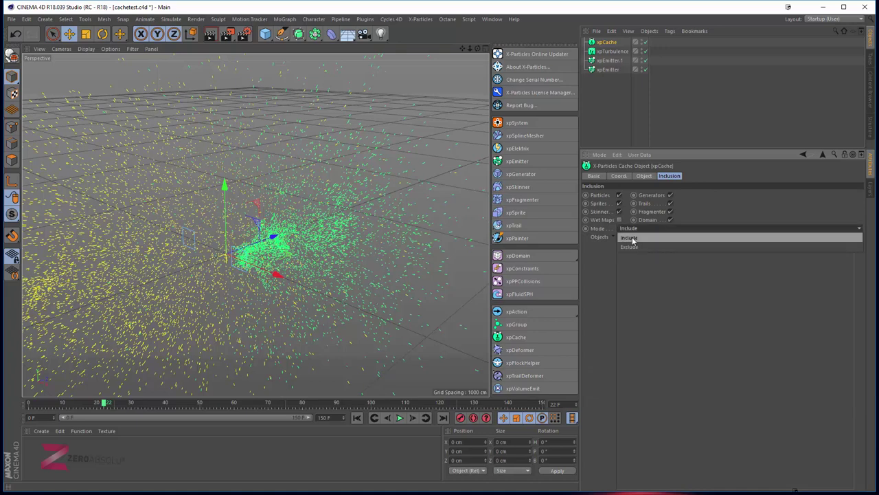
click(635, 248)
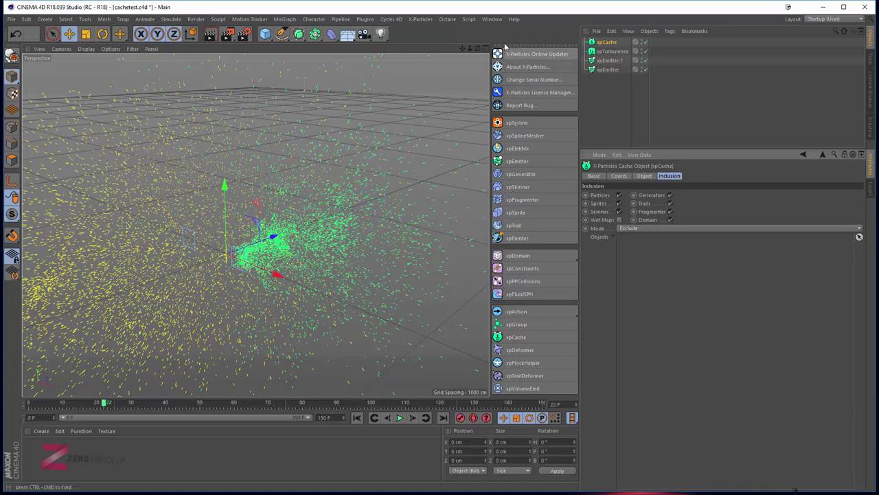
- Build the 150-frame PRT cache and show xpEmitter's cache tag settings
click(643, 176)
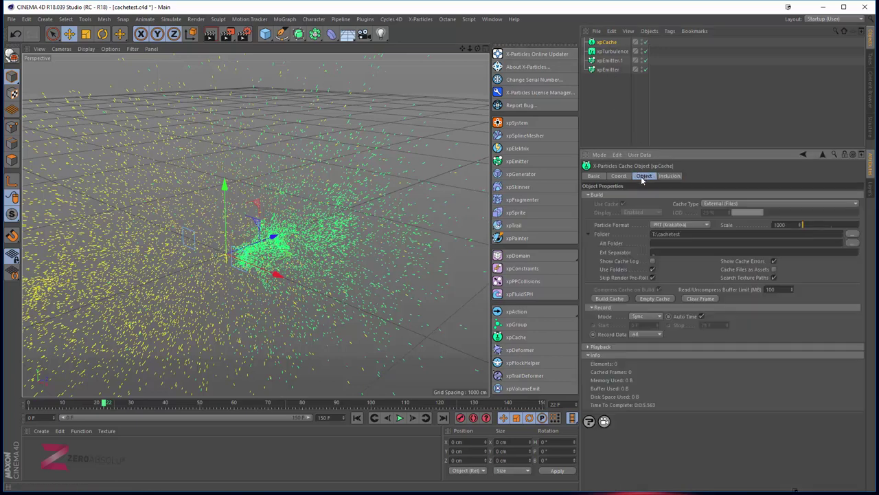
click(610, 298)
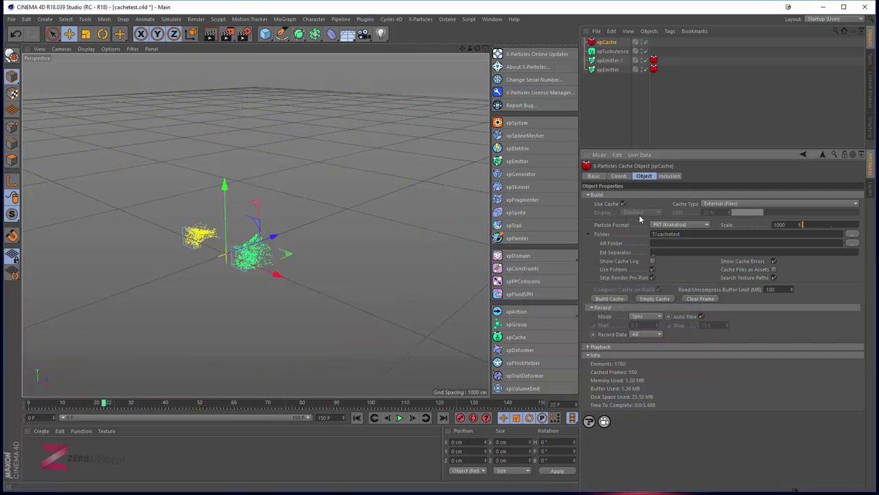
click(612, 70)
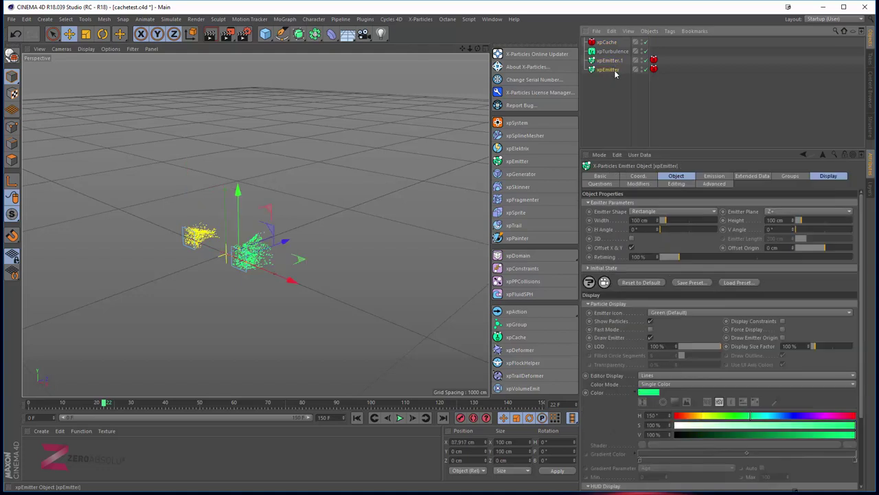
click(654, 70)
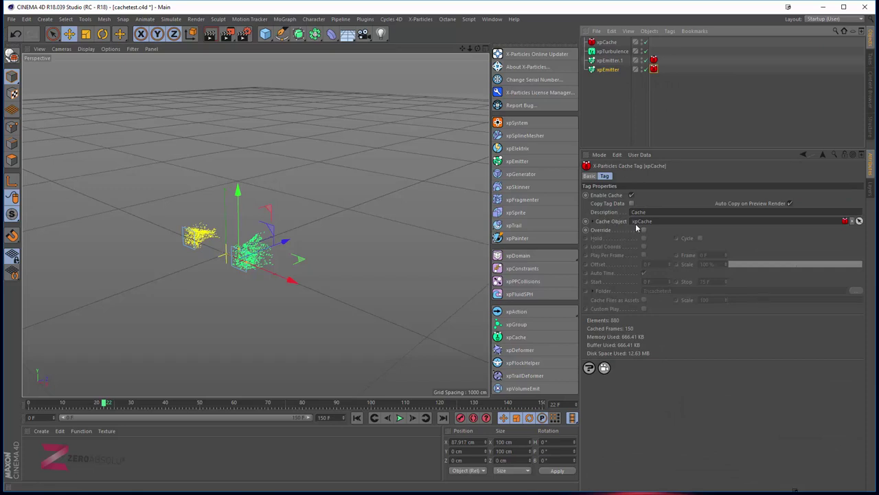
- Turn off Hold in xpCache's Playback options
click(604, 43)
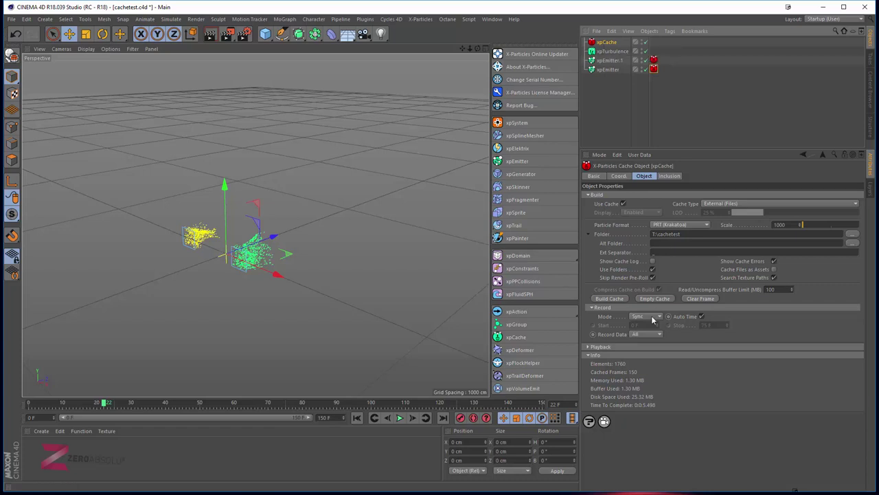
click(628, 345)
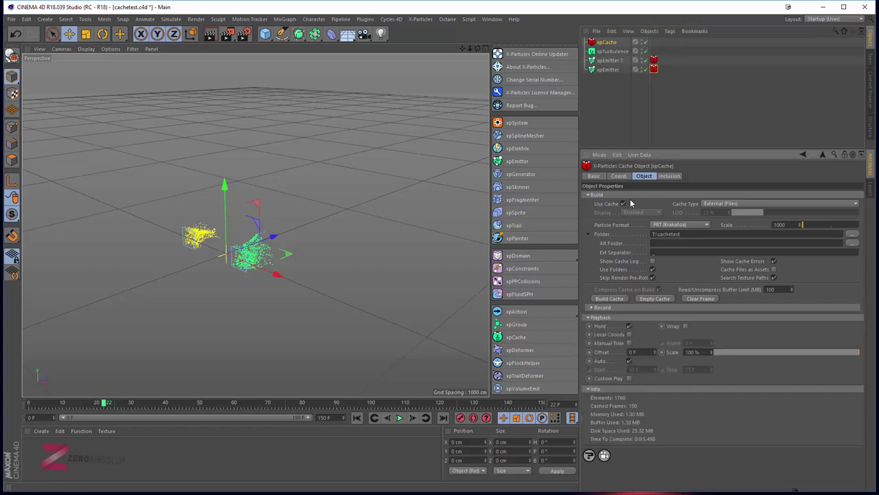
click(631, 194)
click(617, 274)
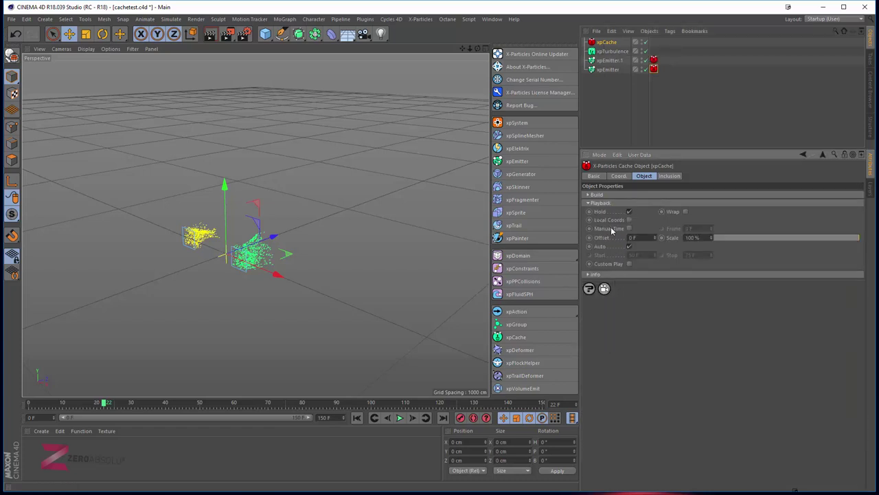
click(629, 211)
click(630, 246)
click(629, 247)
- Enable Override on xpEmitter's cache tag and turn off Auto Time
click(654, 70)
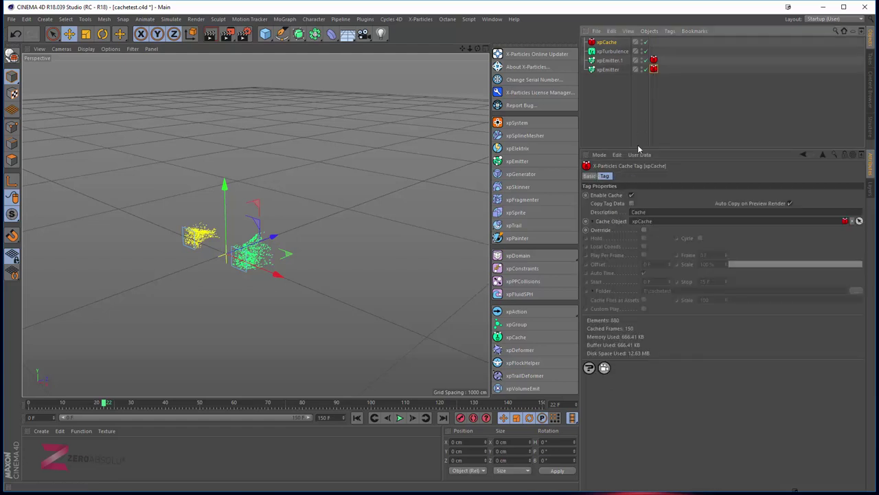
click(644, 229)
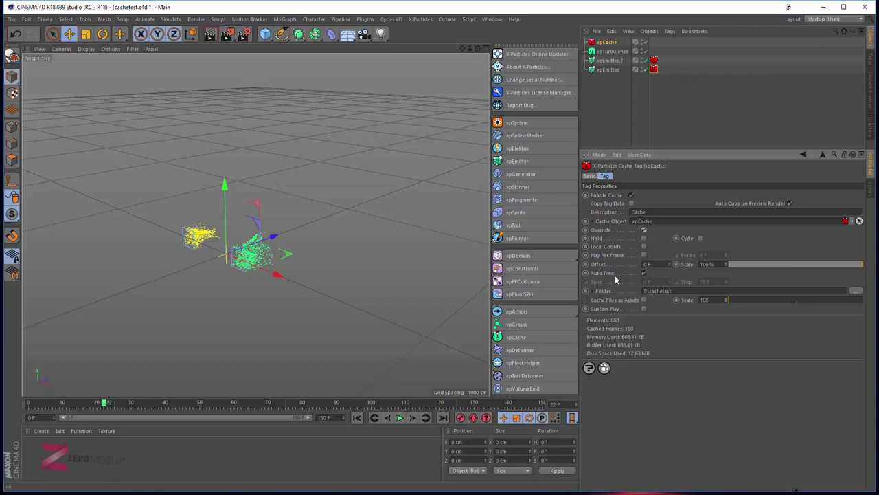
click(643, 273)
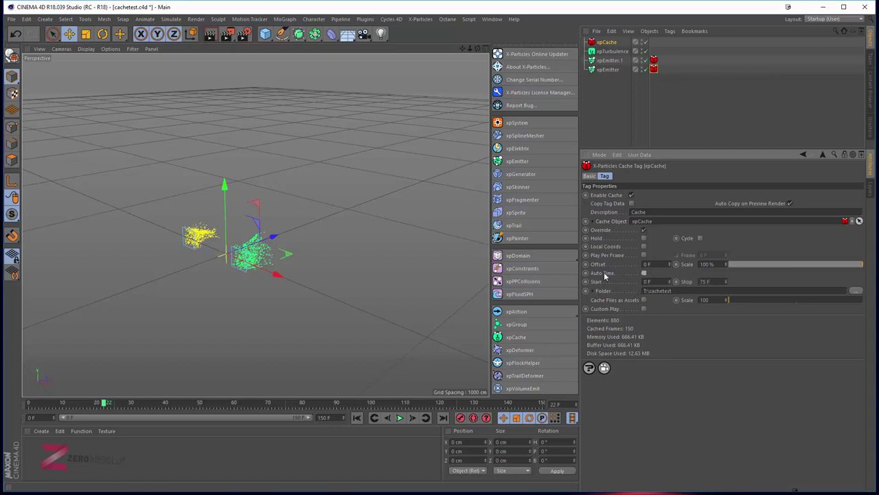
click(607, 43)
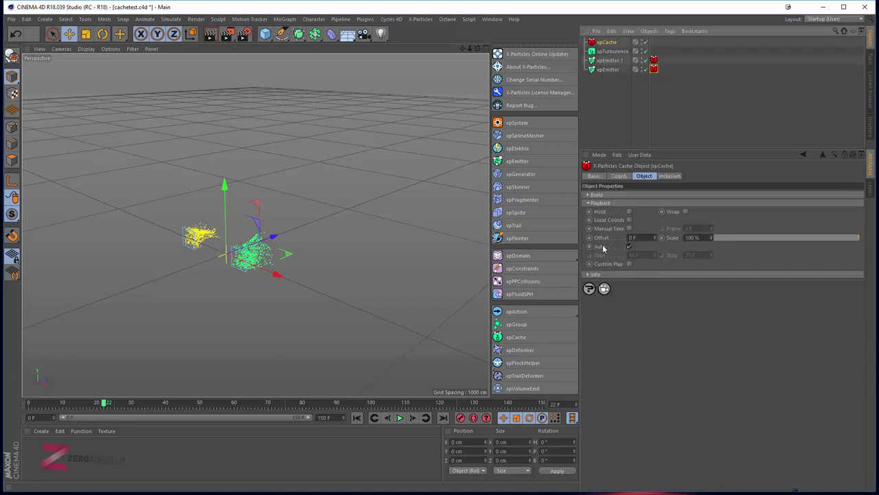
click(611, 70)
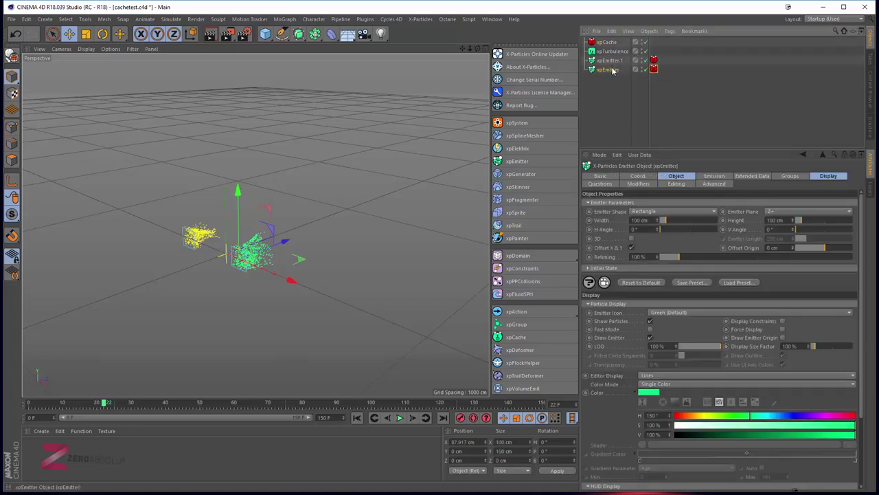
click(654, 69)
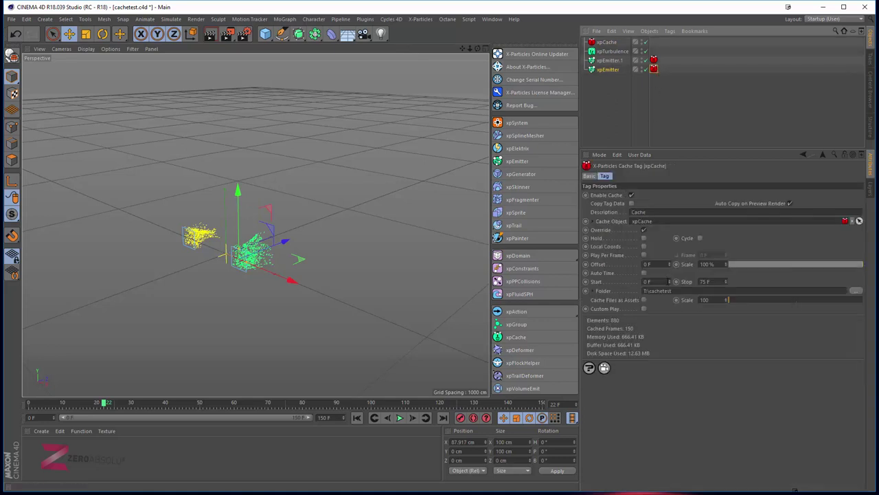
- Set the tag's playback Start to 50 F and Stop to 100 F
click(660, 281)
text(5)
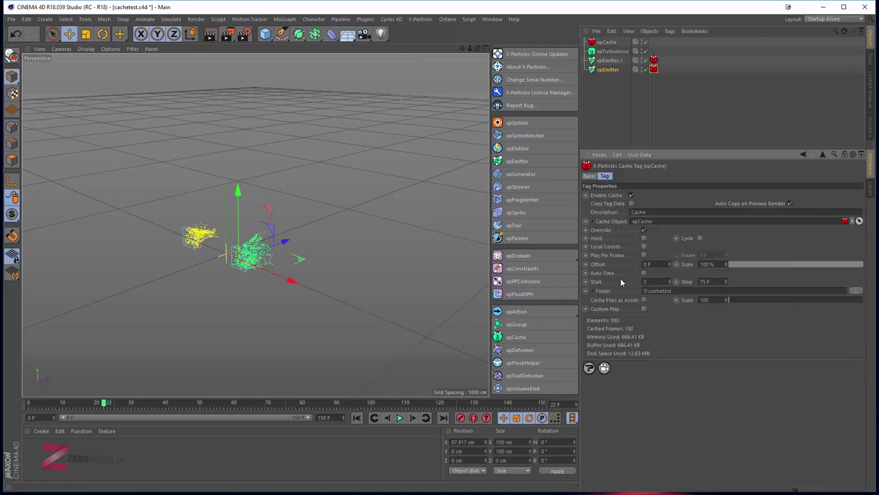
click(715, 281)
text(100)
click(607, 43)
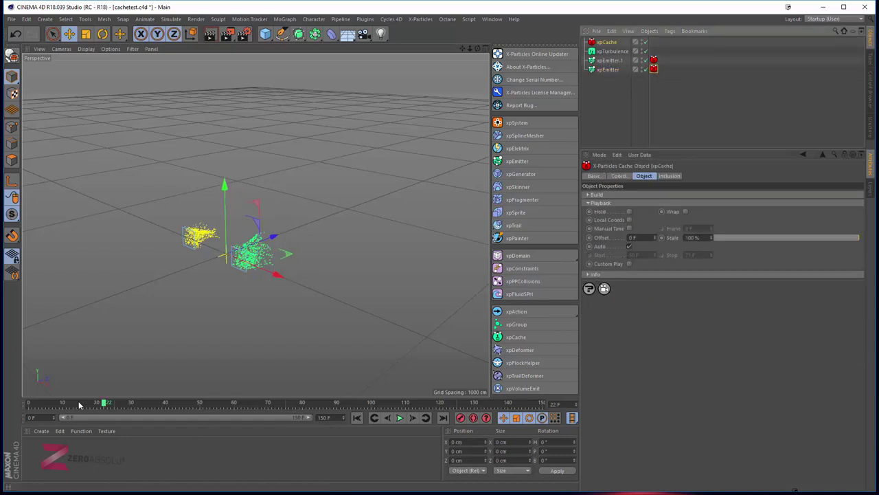
- Scrub the timeline to preview the cached particles, then reopen xpEmitter's cache tag settings
mouse_move(79, 405)
mouse_down()
mouse_move(27, 402)
mouse_move(200, 412)
mouse_move(307, 406)
mouse_move(198, 403)
mouse_move(230, 409)
mouse_up()
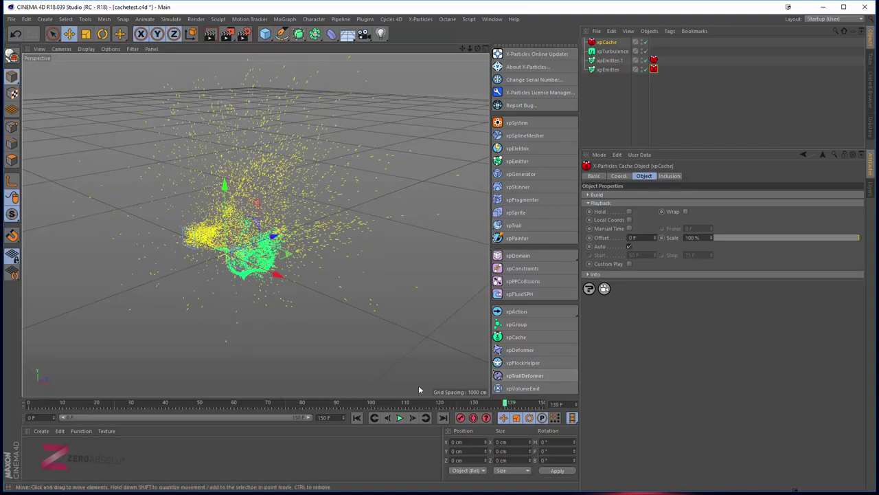
drag(360, 405, 512, 405)
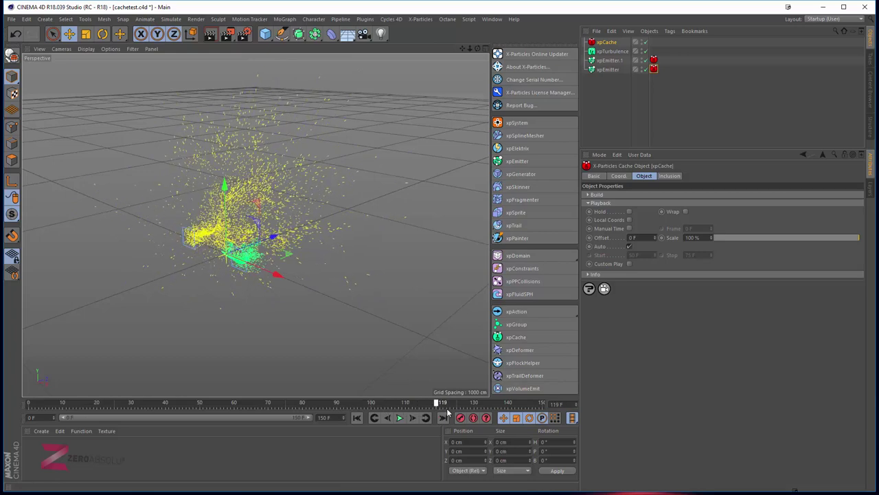
click(653, 59)
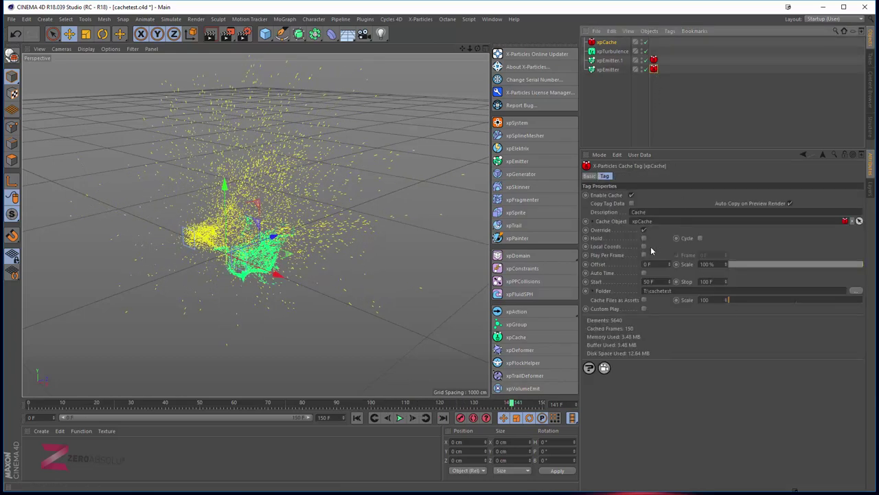
- Turn Auto Time back on for xpEmitter's cache tag and select its cache folder path
click(644, 273)
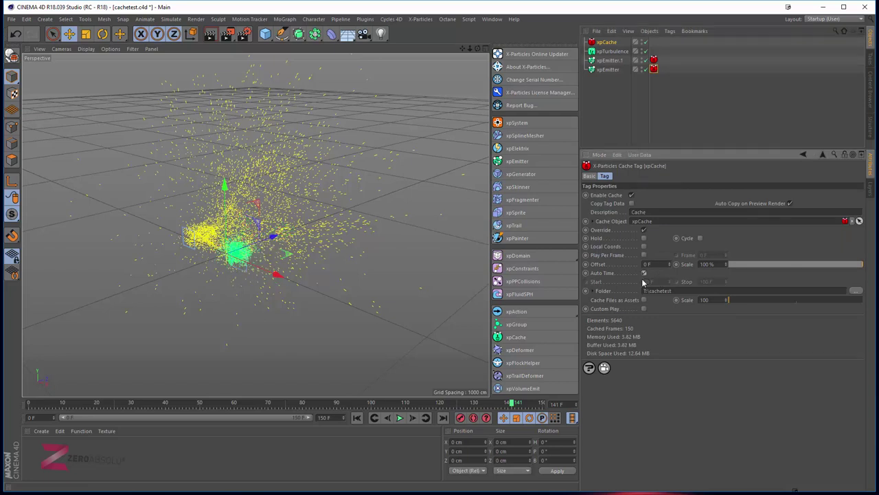
click(593, 292)
click(686, 291)
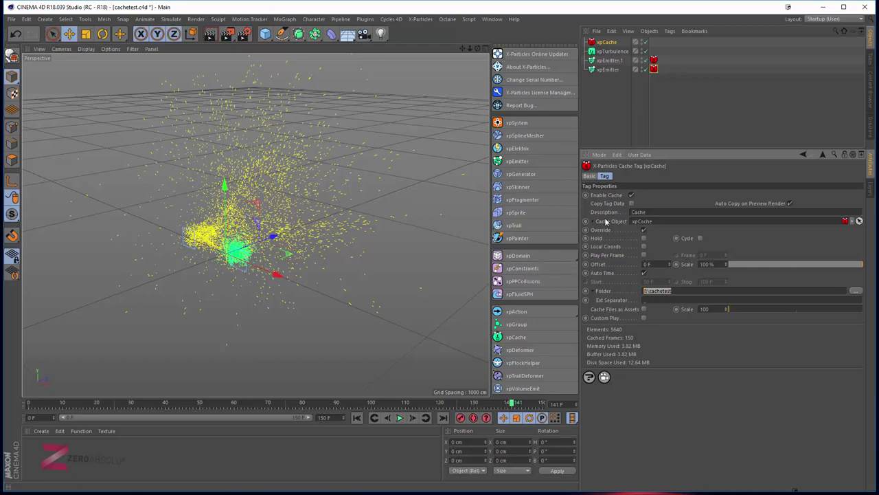
- Try Hold on the cache tag, scrub back to about frame 70, then enable Cycle
click(643, 238)
mouse_move(324, 406)
mouse_down()
mouse_move(230, 404)
mouse_move(561, 395)
mouse_move(183, 384)
mouse_move(392, 382)
mouse_up()
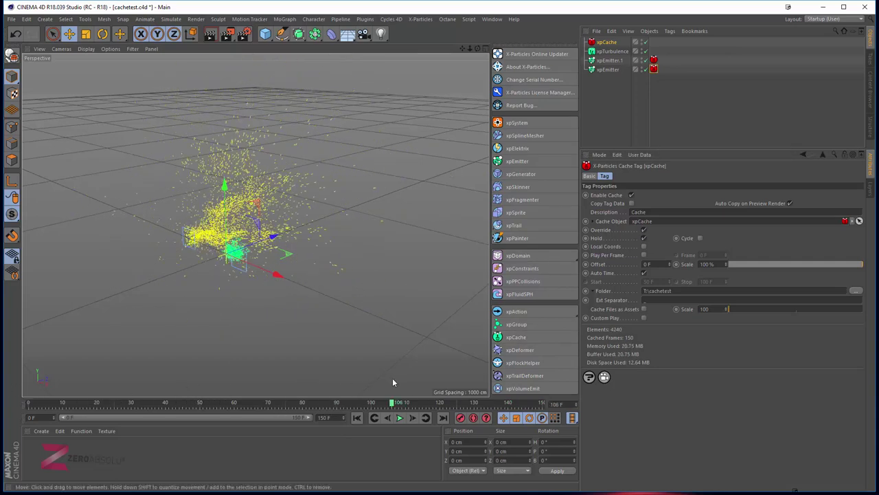
click(700, 239)
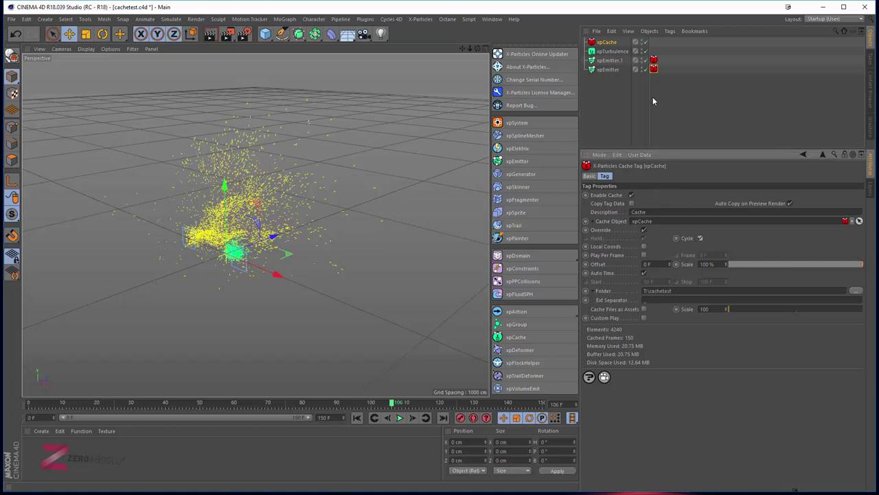
- Compare with the xpCache object's playback settings, then reselect xpEmitter's cache tag
click(608, 42)
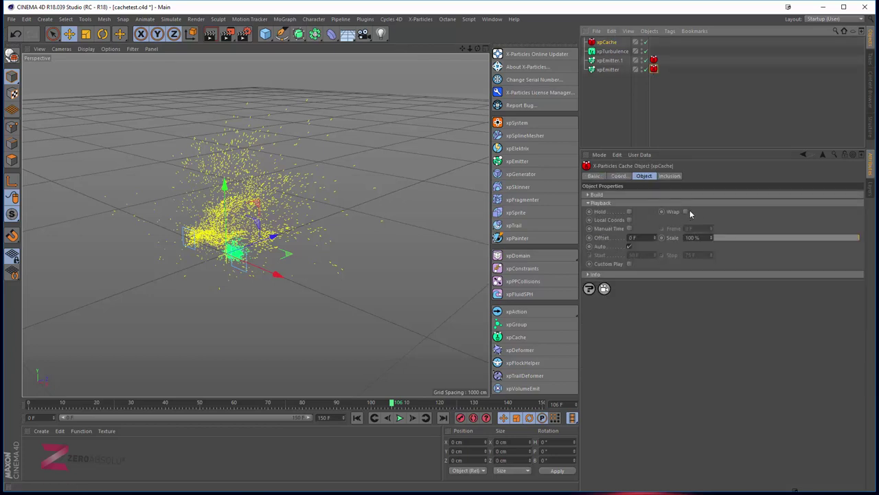
click(604, 69)
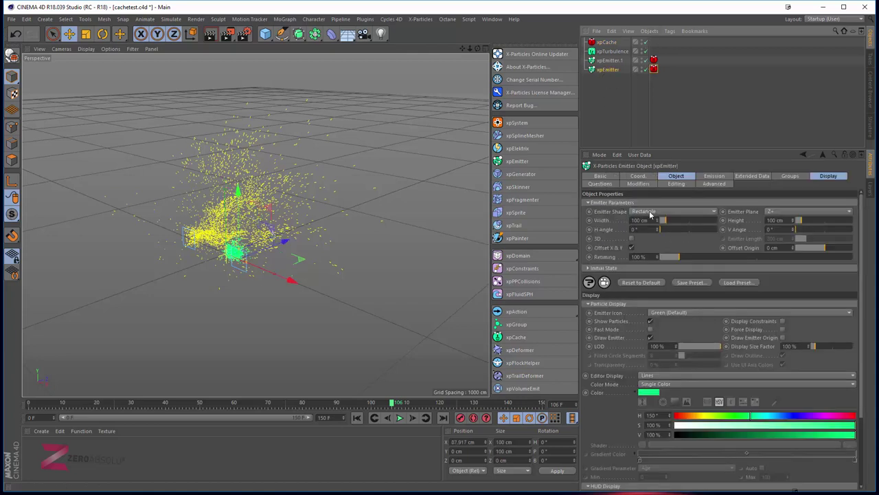
click(654, 69)
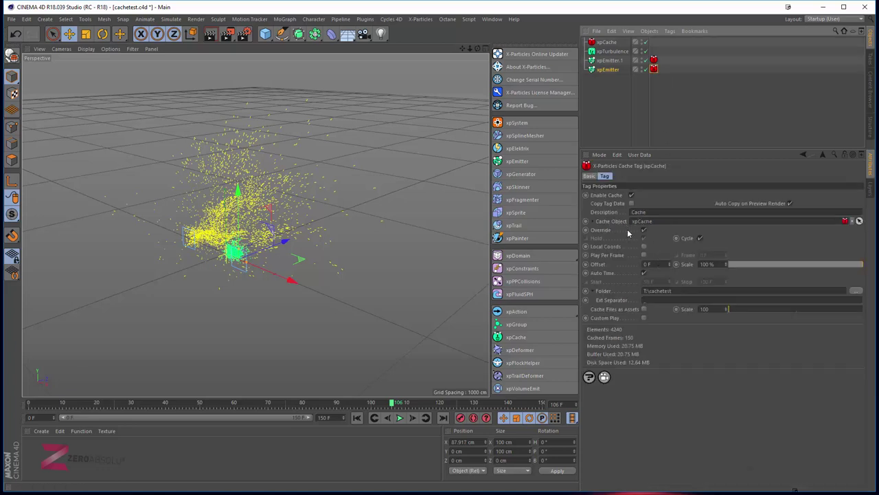